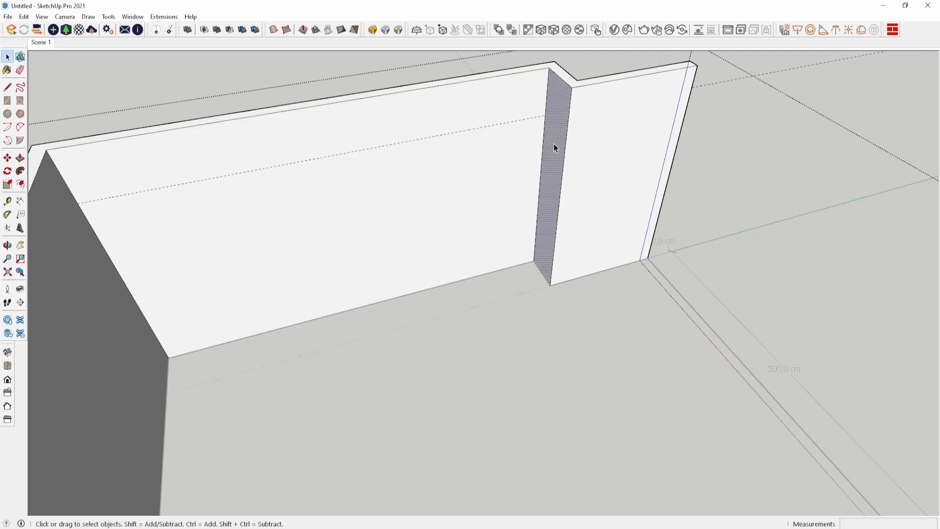
# - Draw a rectangle on the upper part of the wall recess's narrow side face and push/pull it 540 cm across the recess
pyautogui.press('r')
pyautogui.click(545, 114)
pyautogui.press('p')
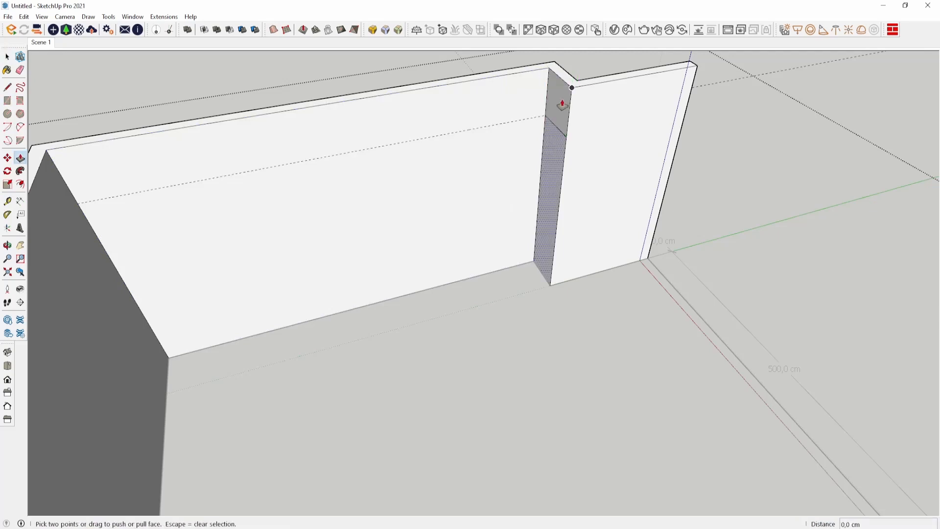
pyautogui.moveTo(563, 100); pyautogui.dragTo(93, 230)
pyautogui.click(93, 230)
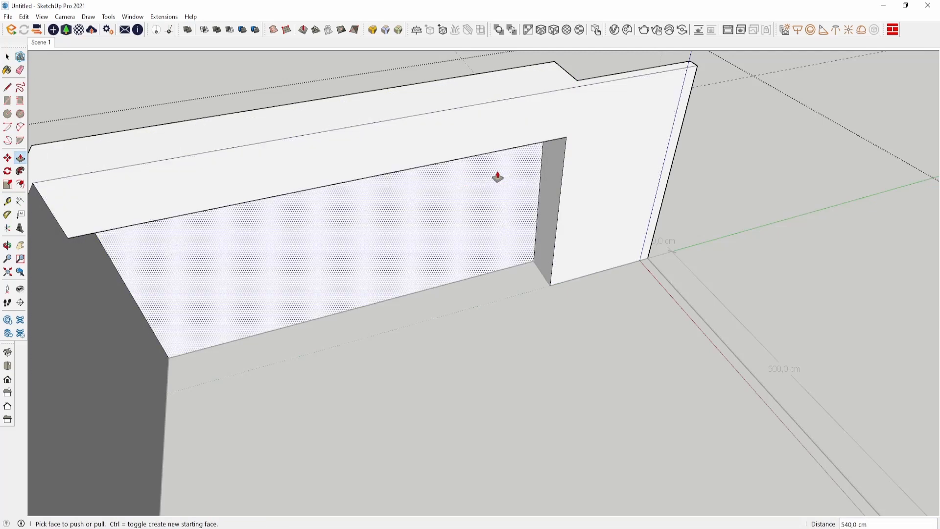
pyautogui.press('space')
# - Pull the narrow floor strip along the 500 cm open side up into a low wall
pyautogui.scroll(-3, 707, 147)
pyautogui.moveTo(566, 193); pyautogui.dragTo(649, 187, button='middle')
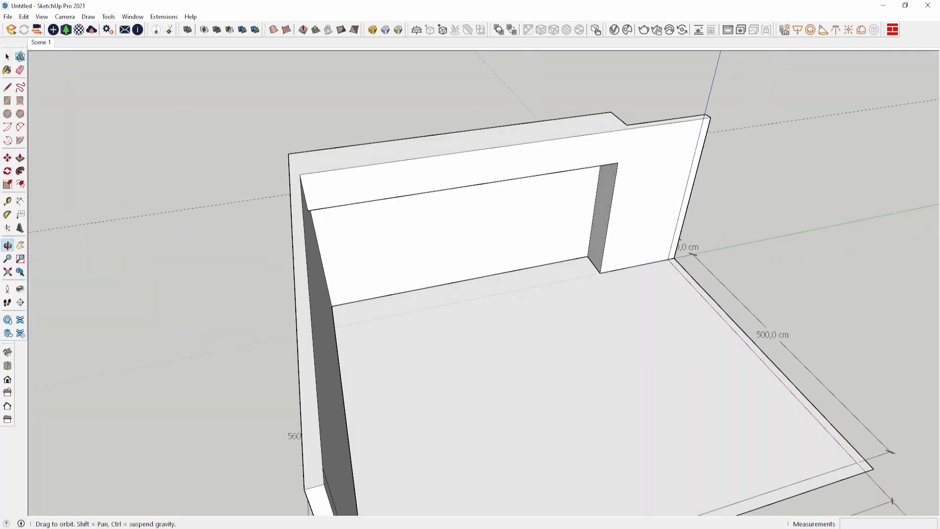
pyautogui.hotkey('alt', 'Tab')
pyautogui.click(715, 308)
pyautogui.press('p')
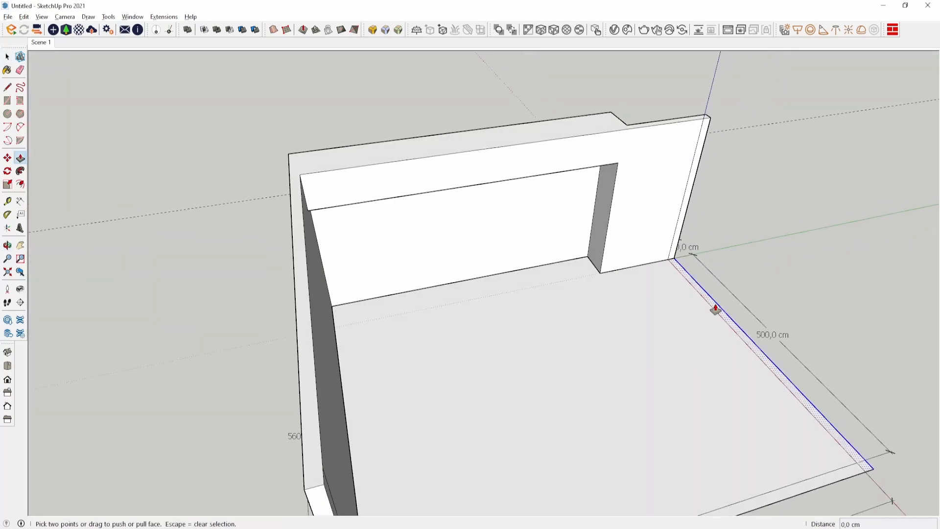
pyautogui.moveTo(716, 309); pyautogui.dragTo(715, 293)
pyautogui.press('Return')
pyautogui.press('space')
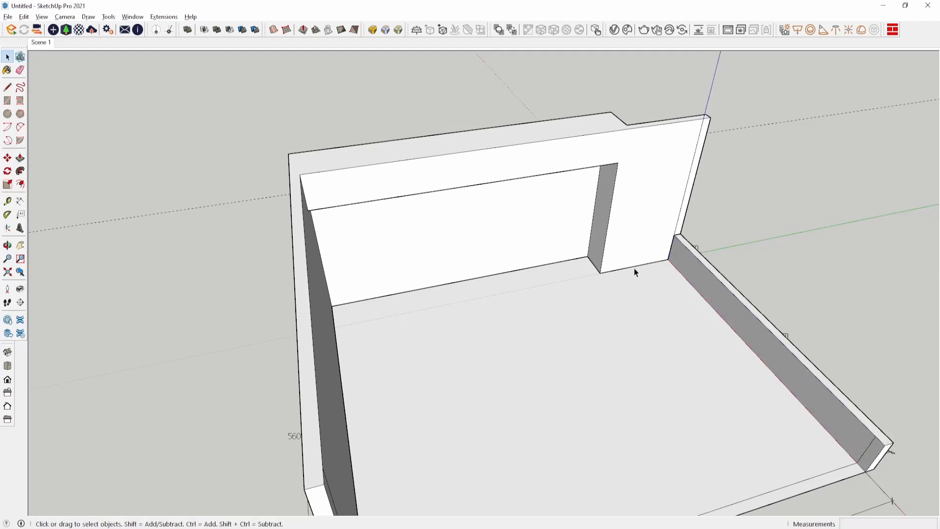
# - Draw a 545 by 515 cm ceiling rectangle level with the tops of the walls
pyautogui.press('r')
pyautogui.click(324, 483)
pyautogui.click(628, 126)
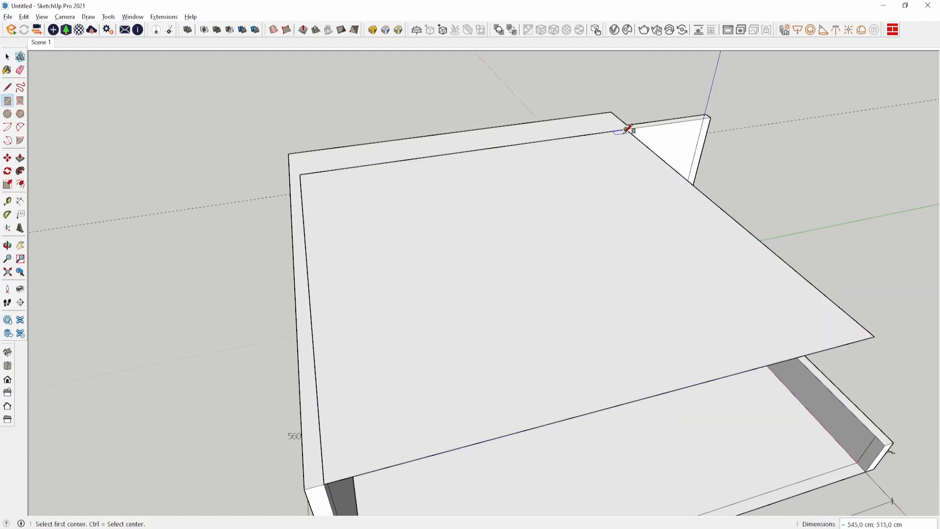
# - Thicken the ceiling face downward into a slab and make the whole slab a group
pyautogui.press('o')
pyautogui.moveTo(635, 222)
pyautogui.mouseDown()
pyautogui.moveTo(701, 167)
pyautogui.moveTo(645, 139)
pyautogui.mouseUp()
pyautogui.press('p')
pyautogui.click(580, 136)
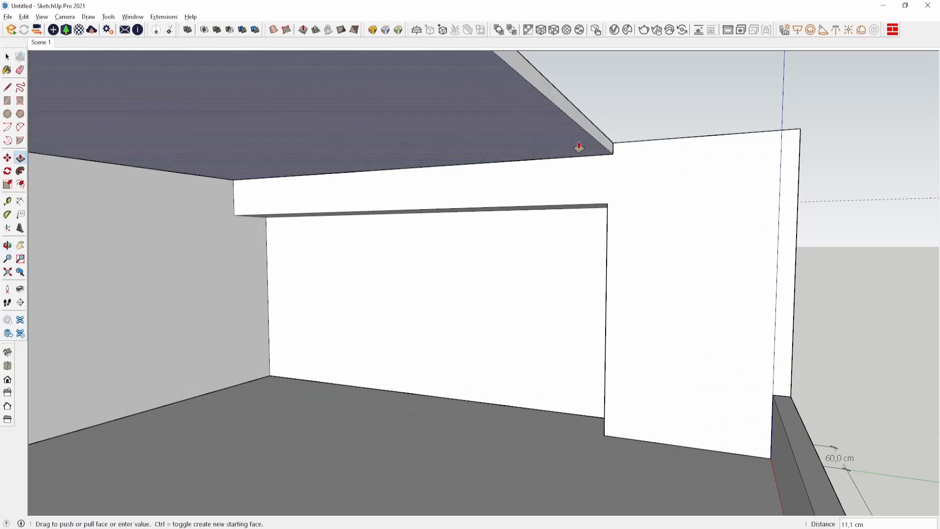
pyautogui.click(580, 147)
pyautogui.press('space')
pyautogui.tripleClick(560, 148)
pyautogui.rightClick(560, 148)
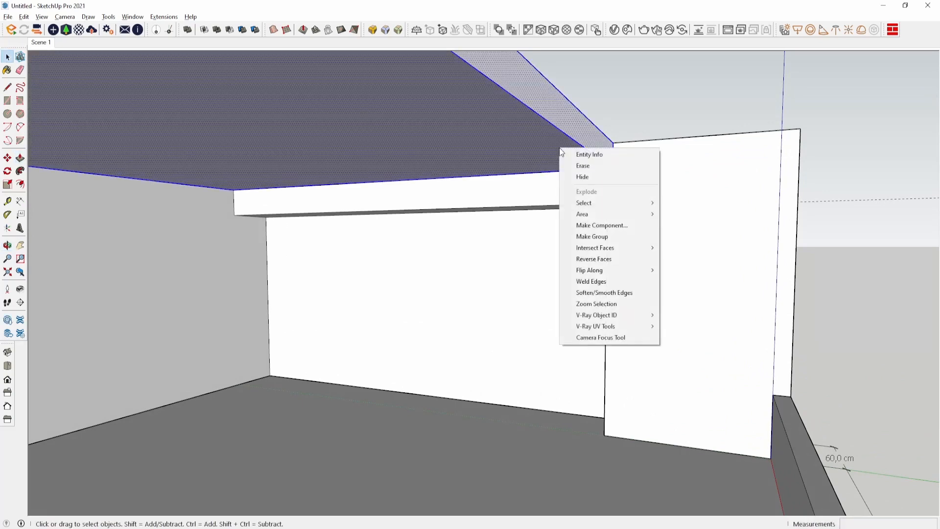
pyautogui.click(595, 236)
# - Draw a small upright rectangle on the ceiling slab's edge face, starting at its upper corner by the wall
pyautogui.press('o')
pyautogui.moveTo(619, 105); pyautogui.dragTo(574, 184)
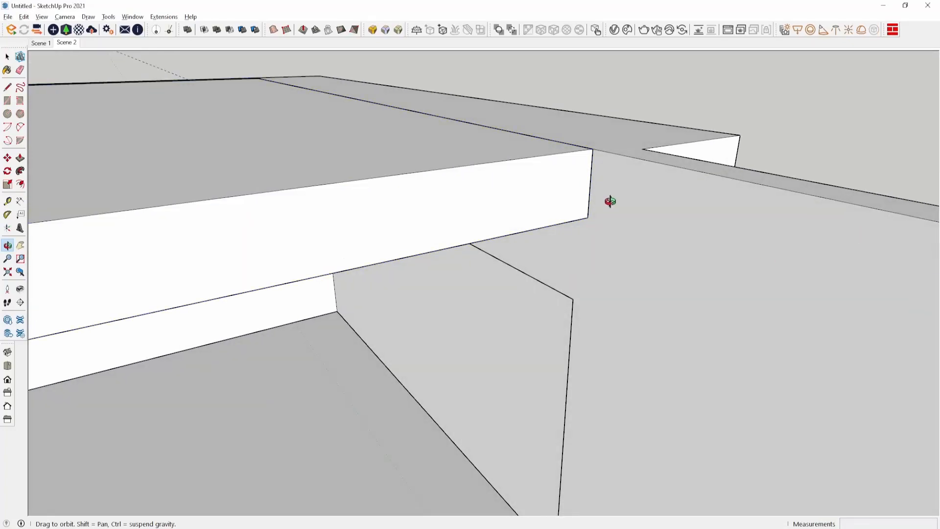
pyautogui.press('r')
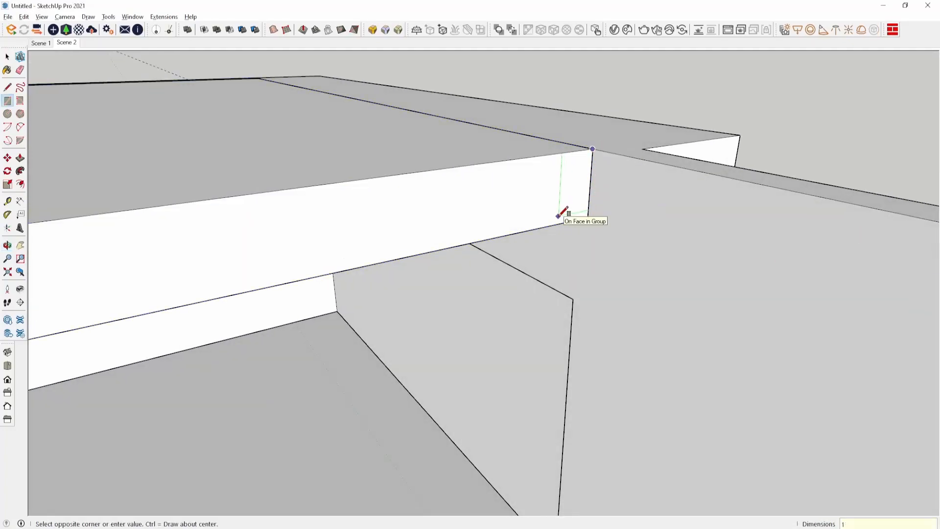
pyautogui.scroll(3, 602, 176)
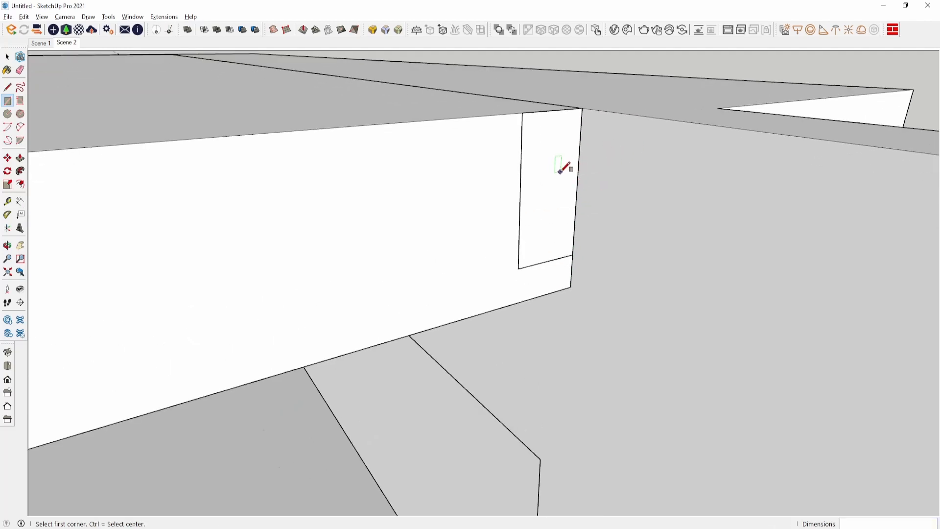
# - Pull the small rectangle out into a thin plate and make it a group
pyautogui.press('space')
pyautogui.press('p')
pyautogui.click(555, 166)
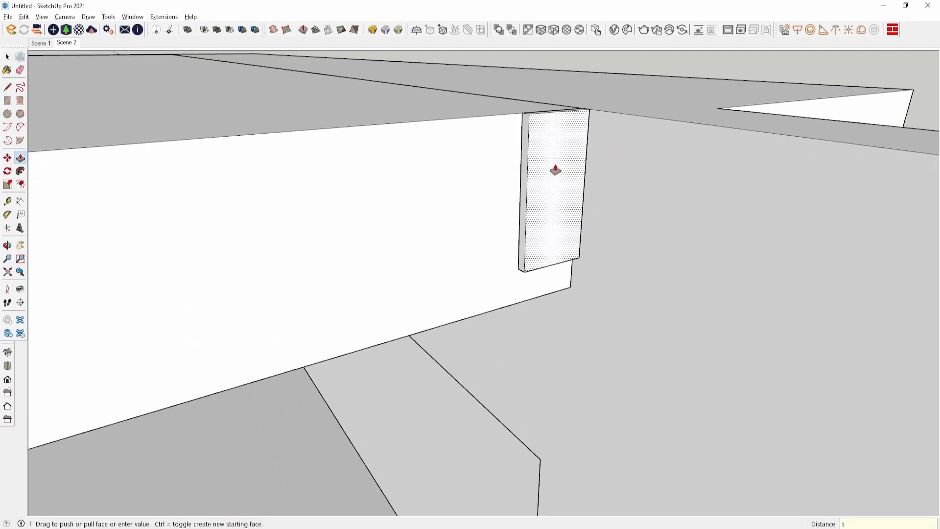
pyautogui.click(557, 168)
pyautogui.press('space')
pyautogui.rightClick(549, 168)
pyautogui.click(551, 252)
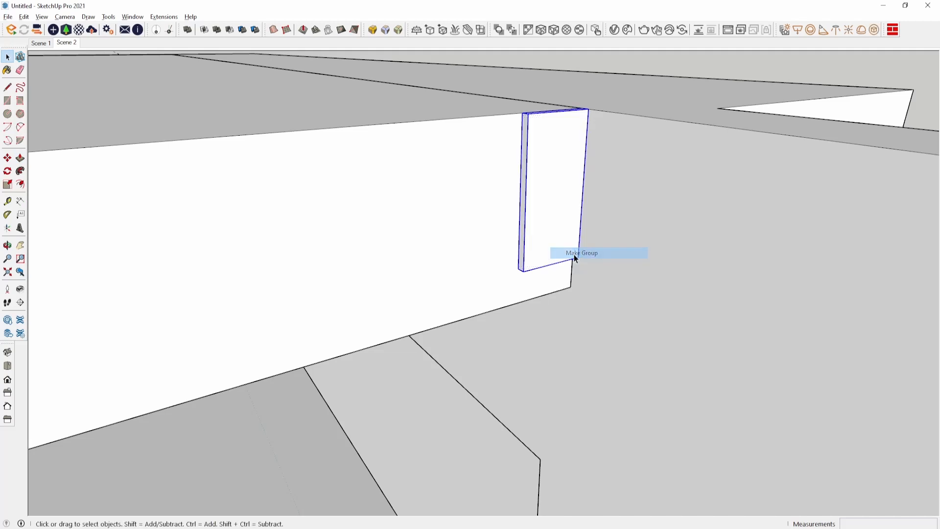
# - Draw a rectangle covering the whole front face of the thin plate
pyautogui.press('r')
pyautogui.click(524, 272)
pyautogui.scroll(4, 569, 119)
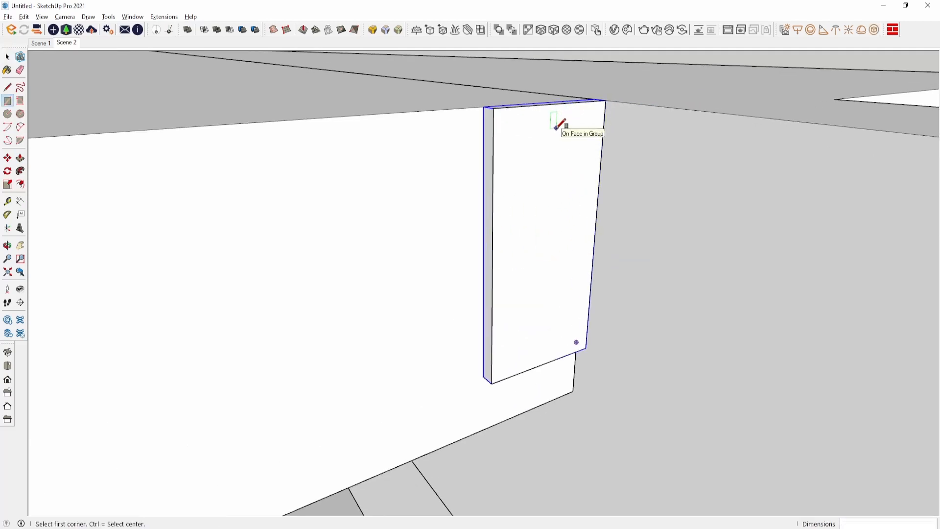
pyautogui.press('space')
pyautogui.click(553, 131)
# - Copy the top edge of the plate's front rectangle 1,2 cm downward
pyautogui.scroll(3, 554, 109)
pyautogui.click(552, 105)
pyautogui.press('m')
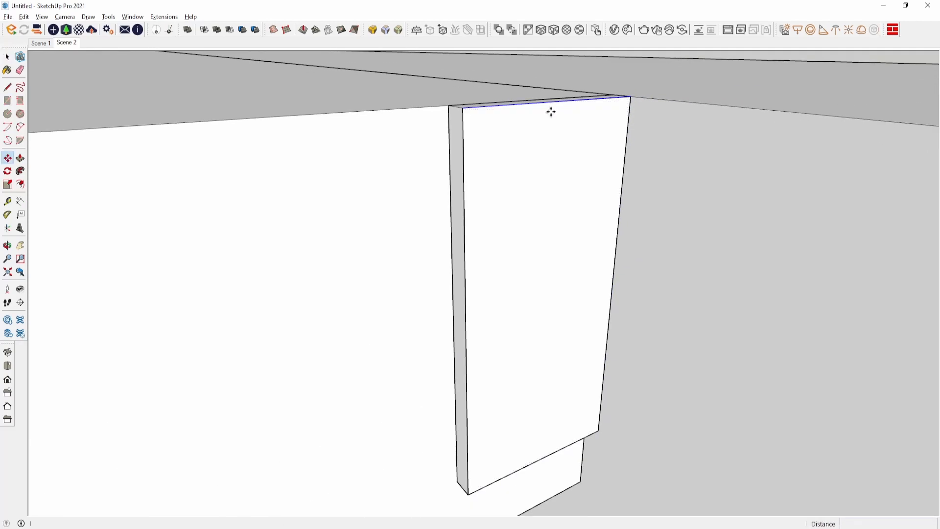
pyautogui.click(541, 103)
pyautogui.press('ctrl')
pyautogui.write('1,')
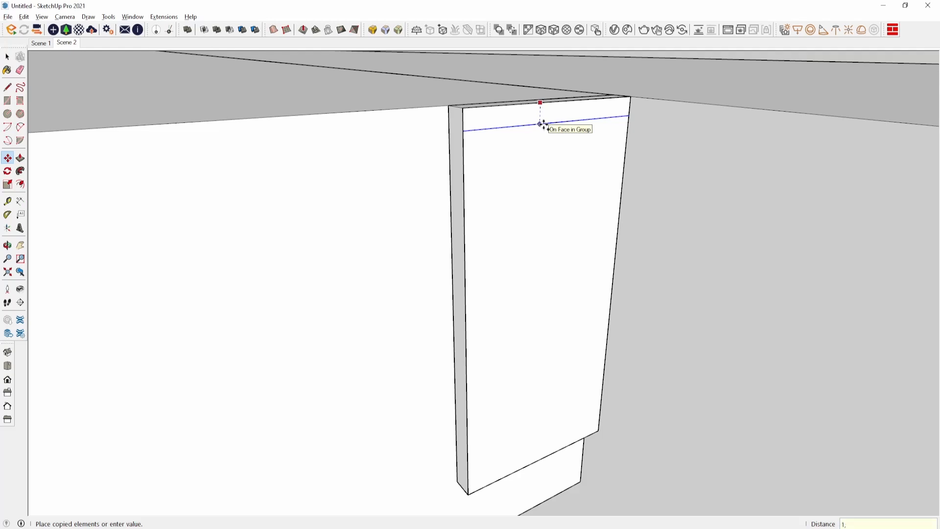
pyautogui.write('2')
pyautogui.press('Return')
pyautogui.scroll(-2, 544, 124)
pyautogui.press('space')
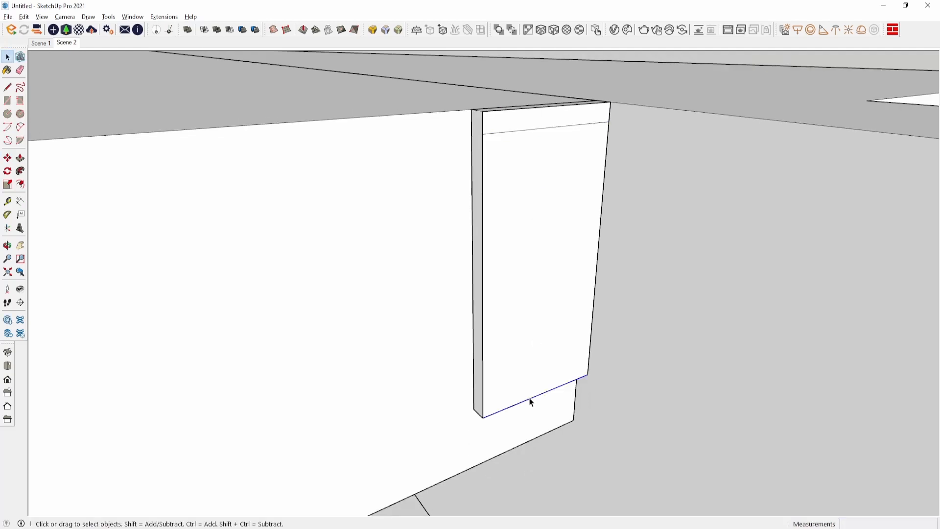
# - Copy the bottom edge of the front rectangle a short distance upward to outline the lower flange
pyautogui.press('m')
pyautogui.click(528, 400)
pyautogui.press('ctrl')
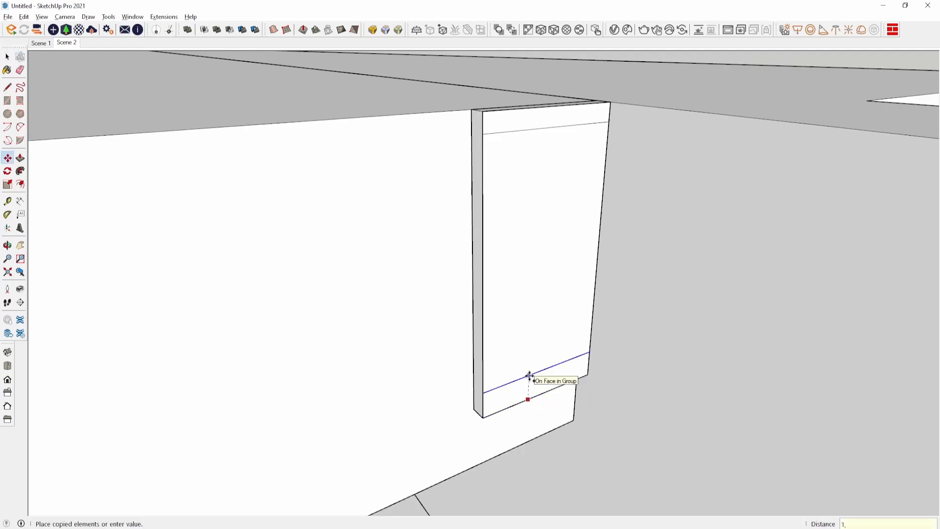
pyautogui.press('Return')
pyautogui.press('space')
# - Copy the outer vertical edge of the front rectangle a short distance inward, between the two flange lines
pyautogui.press('m')
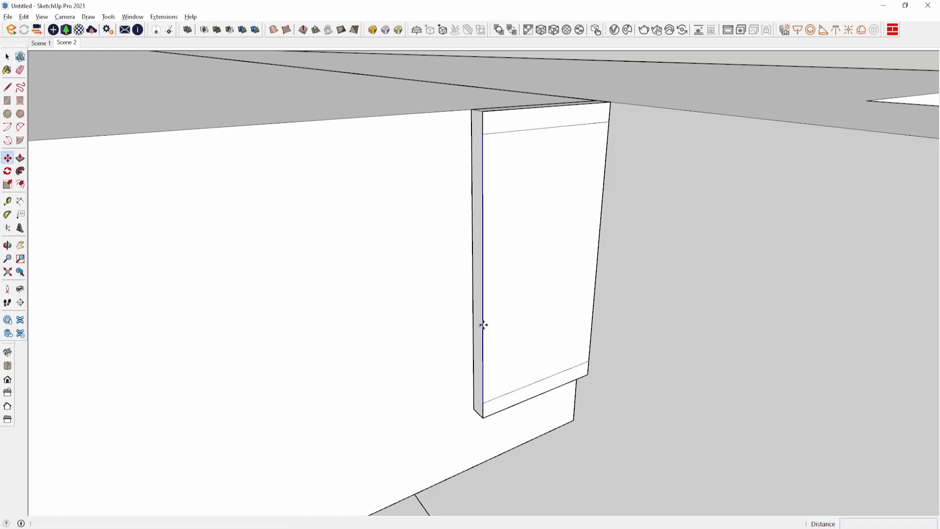
pyautogui.click(484, 324)
pyautogui.press('ctrl')
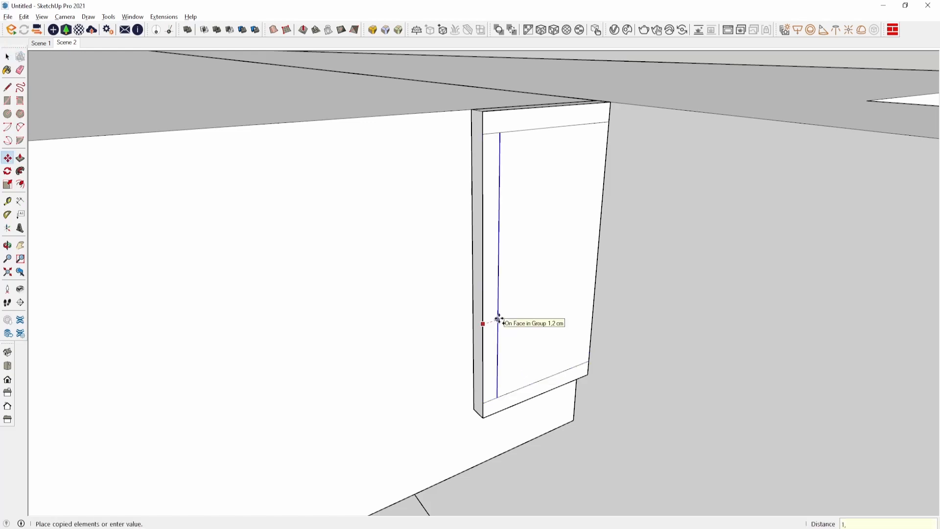
pyautogui.press('Return')
pyautogui.scroll(1, 505, 258)
# - Copy the outer vertical edge and its offset line together 4,7 cm to the middle of the plate, outlining the web
pyautogui.press('space')
pyautogui.keyDown('shift'); pyautogui.click(480, 259); pyautogui.keyUp('shift')
pyautogui.scroll(3, 502, 113)
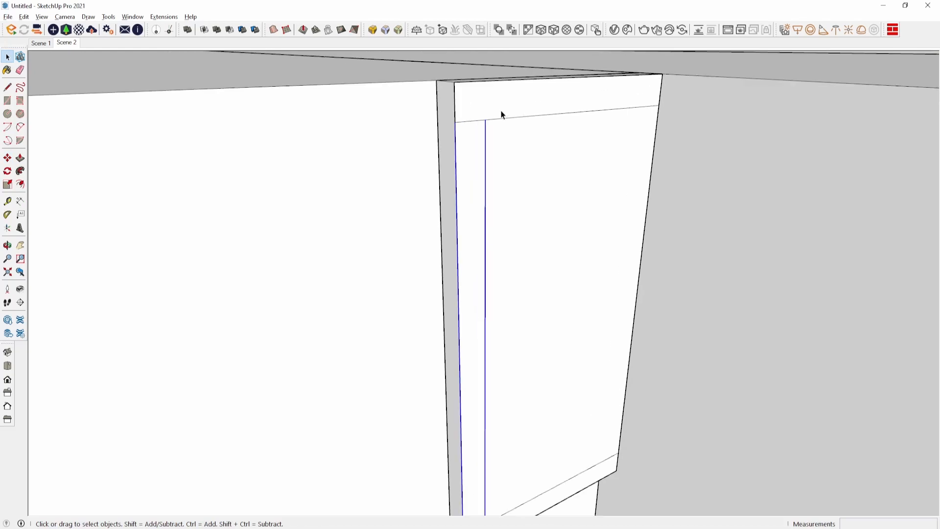
pyautogui.press('m')
pyautogui.click(472, 121)
pyautogui.press('ctrl')
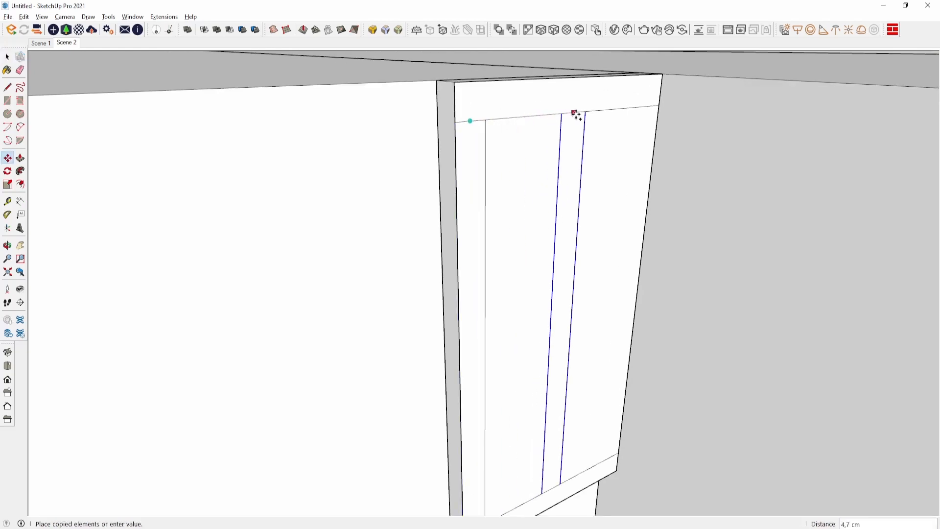
pyautogui.click(576, 116)
# - Erase the leftover vertical line, the segments crossing the web ends and the outer side edge segment to form an I-shaped profile
pyautogui.press('e')
pyautogui.click(484, 159)
pyautogui.scroll(-2, 489, 159)
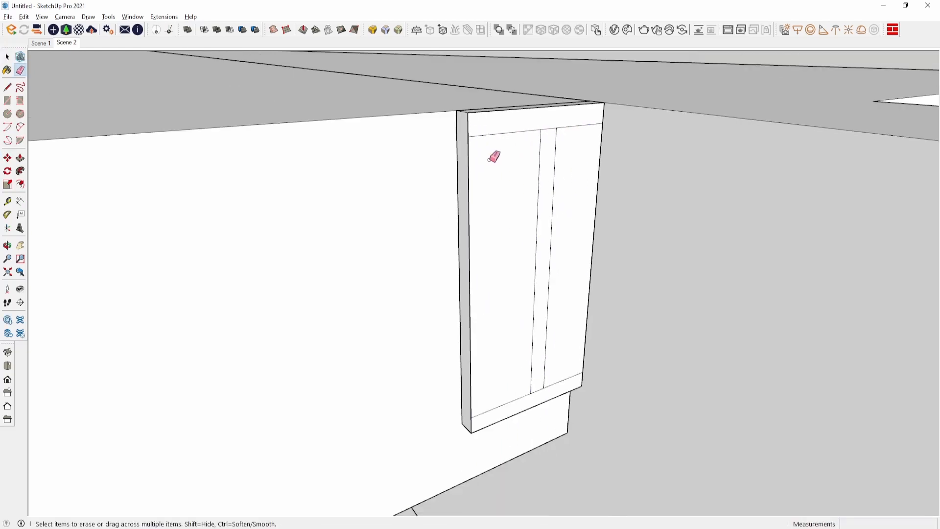
pyautogui.scroll(-2, 504, 360)
pyautogui.press('space')
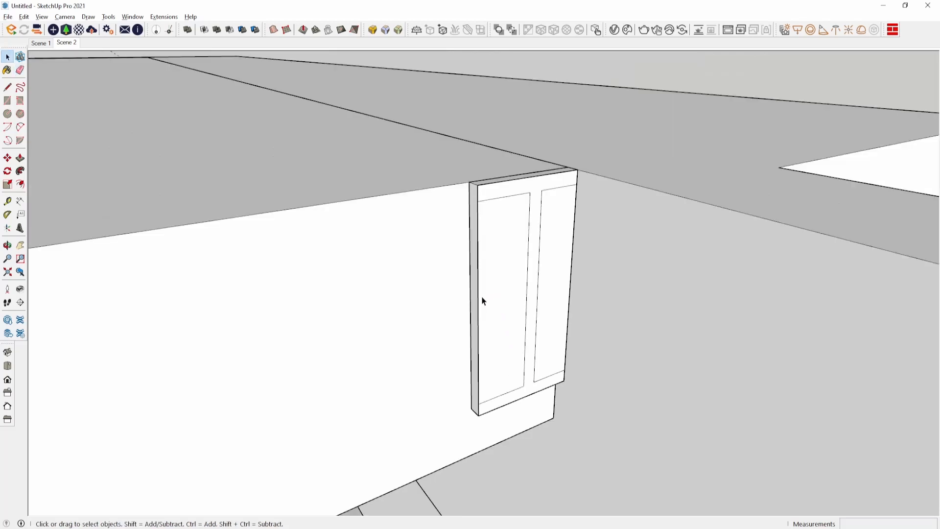
pyautogui.press('Delete')
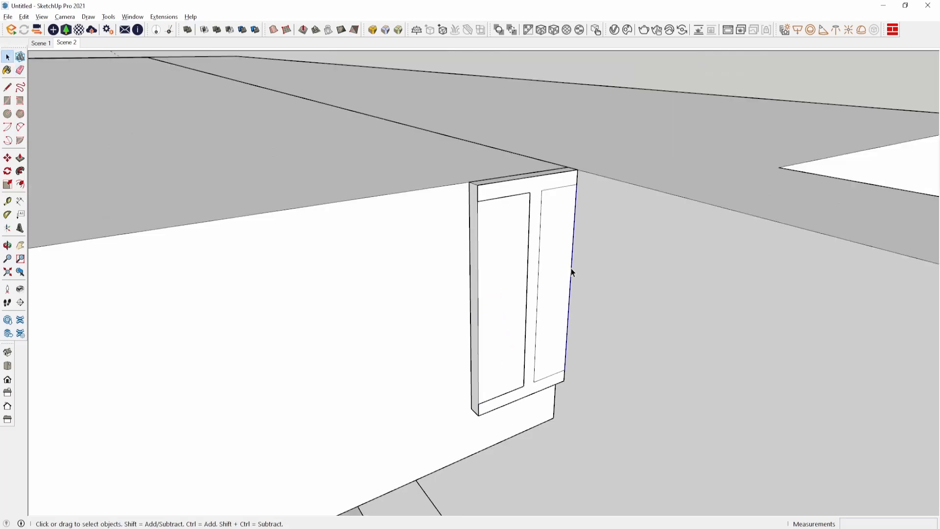
# - Copy the I-shaped profile about 17,9 cm along the ceiling slab's edge face
pyautogui.scroll(-4, 497, 235)
pyautogui.moveTo(500, 248); pyautogui.dragTo(575, 356, button='middle')
pyautogui.press('l')
pyautogui.click(493, 235)
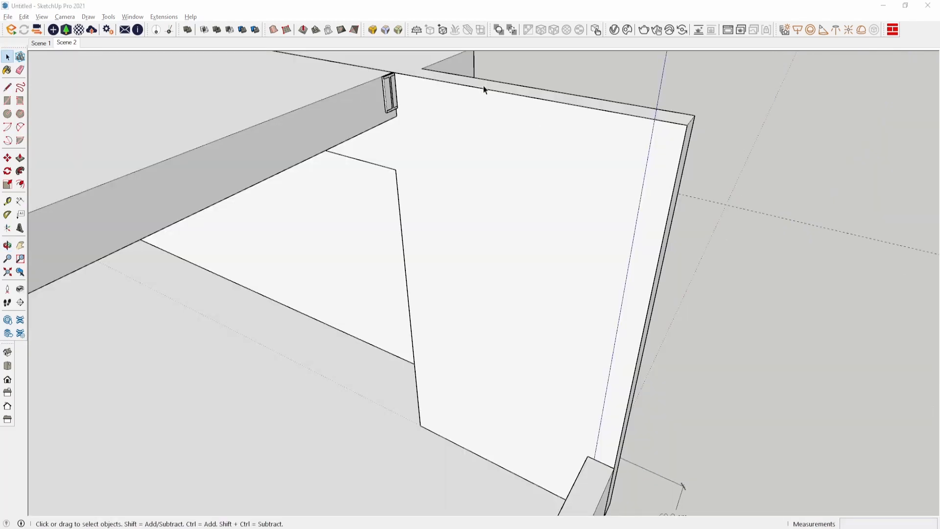
pyautogui.scroll(3, 391, 76)
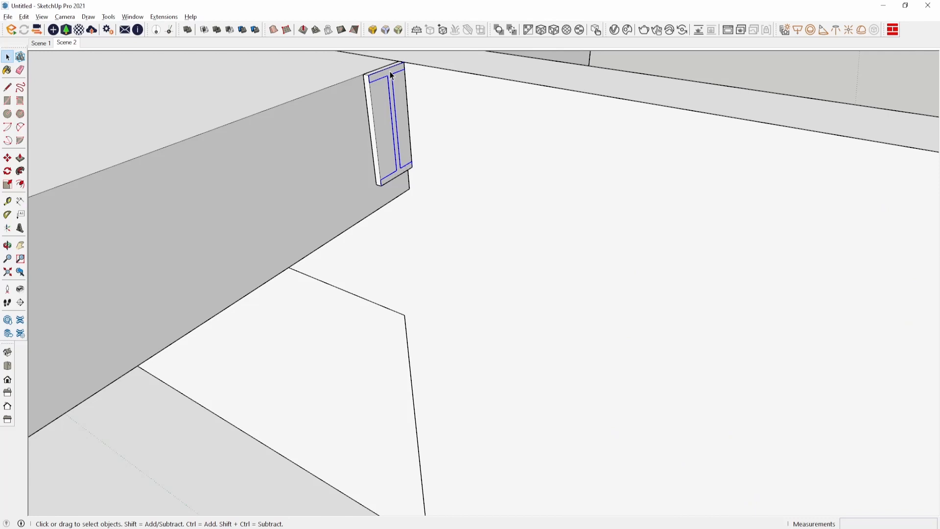
pyautogui.press('m')
pyautogui.click(398, 73)
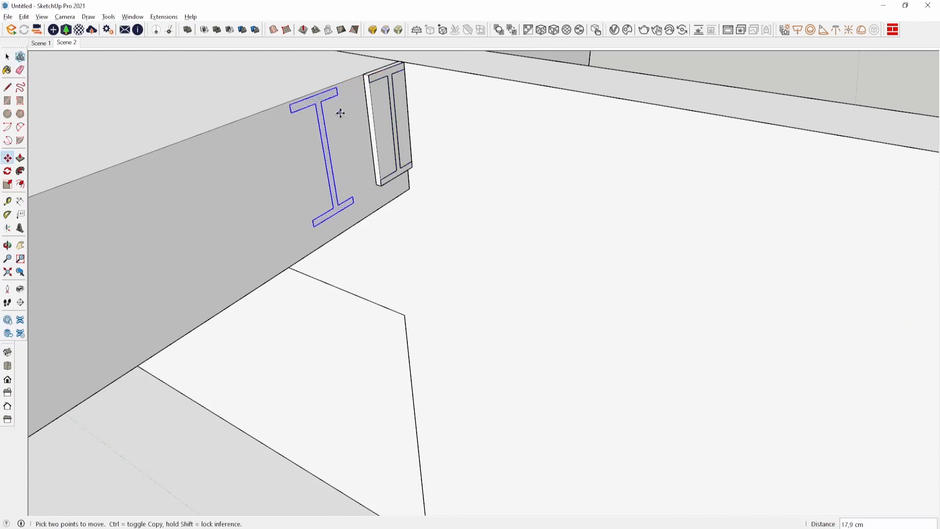
# - Extrude the original I-shaped profile with Follow Me along the wall's top edge and down its vertical edge to the low wall
pyautogui.press('space')
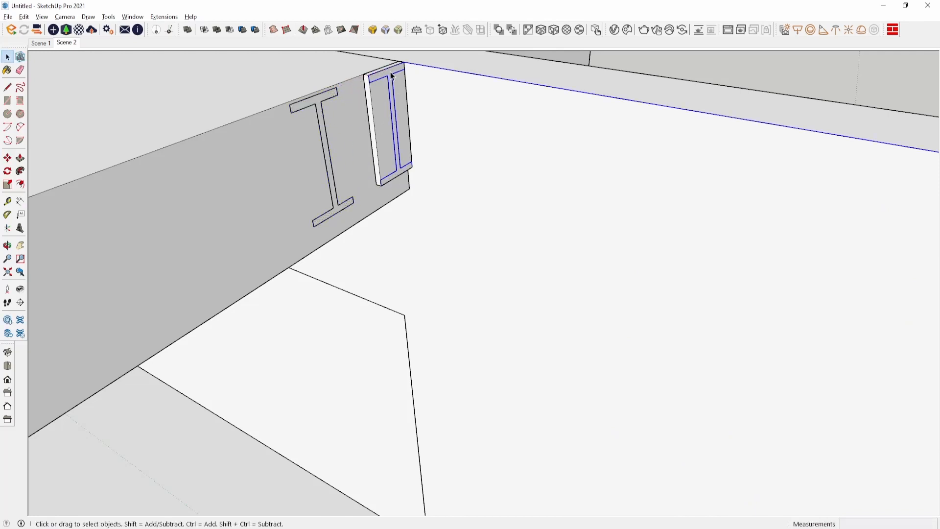
pyautogui.click(20, 176)
pyautogui.scroll(-5, 377, 75)
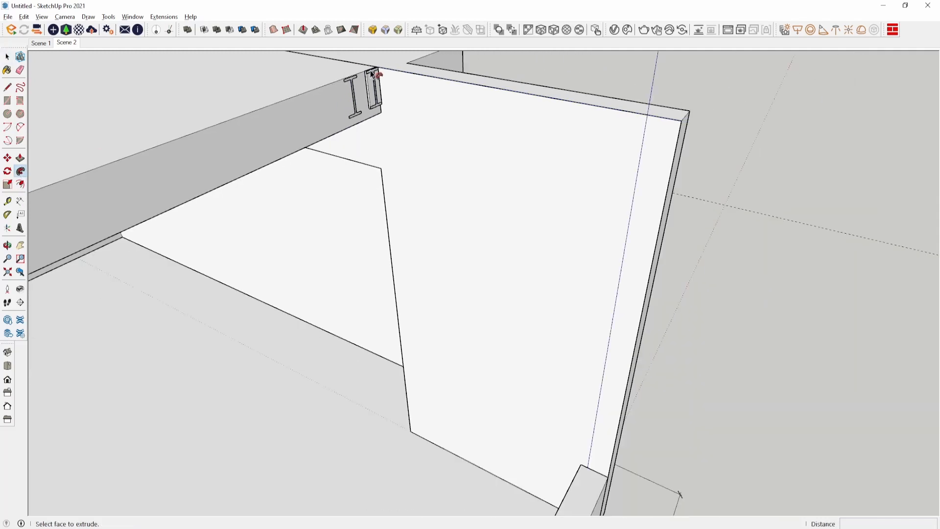
pyautogui.click(371, 72)
pyautogui.click(518, 289)
pyautogui.click(373, 72)
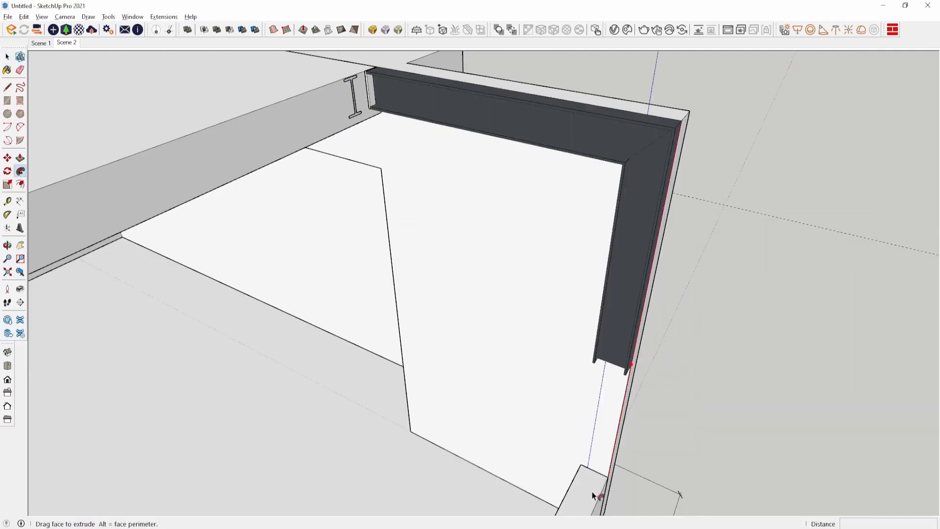
pyautogui.click(609, 482)
# - Select the entire swept I-beam and reverse its faces
pyautogui.press('space')
pyautogui.tripleClick(623, 287)
pyautogui.rightClick(623, 287)
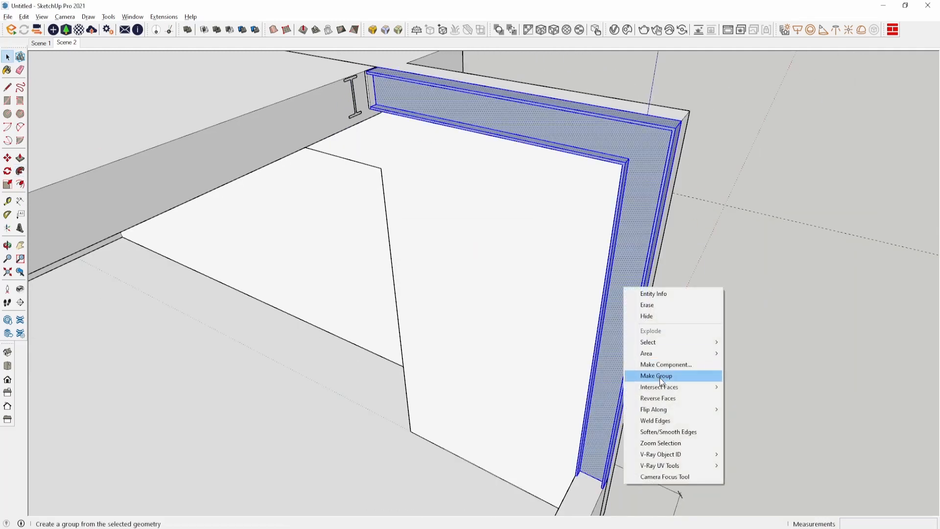
pyautogui.click(658, 398)
# - Create a component from the selected I-beam geometry, replacing the selection
pyautogui.scroll(2, 386, 107)
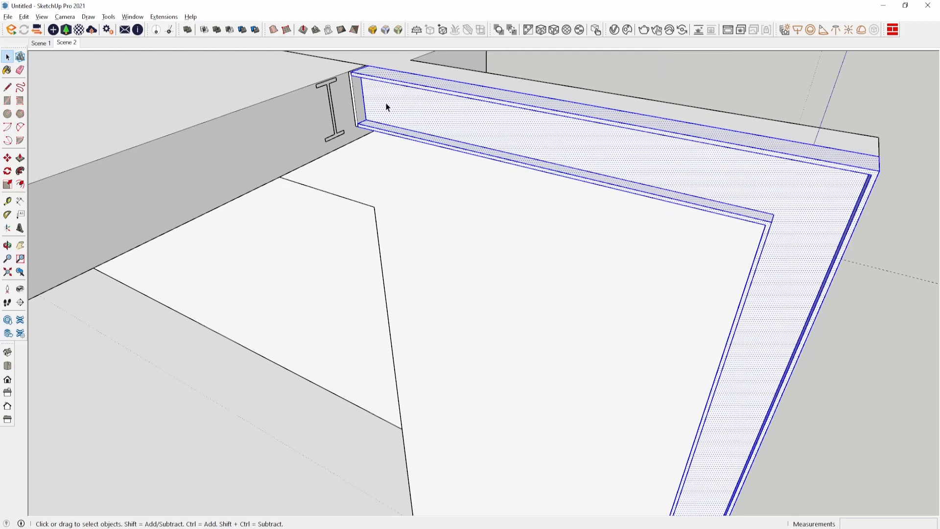
pyautogui.rightClick(356, 98)
pyautogui.click(398, 185)
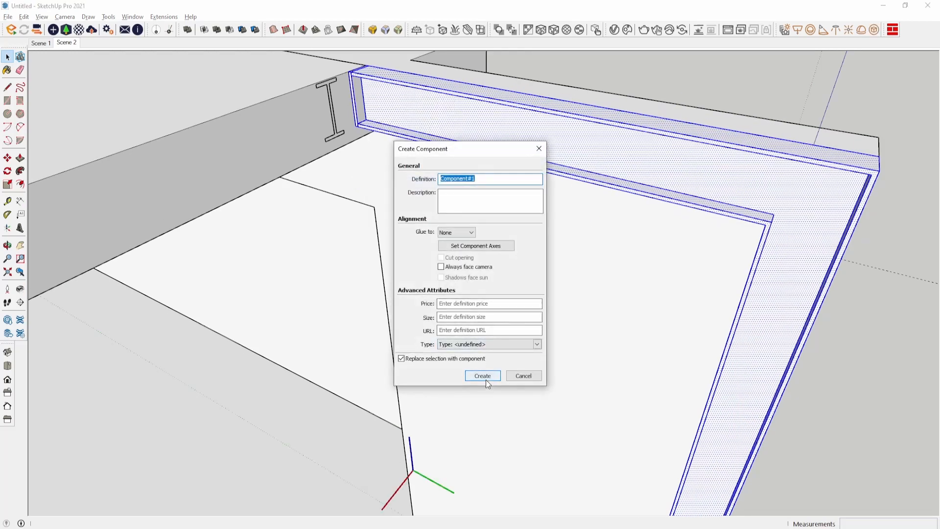
pyautogui.click(484, 378)
pyautogui.scroll(-2, 440, 107)
pyautogui.scroll(-1, 364, 94)
pyautogui.scroll(-2, 474, 107)
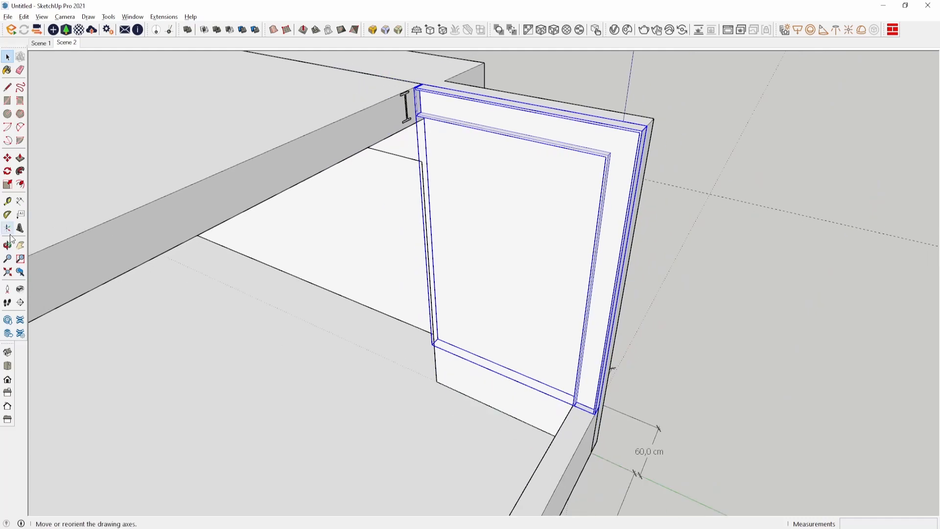
# - Copy the I-beam component along the low wall to its far end and divide the distance with /3 for evenly spaced frames
pyautogui.moveTo(474, 106); pyautogui.dragTo(516, 287, button='middle')
pyautogui.scroll(1, 518, 282)
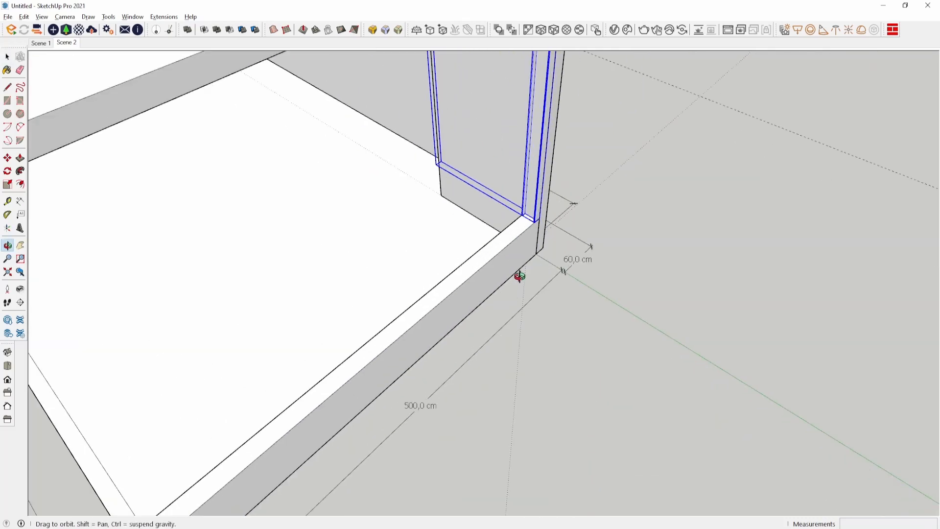
pyautogui.press('m')
pyautogui.scroll(-2, 539, 221)
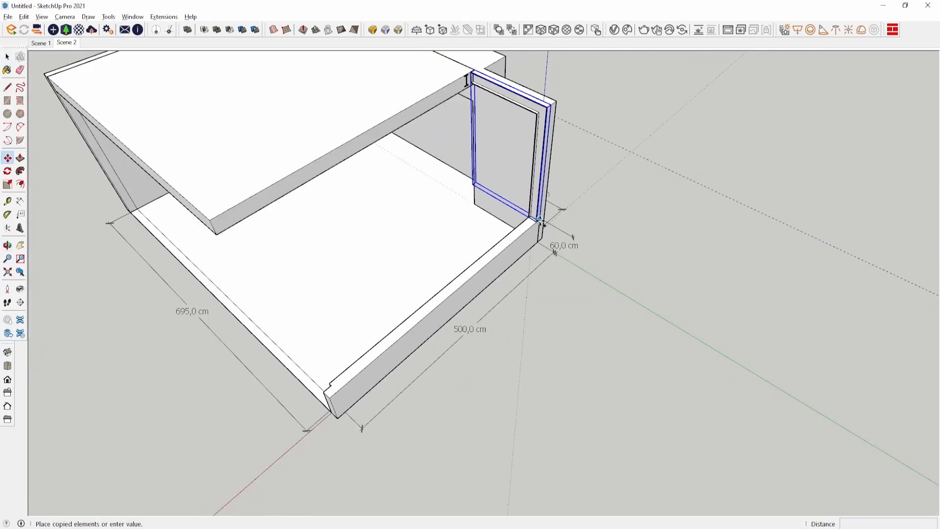
pyautogui.click(539, 220)
pyautogui.press('ctrl')
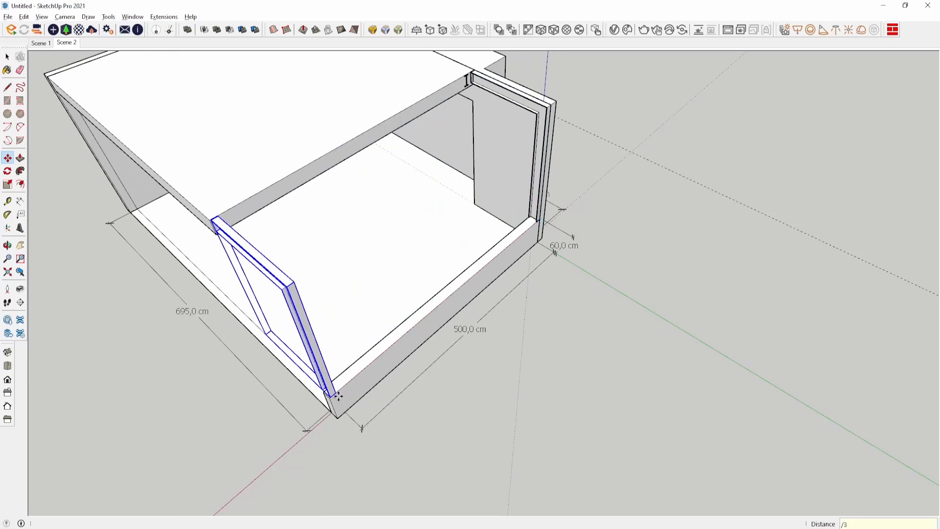
pyautogui.press('Return')
pyautogui.press('space')
# - Make a group from the I-shaped profile on the ceiling slab's edge face
pyautogui.moveTo(441, 169); pyautogui.dragTo(470, 157, button='middle')
pyautogui.scroll(5, 453, 82)
pyautogui.moveTo(455, 81); pyautogui.dragTo(447, 83, button='middle')
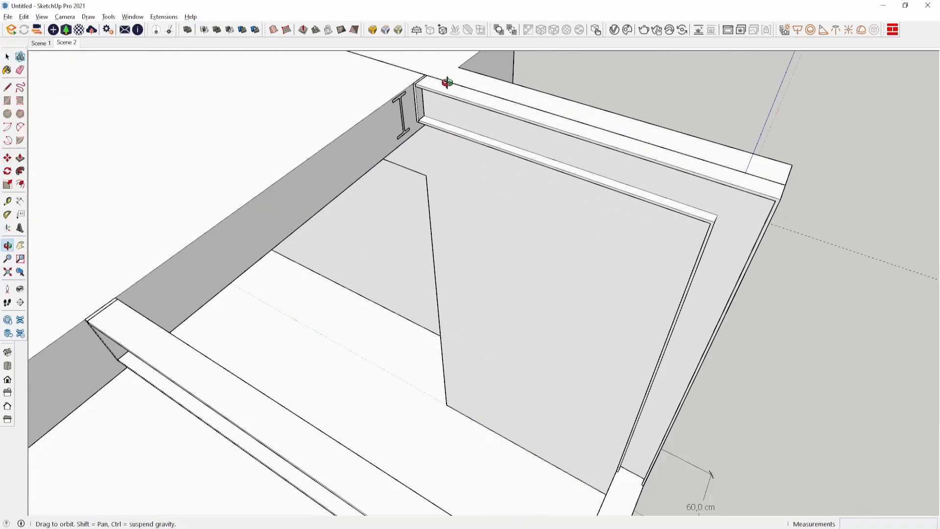
pyautogui.scroll(4, 403, 108)
pyautogui.moveTo(401, 109); pyautogui.dragTo(369, 108, button='middle')
pyautogui.rightClick(362, 103)
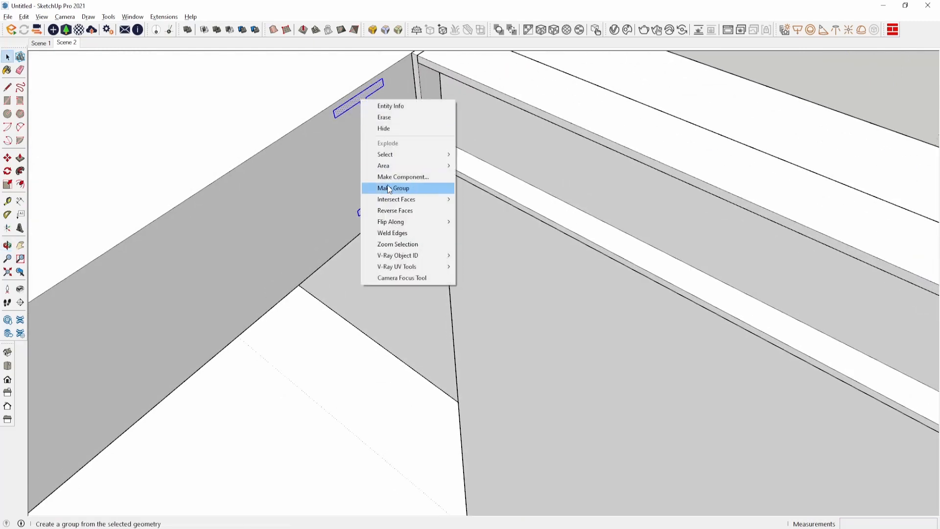
pyautogui.click(387, 188)
# - Move the grouped profile to the wall-side I-beam and rotate it to lie parallel against the beam's web
pyautogui.moveTo(387, 188); pyautogui.dragTo(395, 163, button='middle')
pyautogui.press('m')
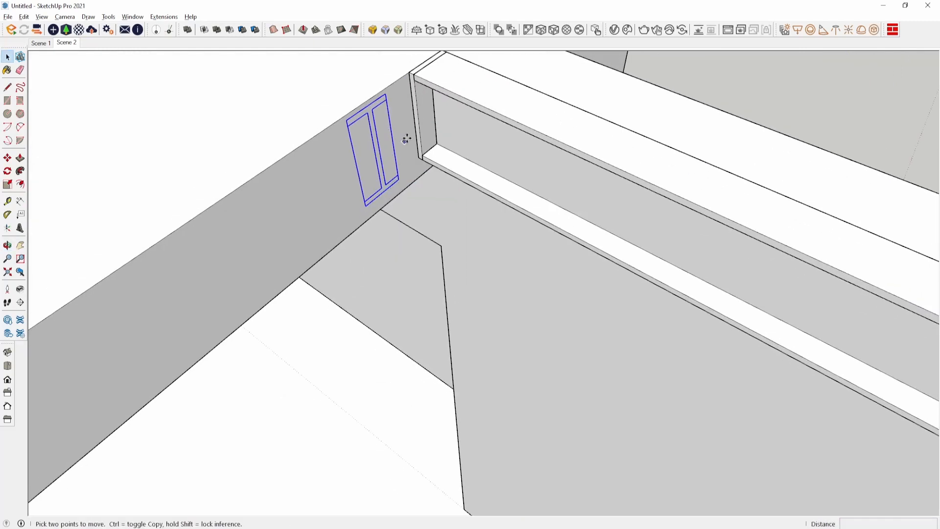
pyautogui.click(392, 159)
pyautogui.click(479, 147)
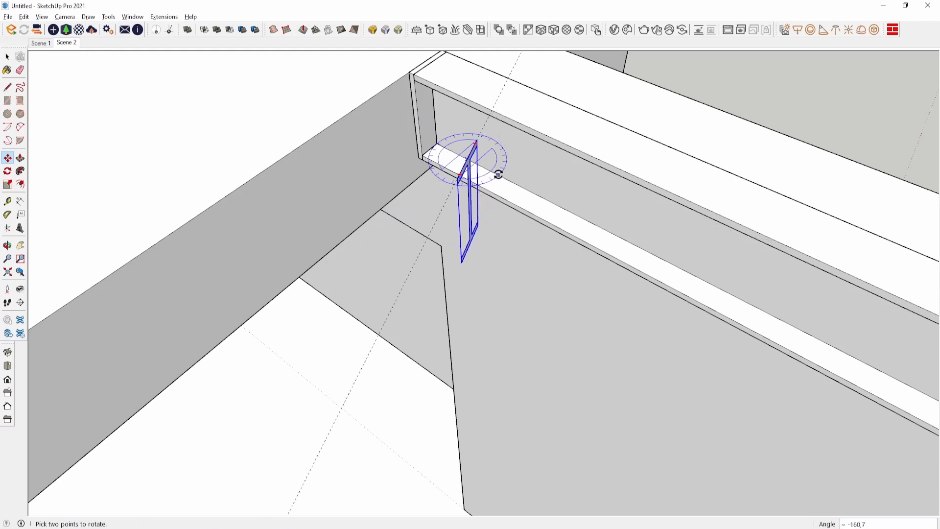
pyautogui.click(453, 150)
pyautogui.scroll(-2, 455, 150)
pyautogui.click(478, 225)
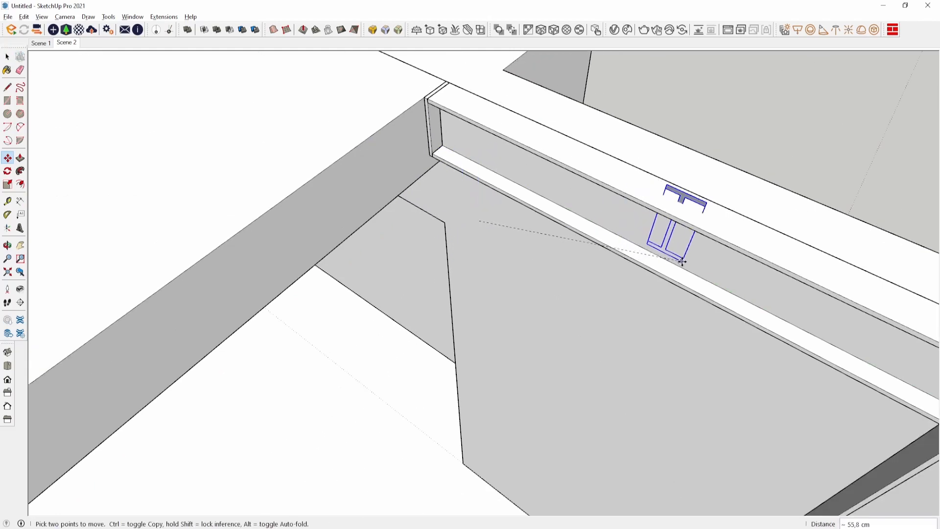
# - Scale the profile group down uniformly from a corner to fit between the flanges of the horizontal beam
pyautogui.click(12, 248)
pyautogui.moveTo(477, 323); pyautogui.dragTo(670, 87)
pyautogui.press('s')
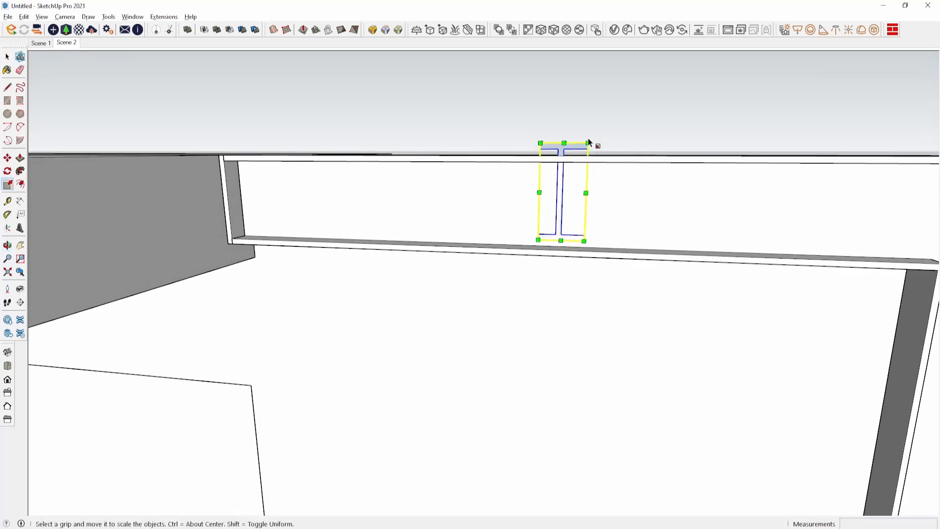
pyautogui.click(589, 144)
pyautogui.click(579, 161)
pyautogui.scroll(3, 586, 243)
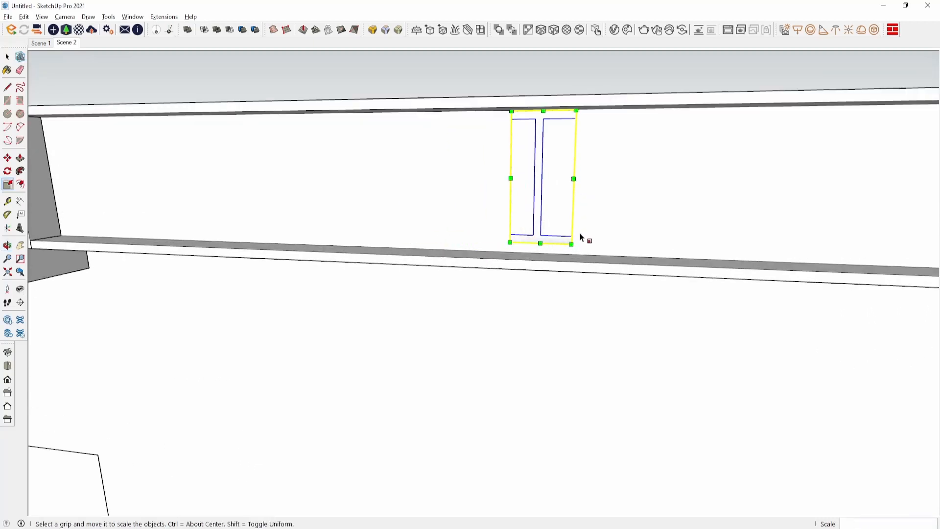
pyautogui.scroll(2, 580, 238)
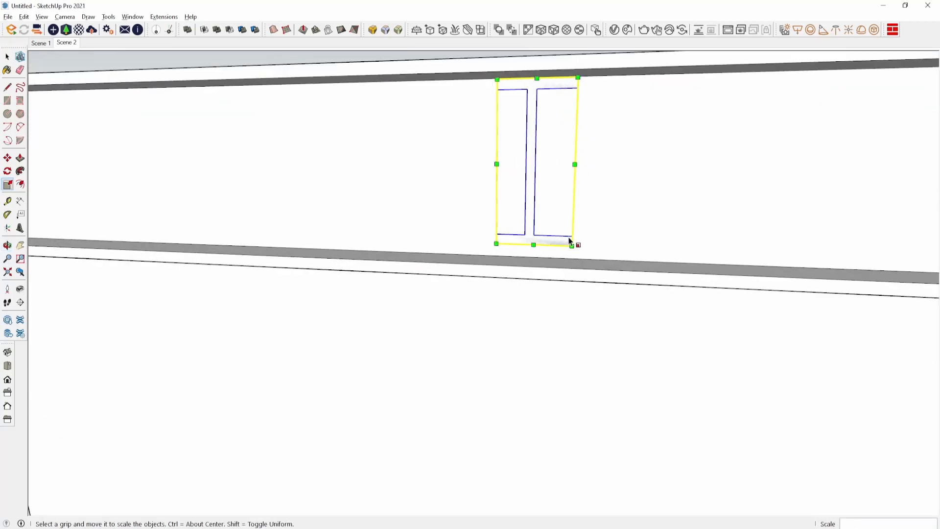
# - Place a guide 15 cm below the profile's upper edge and scale the profile down uniformly to 0,92 to meet it
pyautogui.press('t')
pyautogui.click(558, 77)
pyautogui.write('15')
pyautogui.press('Return')
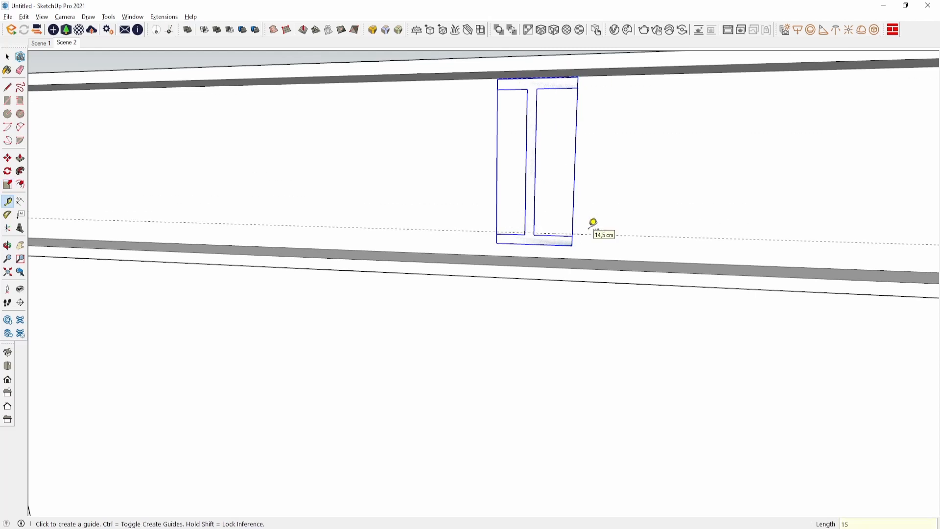
pyautogui.press('s')
pyautogui.moveTo(496, 244); pyautogui.dragTo(506, 235)
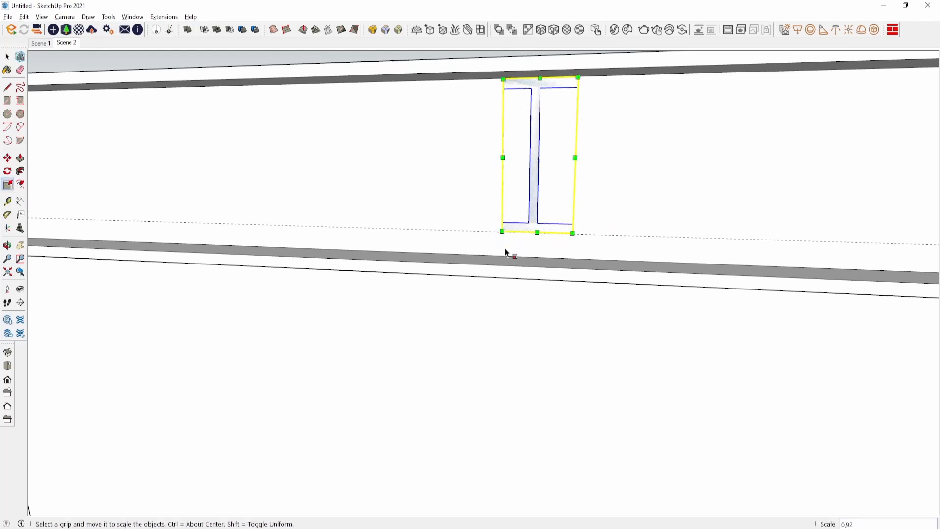
pyautogui.press('space')
# - Extrude the profile face inside its group about 503,5 cm, through the intermediate beams to the last I-beam frame
pyautogui.moveTo(550, 162); pyautogui.dragTo(552, 204, button='middle')
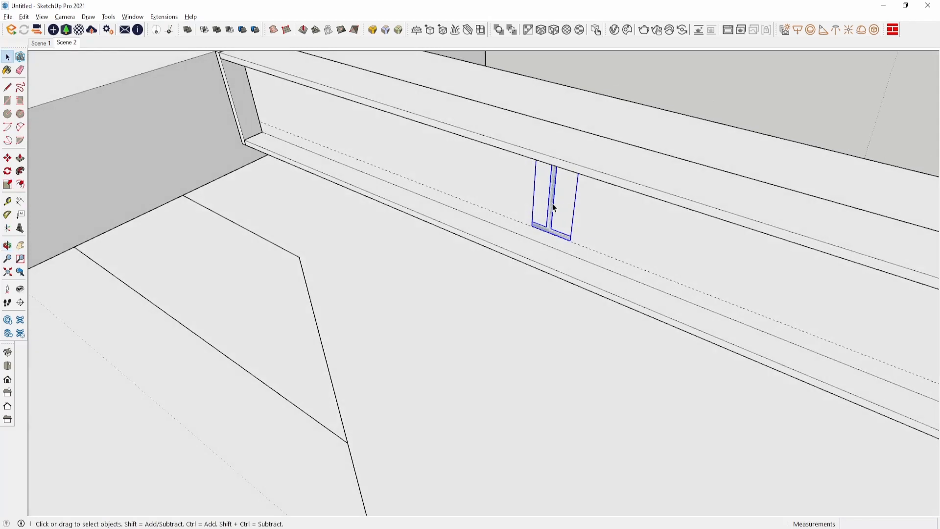
pyautogui.doubleClick(553, 204)
pyautogui.click(552, 204)
pyautogui.scroll(-8, 562, 169)
pyautogui.press('p')
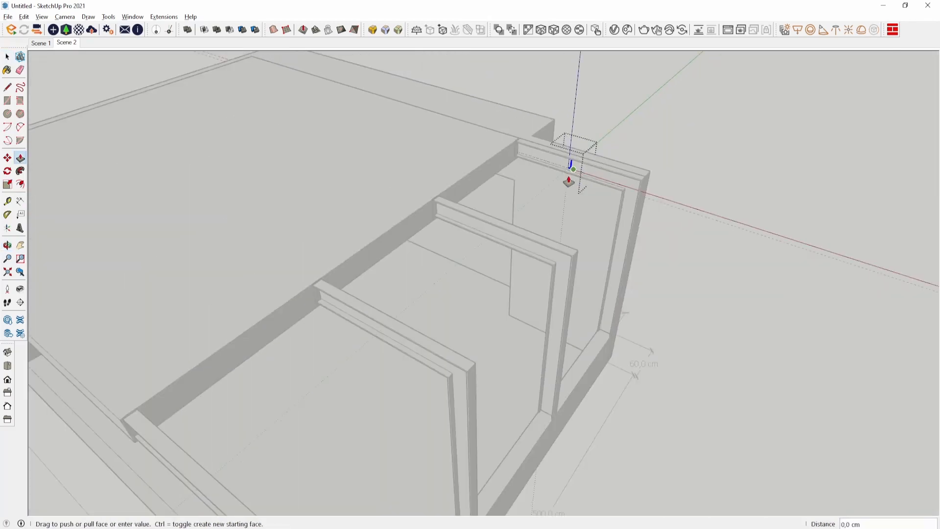
pyautogui.moveTo(573, 169); pyautogui.dragTo(244, 451)
pyautogui.moveTo(214, 496); pyautogui.dragTo(216, 494)
pyautogui.scroll(8, 582, 175)
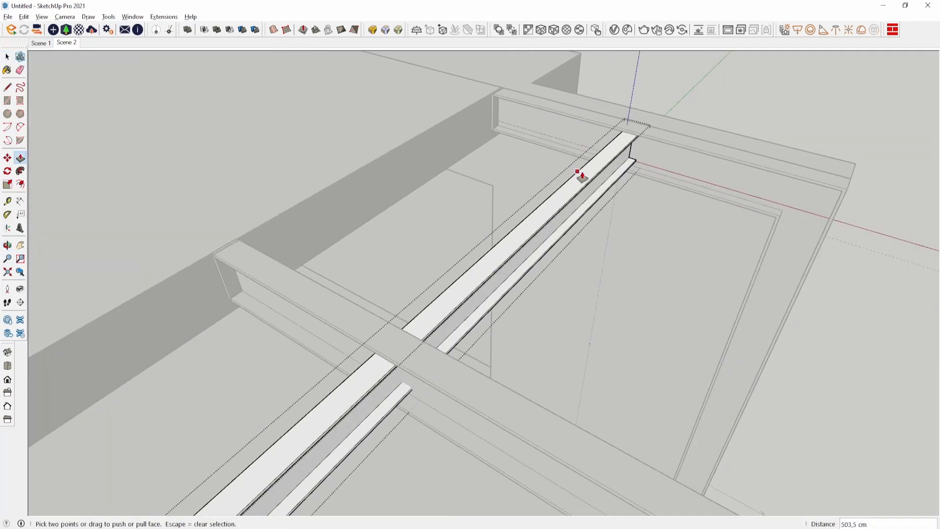
pyautogui.press('space')
# - Copy the crossbeam about 85,8 cm outward to the outer corner of the I-beam frames
pyautogui.moveTo(590, 171); pyautogui.dragTo(552, 271, button='middle')
pyautogui.scroll(-3, 503, 211)
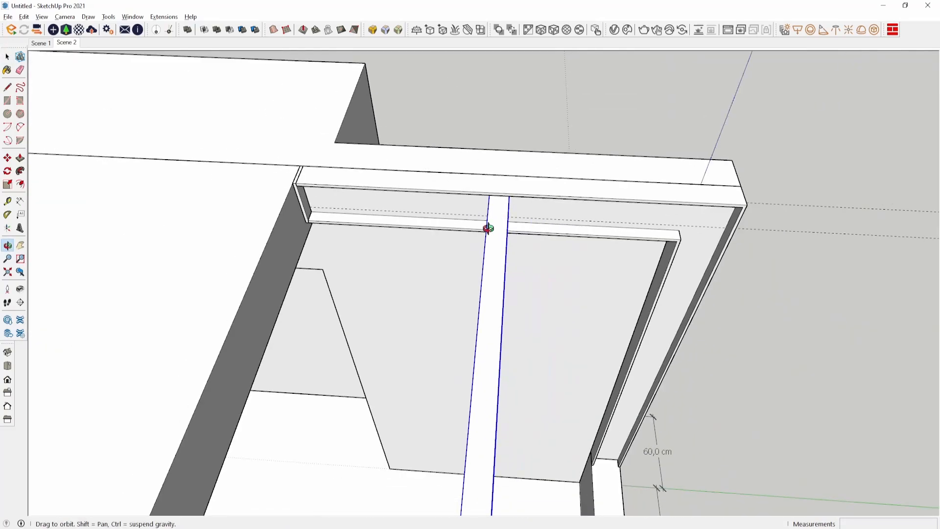
pyautogui.press('m')
pyautogui.click(502, 187)
pyautogui.press('ctrl')
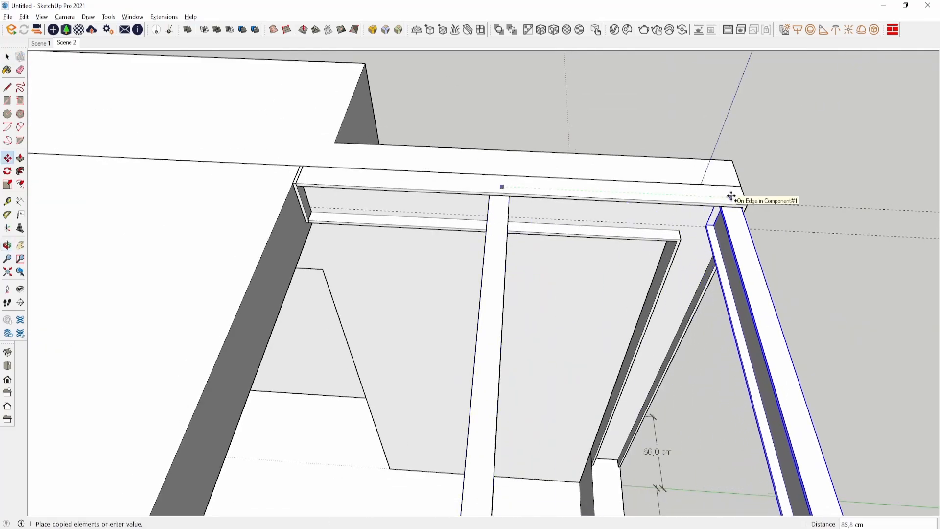
pyautogui.click(731, 197)
pyautogui.moveTo(705, 199); pyautogui.dragTo(712, 284, button='middle')
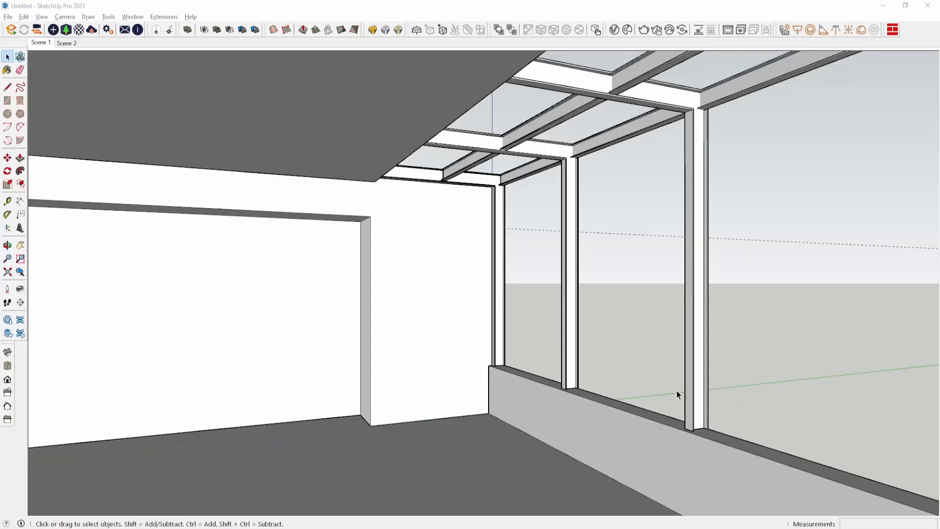
# - Draw a rectangle across the low wall's top at the first post and raise it 4 cm
pyautogui.press('o')
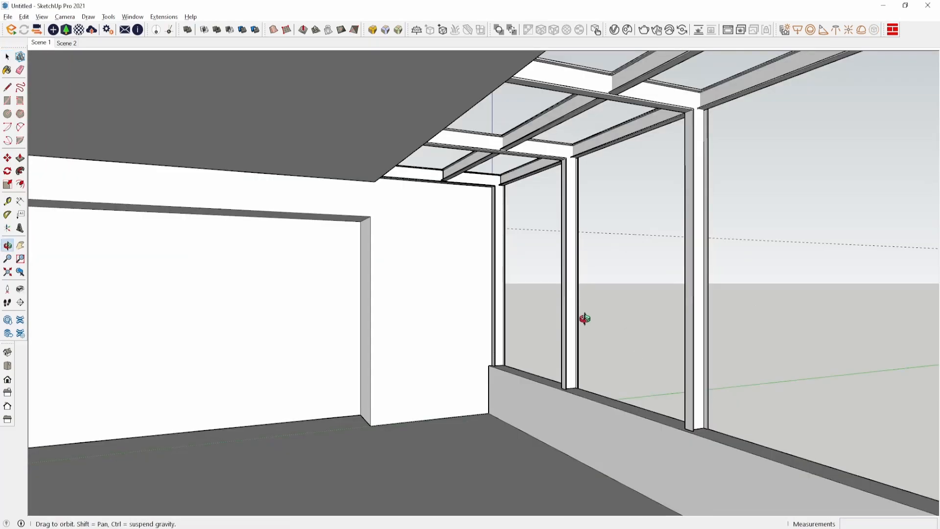
pyautogui.moveTo(583, 319); pyautogui.dragTo(500, 338)
pyautogui.press('r')
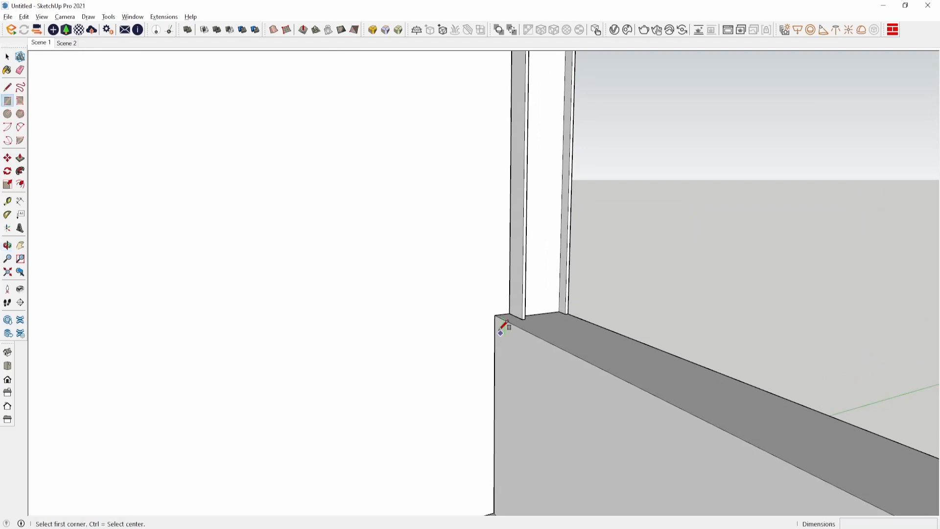
pyautogui.click(494, 315)
pyautogui.press('p')
pyautogui.click(569, 335)
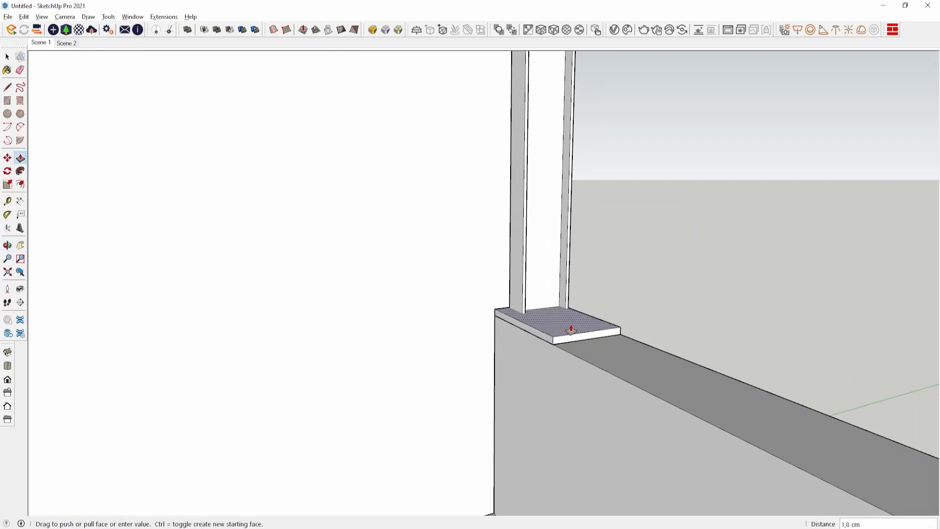
pyautogui.write('4')
pyautogui.press('Return')
# - Extend the slab's room-side face 20 cm into the room beyond the low wall
pyautogui.click(547, 333)
pyautogui.write('20')
pyautogui.press('Return')
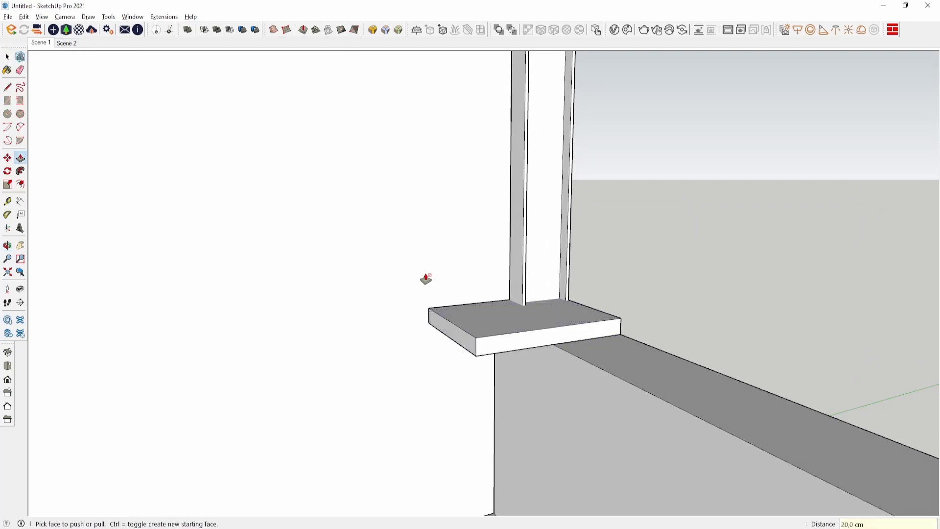
# - Extend the sill slab about 484,1 cm along the low wall to its far end
pyautogui.scroll(-8, 384, 269)
pyautogui.click(407, 281)
pyautogui.click(586, 364)
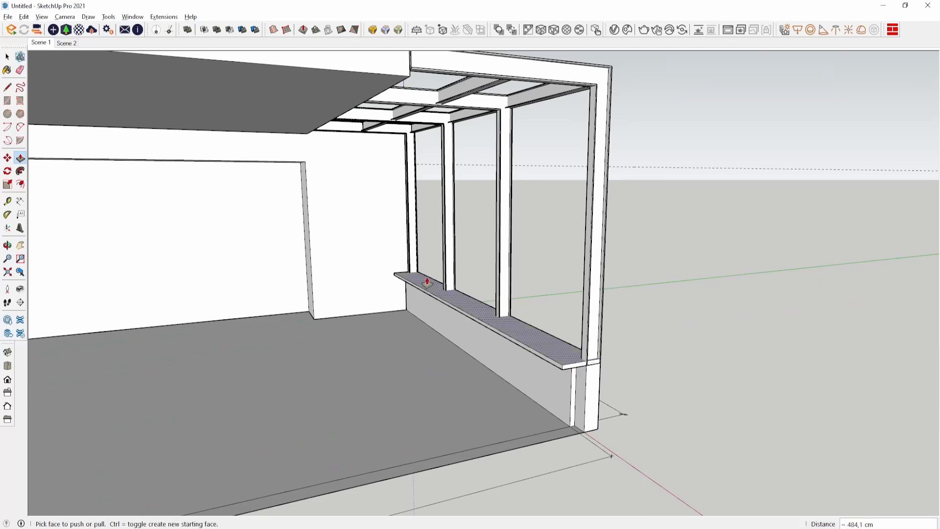
# - Select the whole windowsill slab and make it a group
pyautogui.scroll(5, 426, 281)
pyautogui.press('space')
pyautogui.tripleClick(419, 281)
pyautogui.rightClick(418, 280)
pyautogui.click(442, 369)
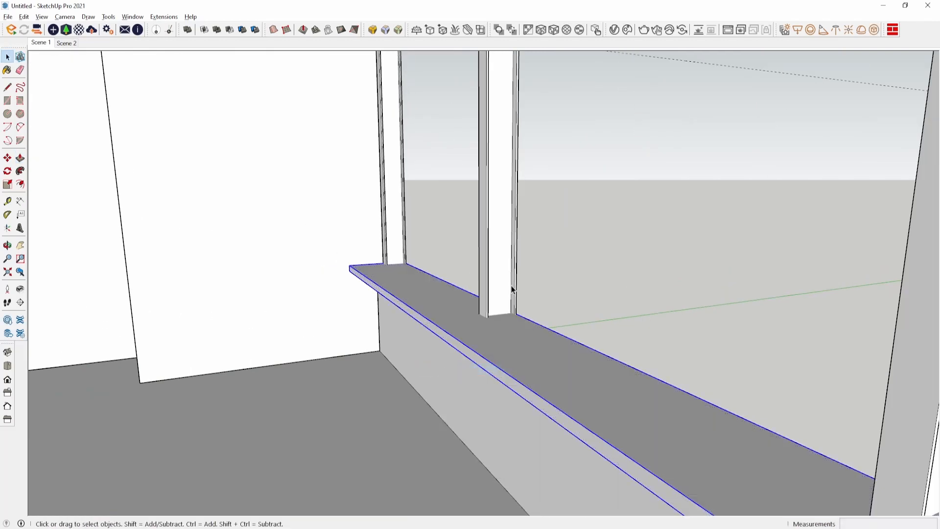
# - Place a vertical guide 4 cm in from the outer flange on the first post's web
pyautogui.moveTo(411, 267); pyautogui.dragTo(416, 294, button='middle')
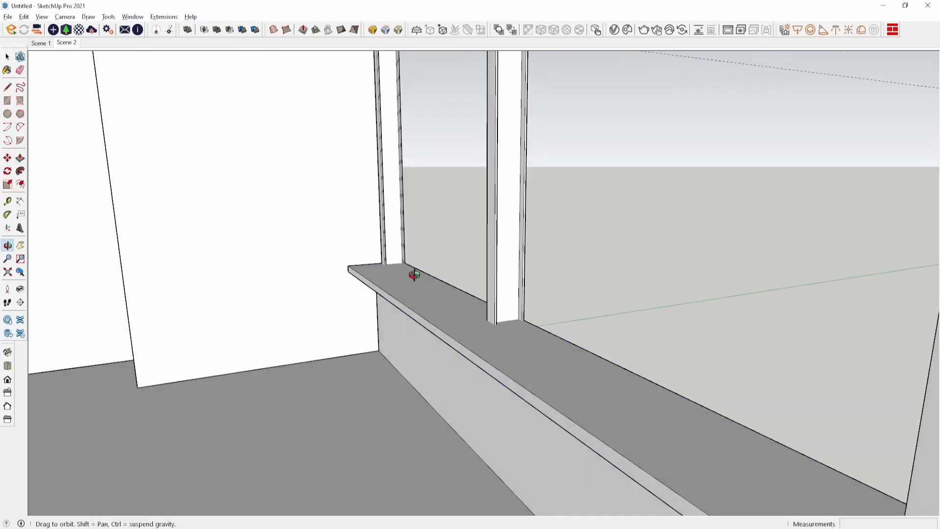
pyautogui.scroll(5, 400, 266)
pyautogui.moveTo(400, 263); pyautogui.dragTo(419, 334, button='middle')
pyautogui.press('t')
pyautogui.click(394, 264)
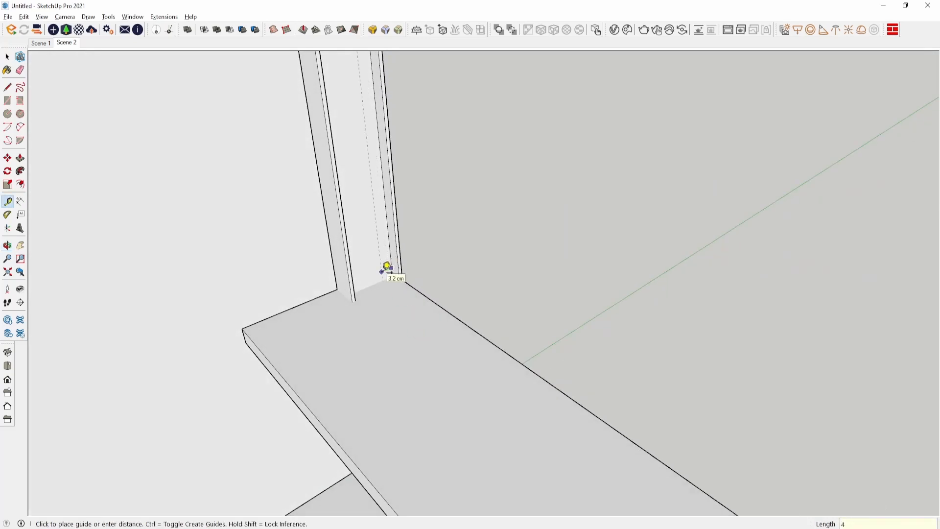
# - Draw a 168,2 by 4,0 cm rectangle on the sill between the first two posts and extrude it up to the beam
pyautogui.moveTo(388, 260); pyautogui.dragTo(447, 375, button='middle')
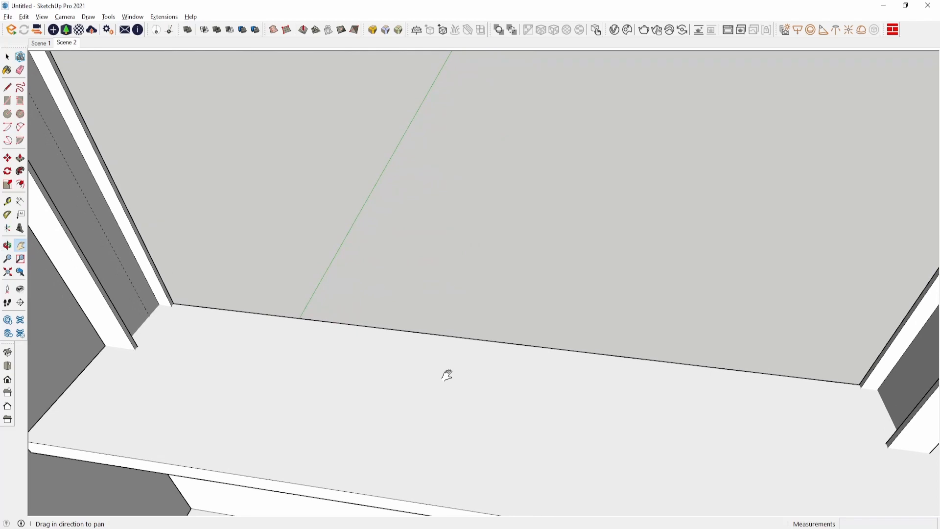
pyautogui.click(881, 393)
pyautogui.click(152, 316)
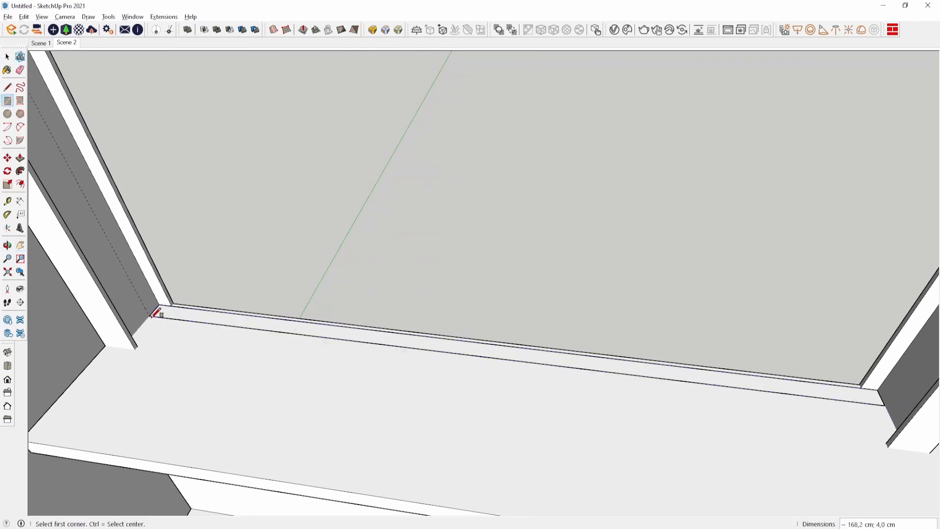
pyautogui.moveTo(202, 347); pyautogui.dragTo(413, 252, button='middle')
pyautogui.press('p')
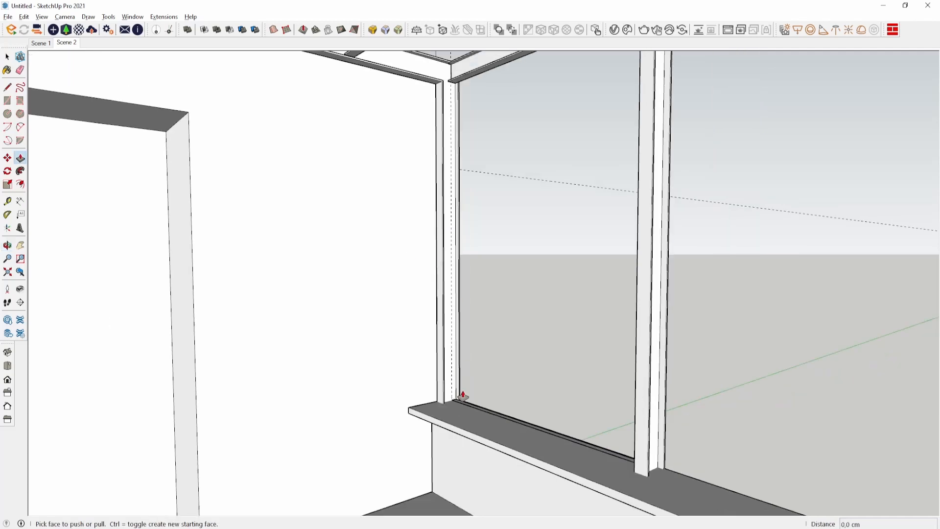
pyautogui.moveTo(455, 394); pyautogui.dragTo(451, 83)
# - Offset the panel's inner face 4 cm inward and push the inner area through to open up a window frame
pyautogui.moveTo(510, 246); pyautogui.dragTo(516, 155, button='middle')
pyautogui.press('f')
pyautogui.click(412, 190)
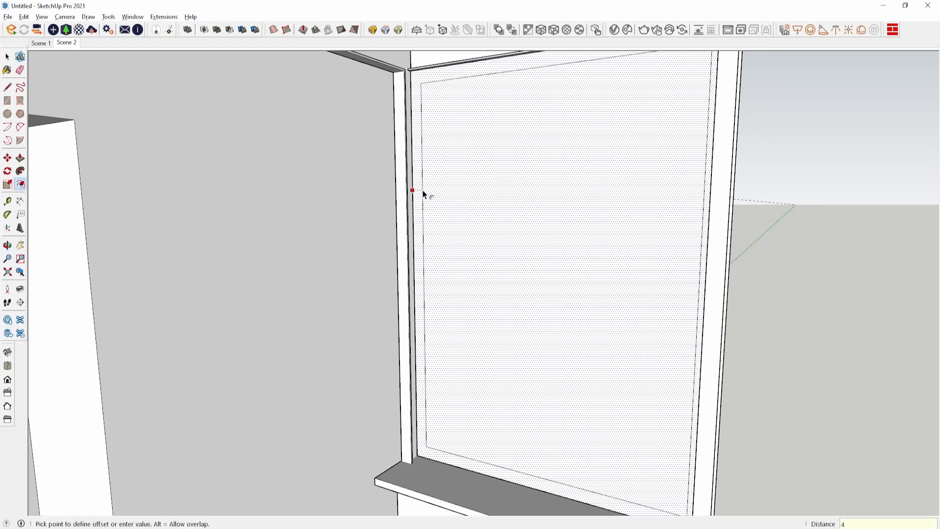
pyautogui.press('Return')
pyautogui.press('p')
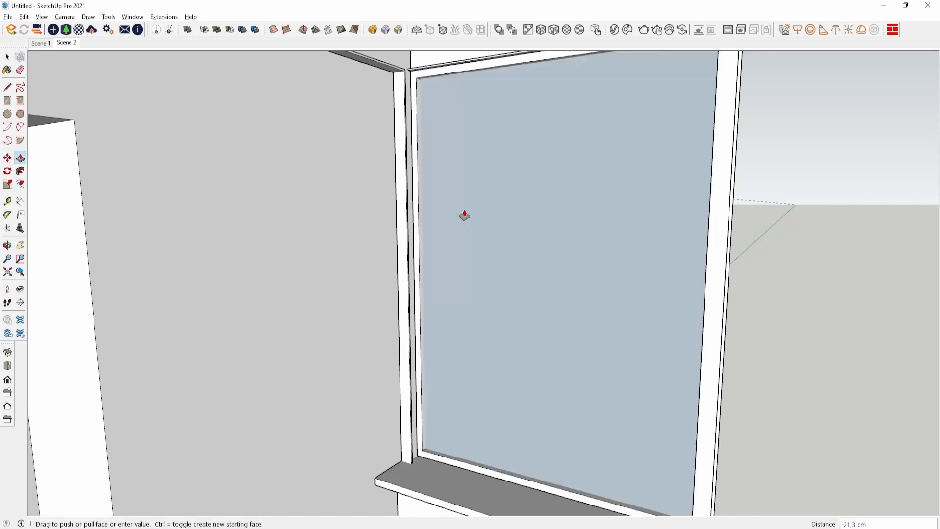
pyautogui.moveTo(464, 214); pyautogui.dragTo(518, 189)
pyautogui.click(518, 189)
# - Select the entire window frame and create a component from it
pyautogui.press('space')
pyautogui.tripleClick(425, 211)
pyautogui.rightClick(427, 212)
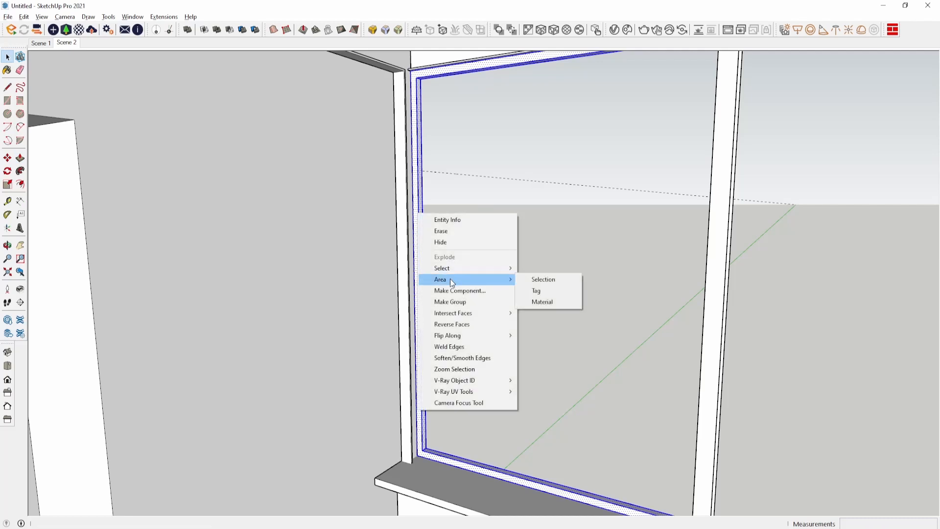
pyautogui.click(457, 286)
pyautogui.click(482, 372)
# - Draw a rectangle between opposite inner corners of the window frame to close its opening with a glass pane face
pyautogui.press('o')
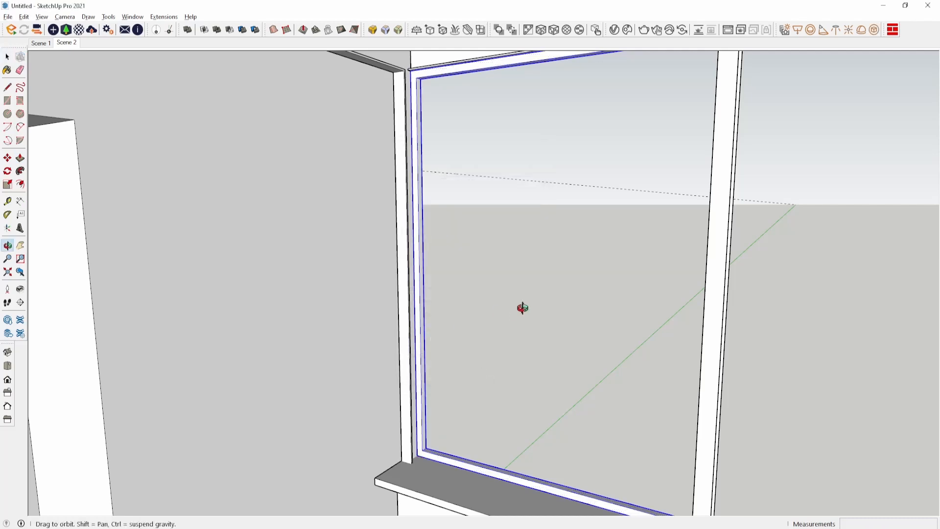
pyautogui.moveTo(520, 307); pyautogui.dragTo(618, 309)
pyautogui.press('r')
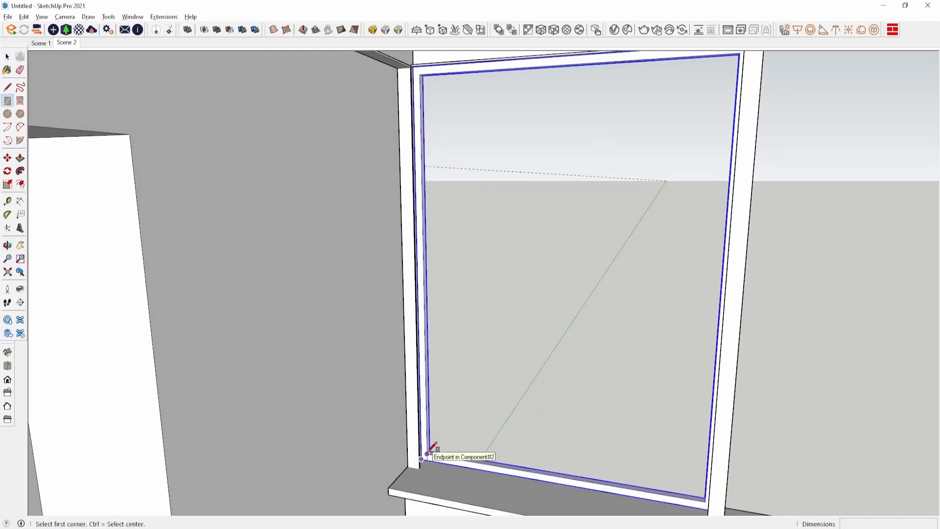
pyautogui.click(429, 451)
pyautogui.click(738, 54)
pyautogui.press('space')
pyautogui.click(529, 172)
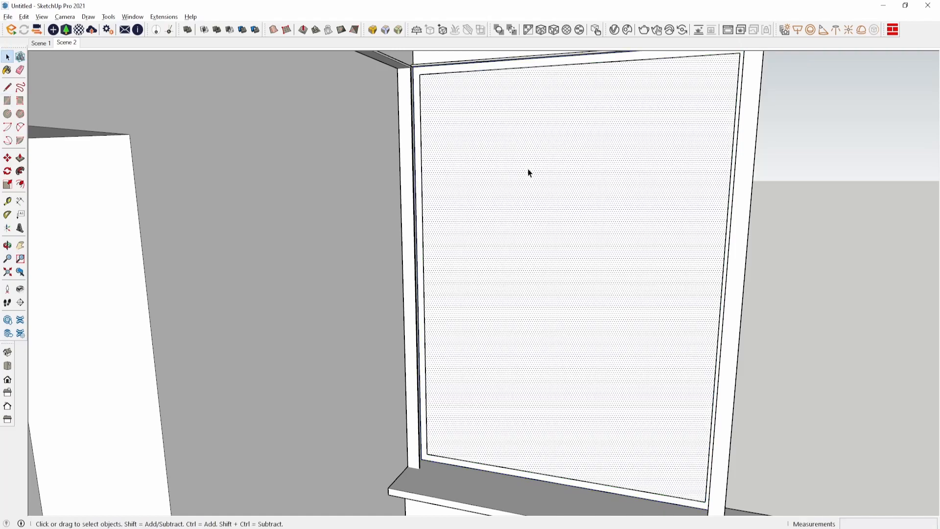
# - Extrude the pane face to a thin thickness and make the pane a group
pyautogui.press('o')
pyautogui.moveTo(508, 192); pyautogui.dragTo(421, 298)
pyautogui.scroll(8, 443, 379)
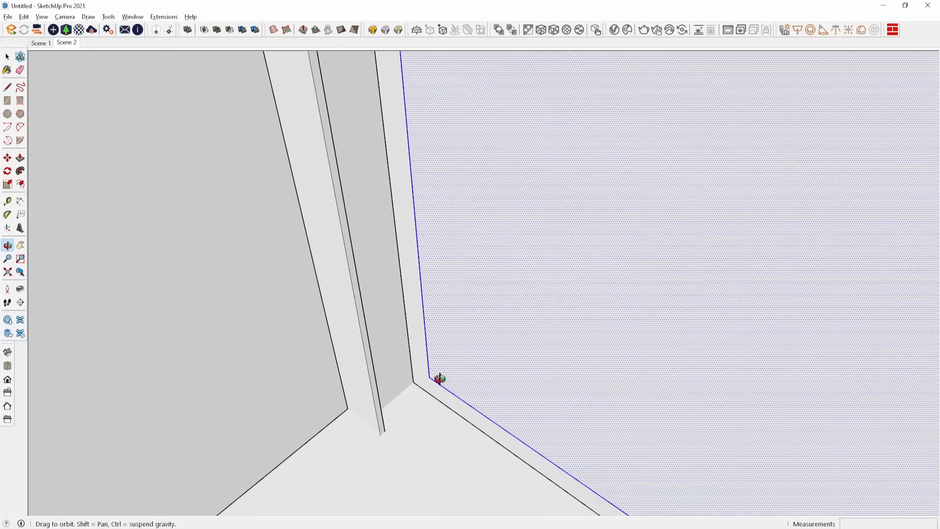
pyautogui.press('p')
pyautogui.click(439, 378)
pyautogui.click(437, 375)
pyautogui.press('space')
pyautogui.click(436, 374)
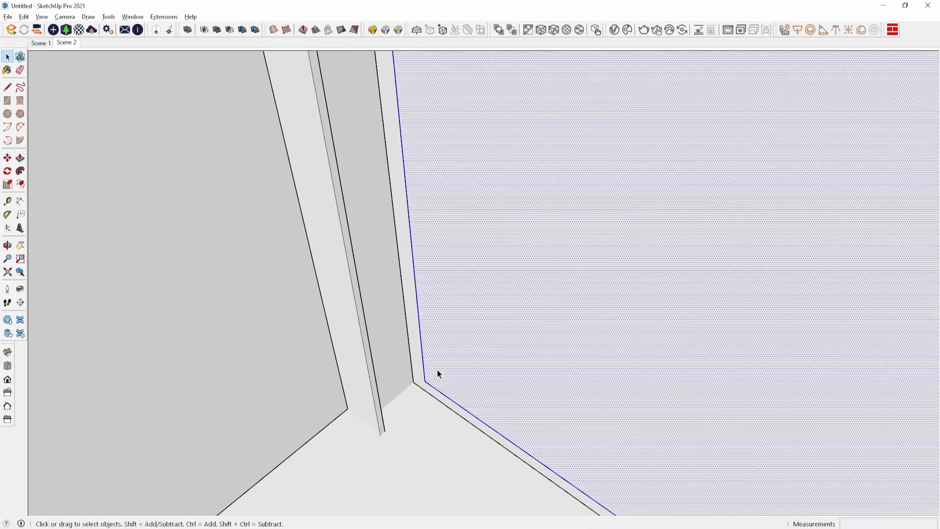
pyautogui.rightClick(437, 370)
pyautogui.click(464, 261)
# - Move the pane about 2,1 cm into the depth of the window frame and group it with the frame
pyautogui.scroll(3, 428, 385)
pyautogui.press('m')
pyautogui.click(420, 375)
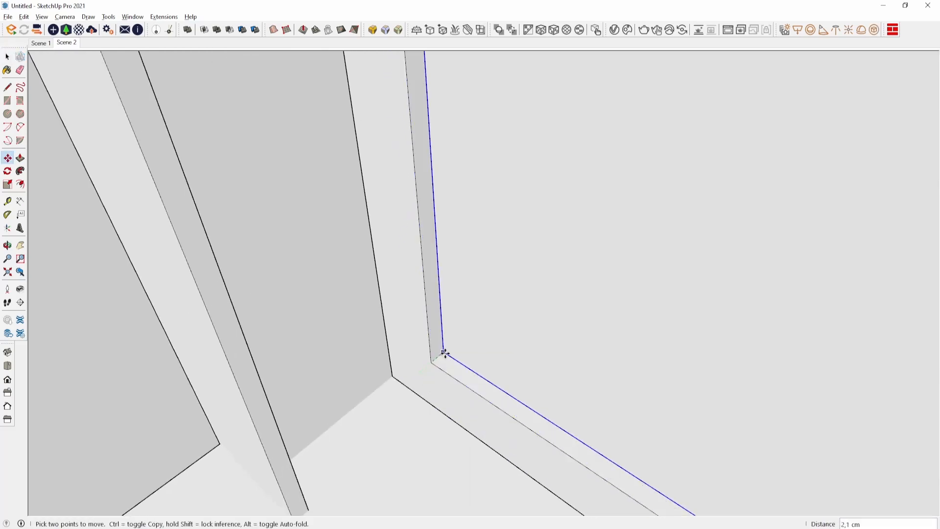
pyautogui.scroll(-3, 434, 365)
pyautogui.click(426, 377)
pyautogui.press('space')
pyautogui.rightClick(421, 350)
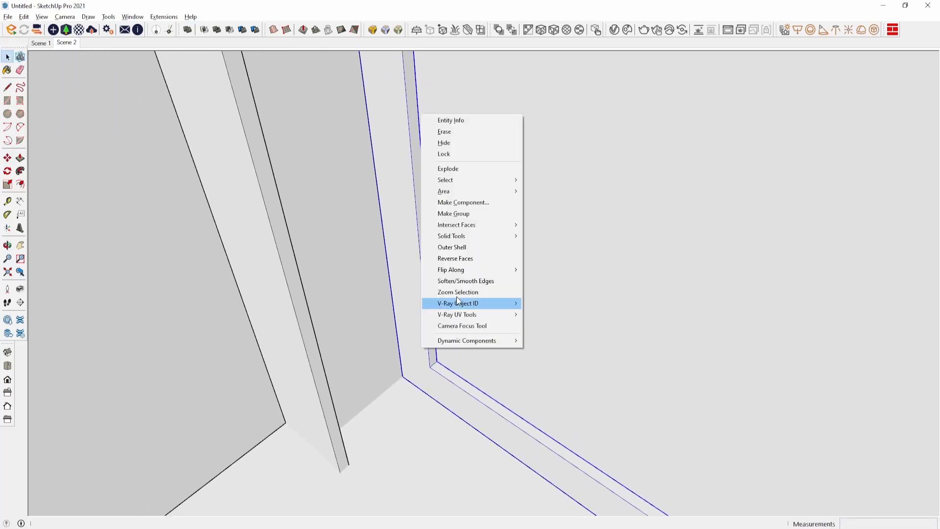
pyautogui.click(454, 214)
# - Copy the glazed window along the sill into the other two bays between the posts
pyautogui.scroll(-2, 316, 240)
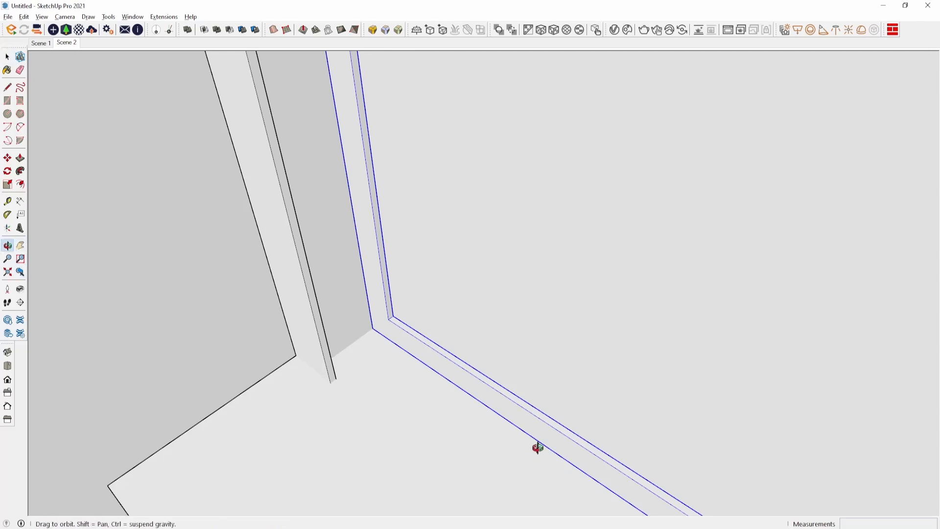
pyautogui.moveTo(538, 447); pyautogui.dragTo(400, 328, button='middle')
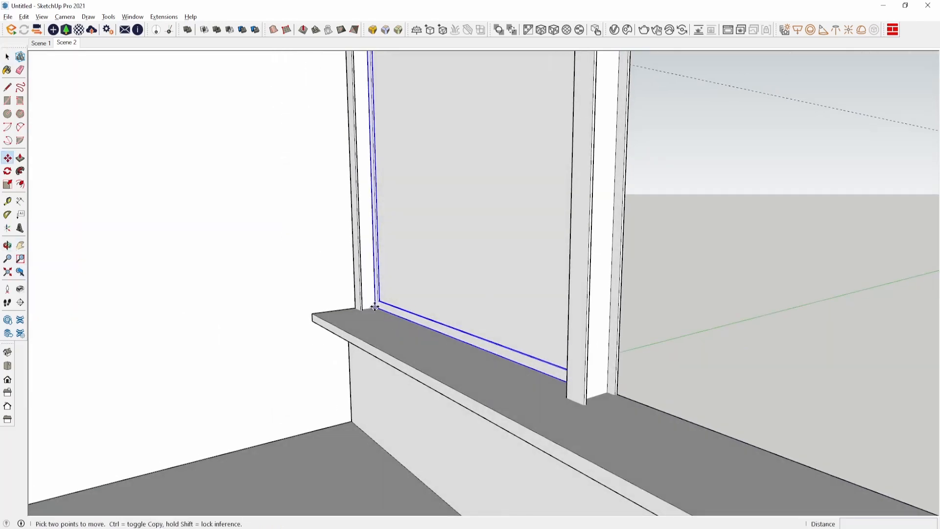
pyautogui.press('ctrl')
pyautogui.click(374, 307)
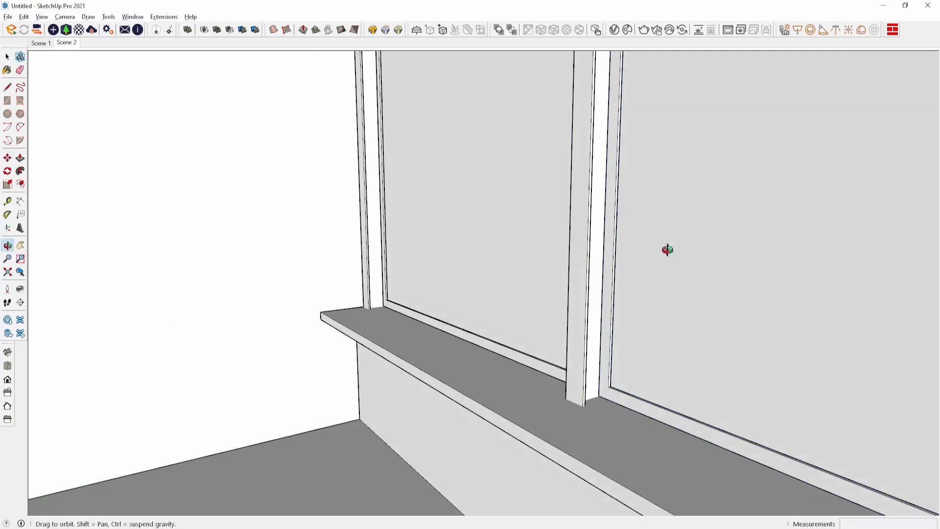
# - Draw a rectangle of about 530,0 by 191,3 cm on top of the roof beams, covering the open steel framing
pyautogui.moveTo(667, 248); pyautogui.dragTo(548, 479, button='middle')
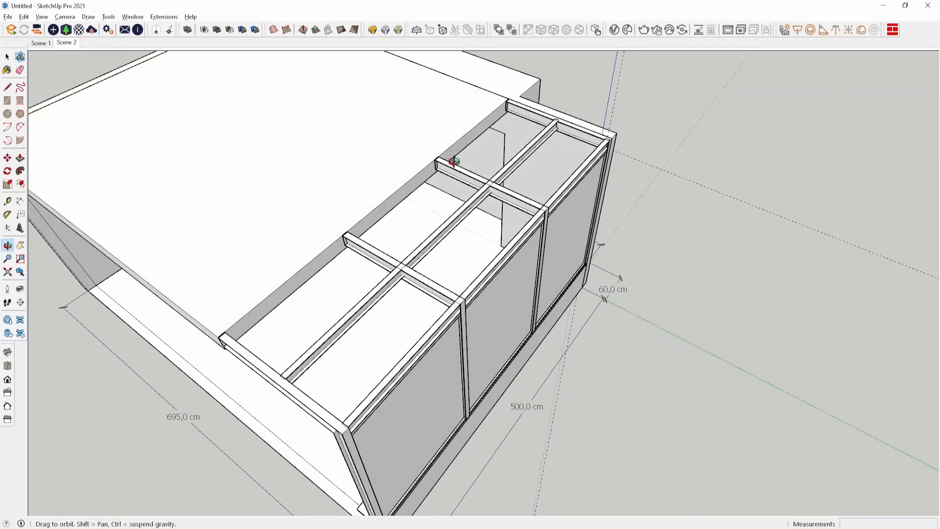
pyautogui.scroll(4, 505, 77)
pyautogui.scroll(-3, 508, 76)
pyautogui.moveTo(508, 76); pyautogui.dragTo(515, 76, button='middle')
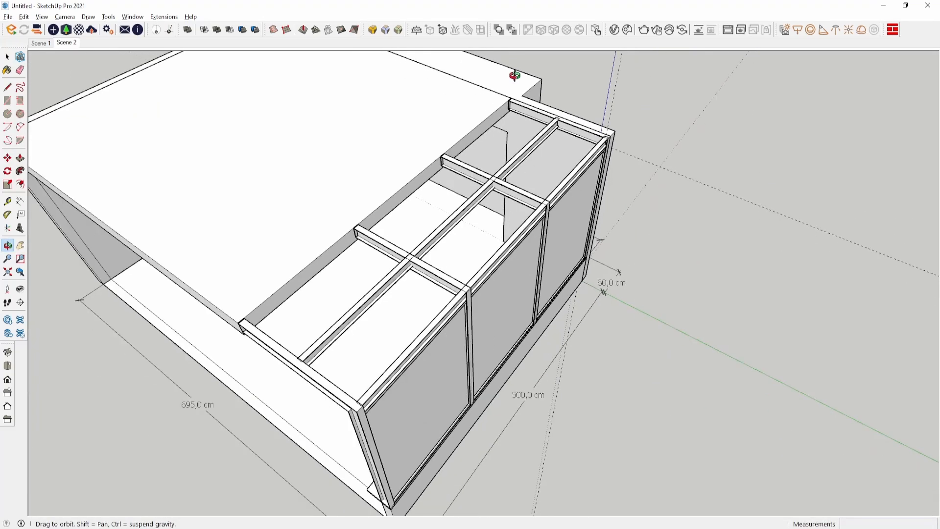
pyautogui.press('r')
pyautogui.click(615, 130)
pyautogui.click(239, 322)
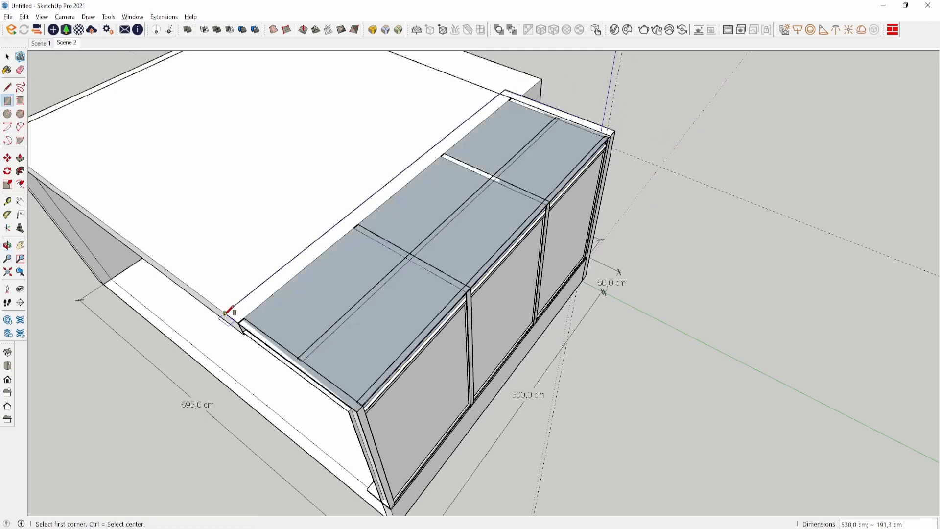
# - Extrude the roof rectangle 1 cm and make the resulting panel a group
pyautogui.press('p')
pyautogui.click(434, 220)
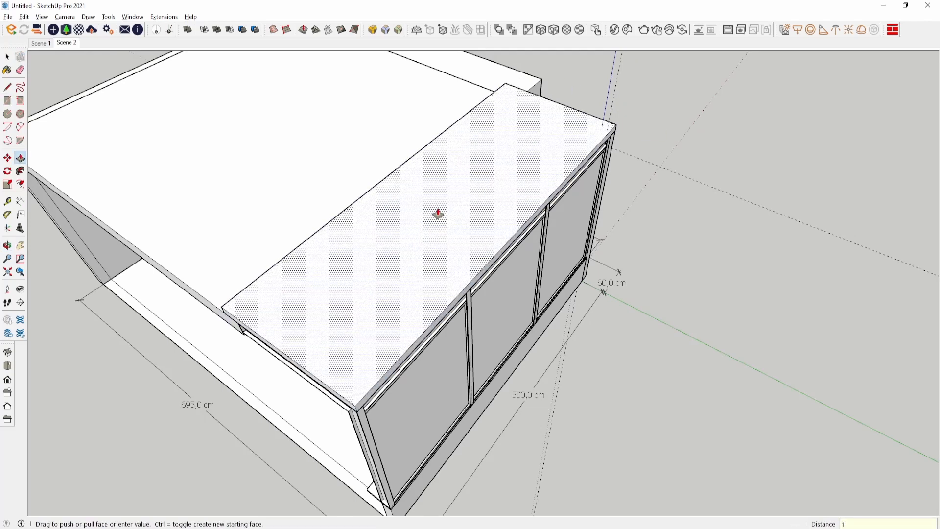
pyautogui.write('1')
pyautogui.press('Return')
pyautogui.press('space')
pyautogui.tripleClick(446, 206)
pyautogui.rightClick(446, 204)
pyautogui.click(489, 292)
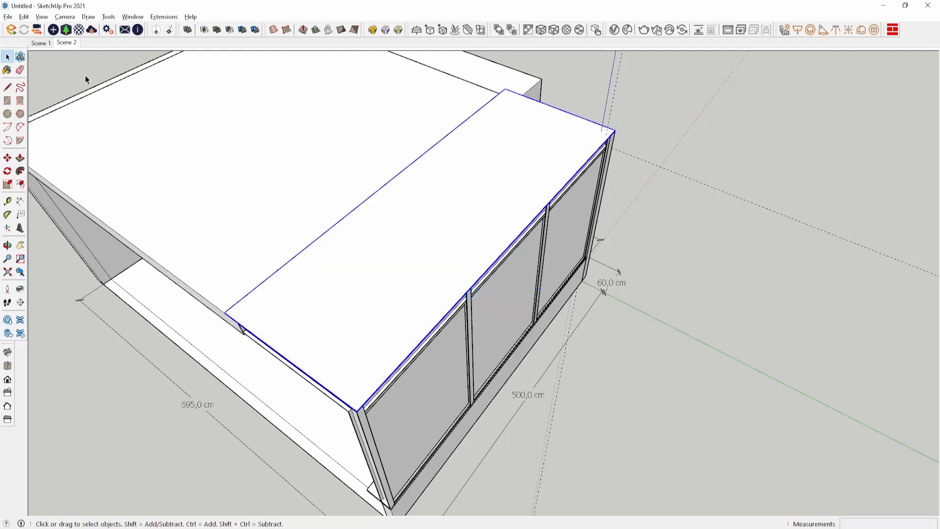
# - Open the main ceiling slab in top view and offset its face 60 cm inward, followed by another 4 cm offset
pyautogui.click(47, 43)
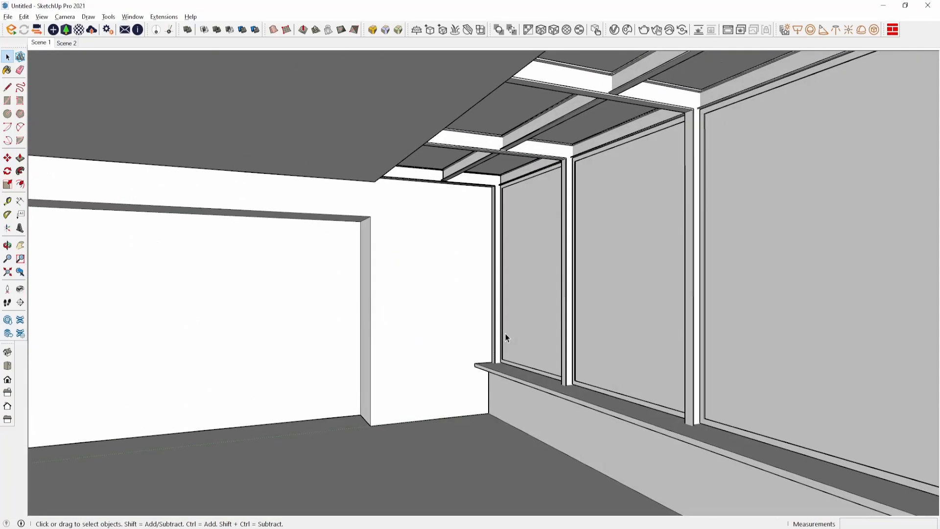
pyautogui.moveTo(541, 336); pyautogui.dragTo(398, 300, button='middle')
pyautogui.click(8, 366)
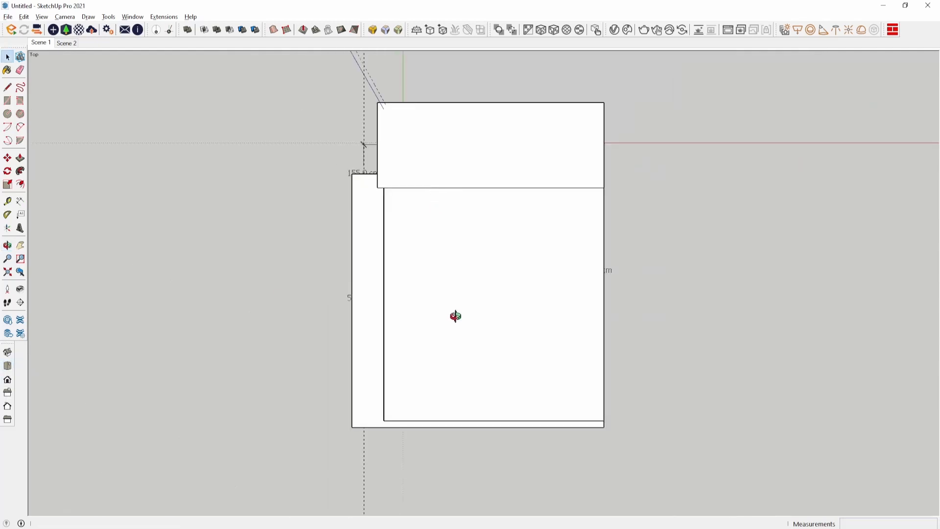
pyautogui.click(460, 322)
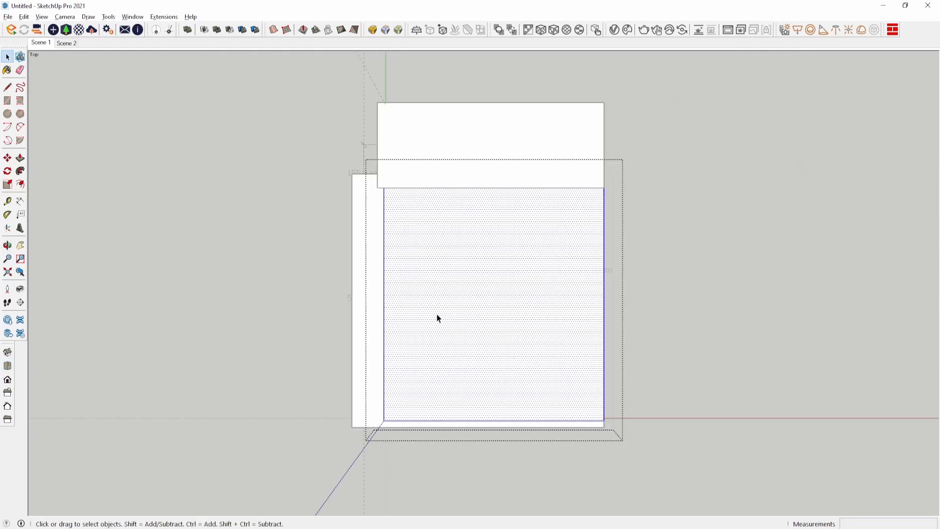
pyautogui.write('60')
pyautogui.press('Return')
pyautogui.click(409, 297)
pyautogui.write('4')
pyautogui.press('Return')
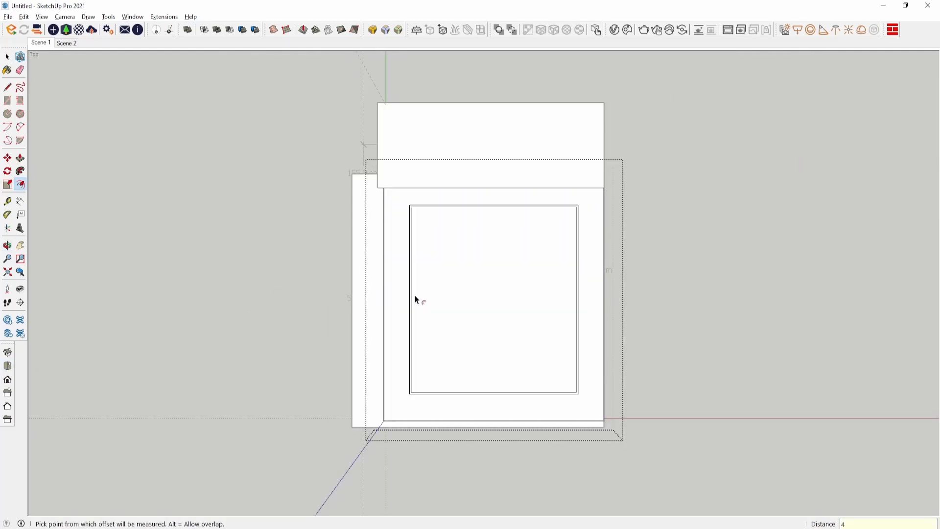
# - Push the narrow strip between the two offset outlines 4 cm into the ceiling slab to form a groove
pyautogui.moveTo(415, 299); pyautogui.dragTo(359, 244, button='middle')
pyautogui.scroll(6, 426, 194)
pyautogui.moveTo(600, 202); pyautogui.dragTo(461, 183, button='middle')
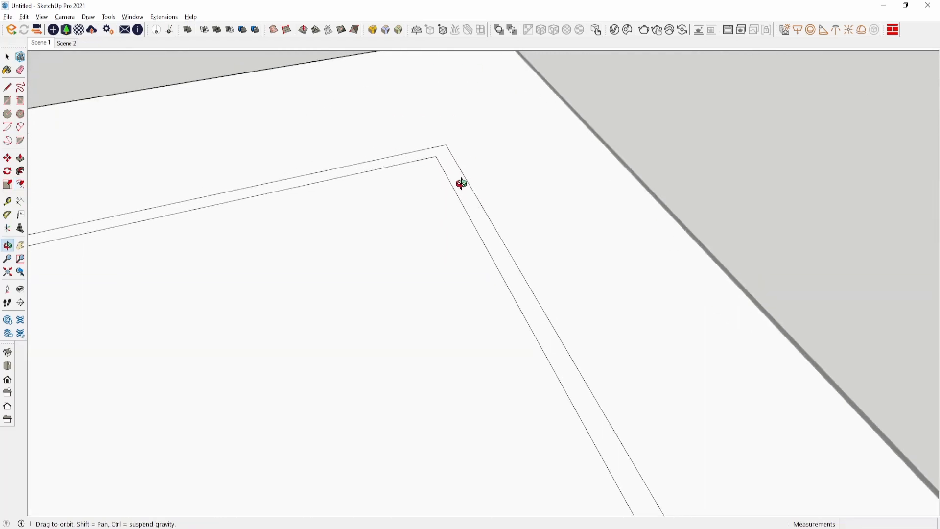
pyautogui.press('p')
pyautogui.click(454, 174)
pyautogui.write('-4')
pyautogui.press('Return')
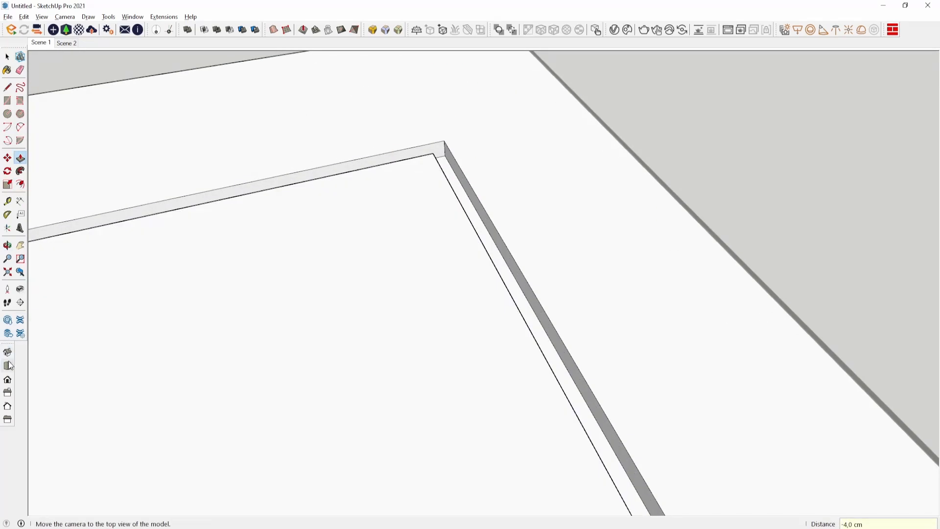
# - Select only the ceiling groove, excluding the inner panel, and paint it with the dark Color M08
pyautogui.click(9, 365)
pyautogui.scroll(3, 444, 351)
pyautogui.press('space')
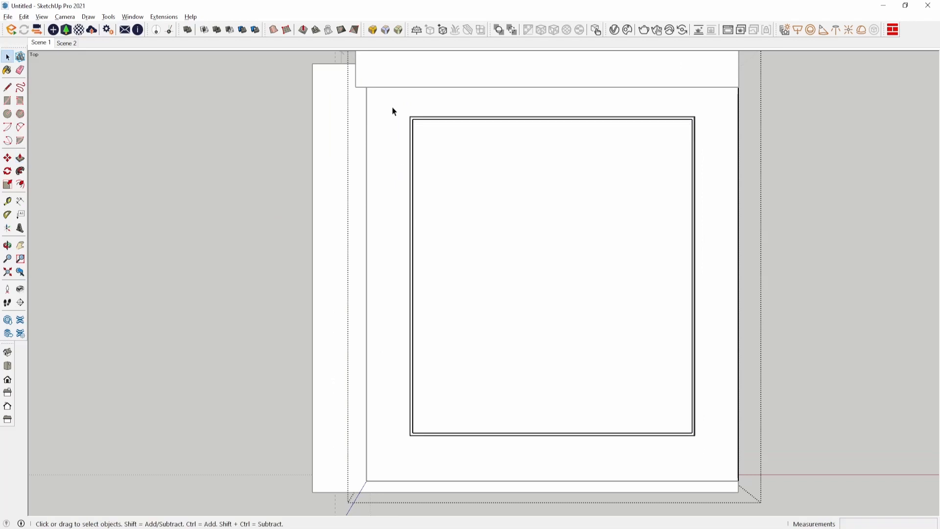
pyautogui.moveTo(395, 112); pyautogui.dragTo(706, 448)
pyautogui.keyDown('shift'); pyautogui.click(582, 330); pyautogui.keyUp('shift')
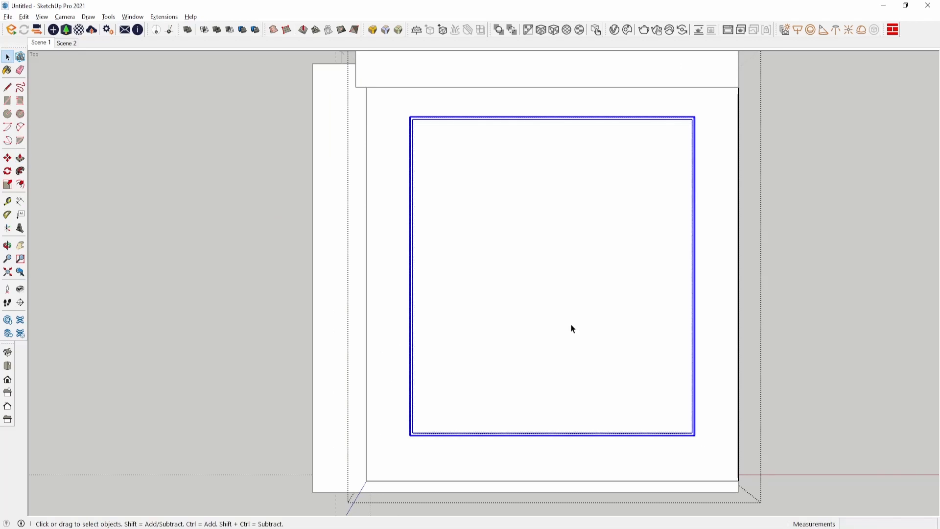
pyautogui.press('b')
pyautogui.scroll(-10, 904, 328)
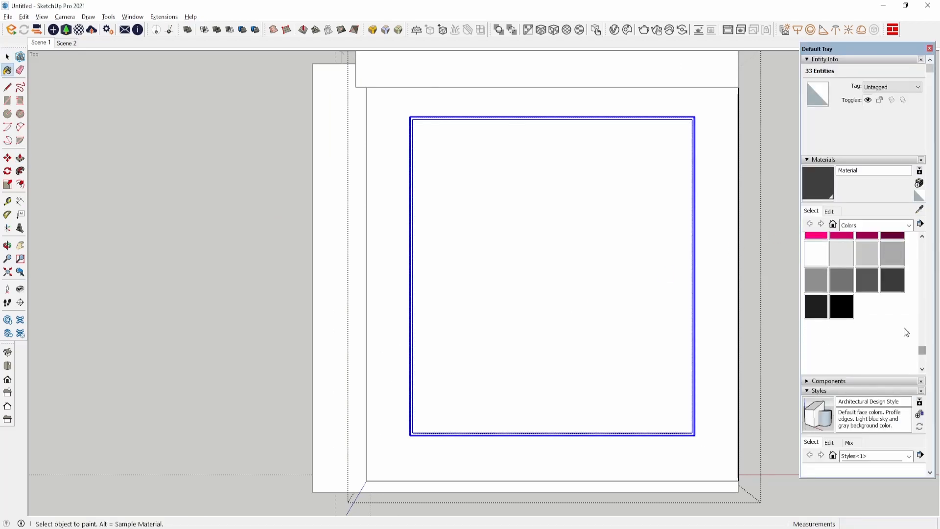
pyautogui.click(815, 306)
pyautogui.scroll(4, 698, 265)
pyautogui.click(689, 264)
pyautogui.scroll(-5, 630, 295)
pyautogui.press('space')
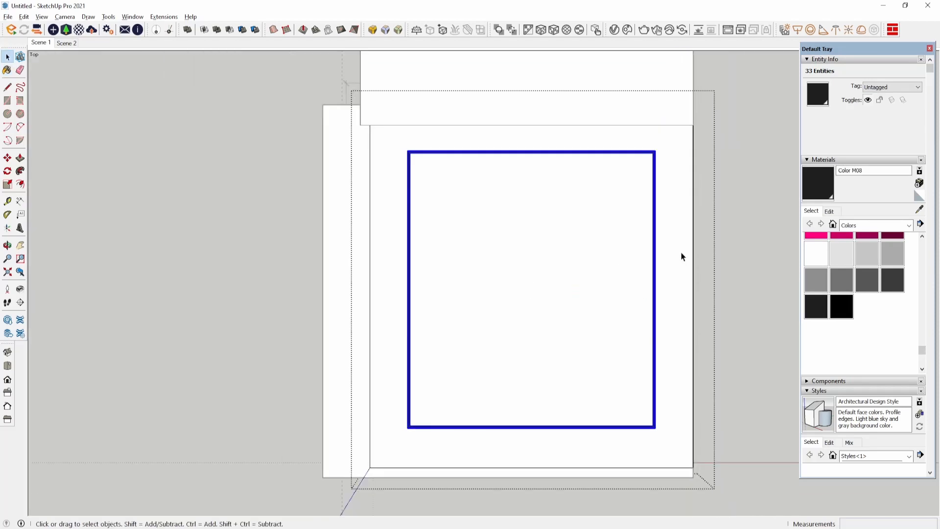
pyautogui.press('Escape')
# - From Scene 1, flip the ceiling slab vertically so its groove faces down into the room
pyautogui.click(41, 43)
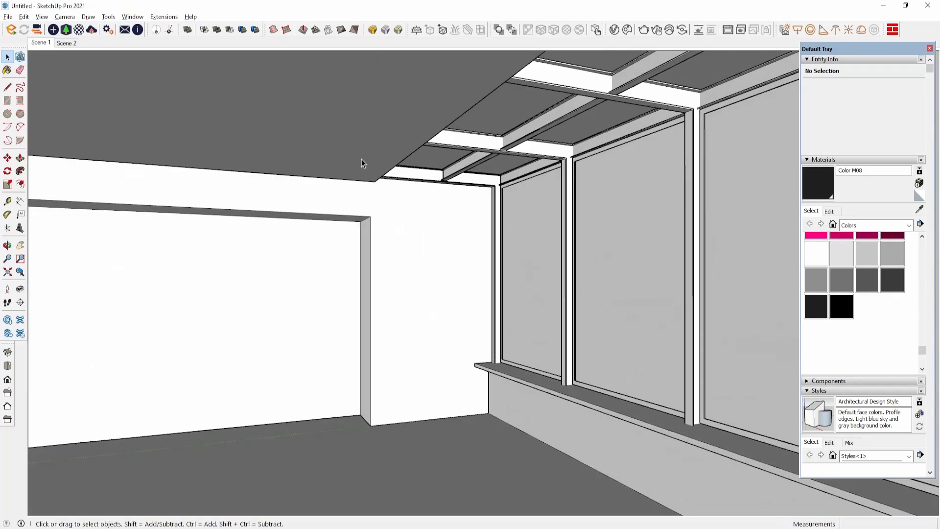
pyautogui.rightClick(360, 131)
pyautogui.moveTo(414, 290)
pyautogui.click(487, 309)
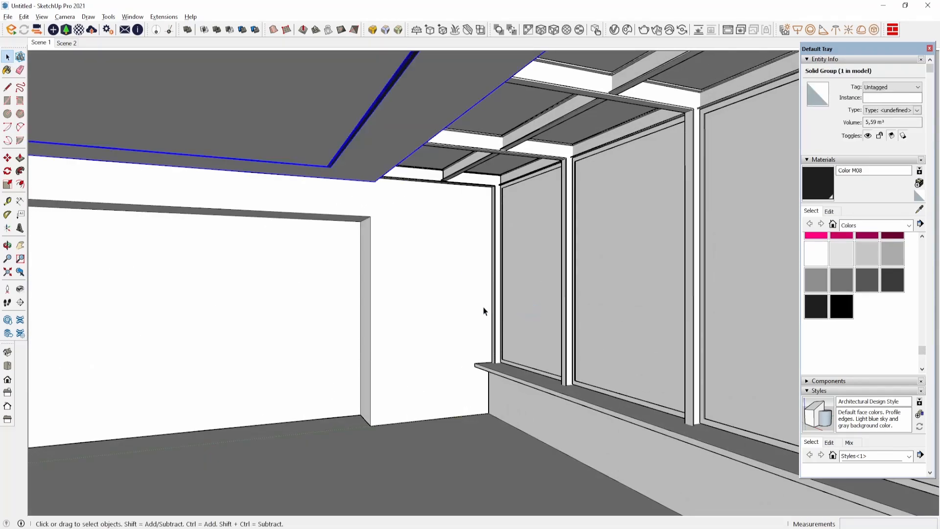
# - Add the Glass Tempered material from the Glass category of the V-Ray library to the scene materials
pyautogui.click(613, 33)
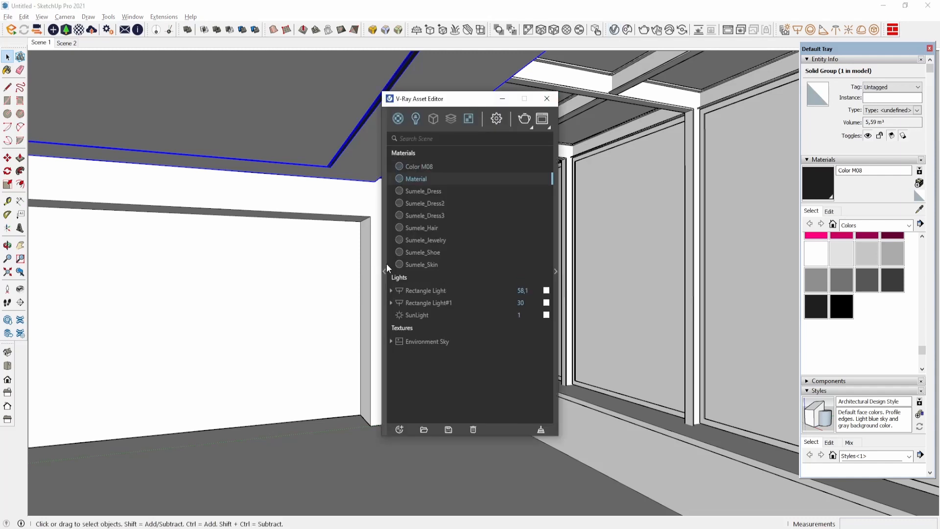
pyautogui.click(214, 224)
pyautogui.scroll(-5, 331, 259)
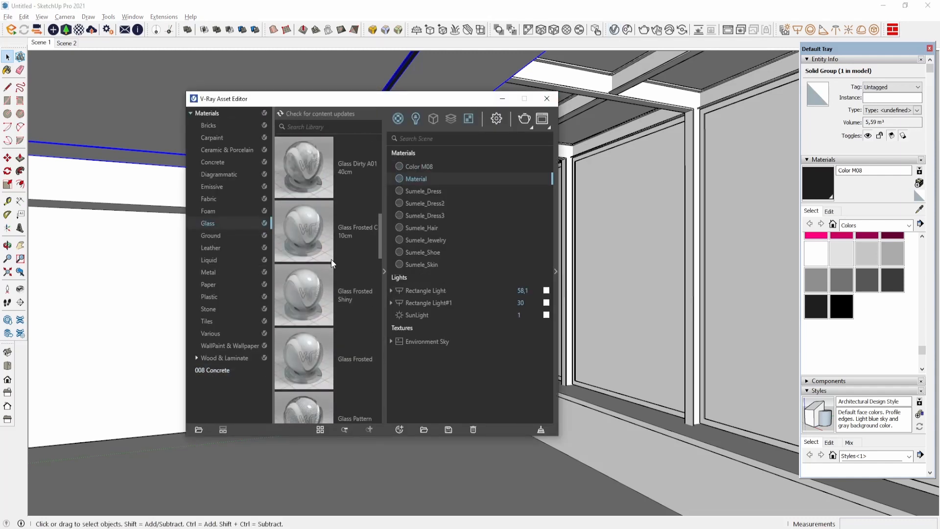
pyautogui.moveTo(332, 260); pyautogui.dragTo(434, 348)
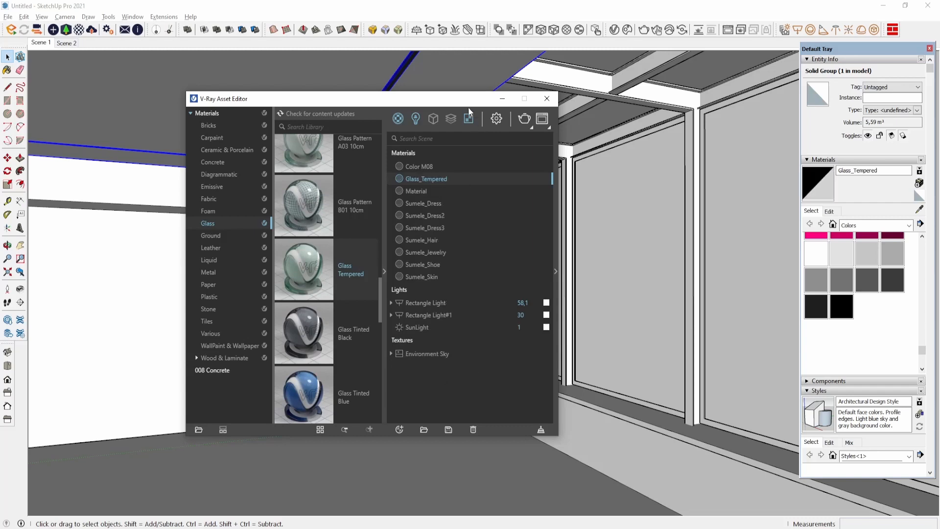
# - Select the roof panel above the steel beams and apply the Glass_Tempered material to it
pyautogui.moveTo(468, 108); pyautogui.dragTo(320, 129)
pyautogui.doubleClick(510, 111)
pyautogui.tripleClick(510, 110)
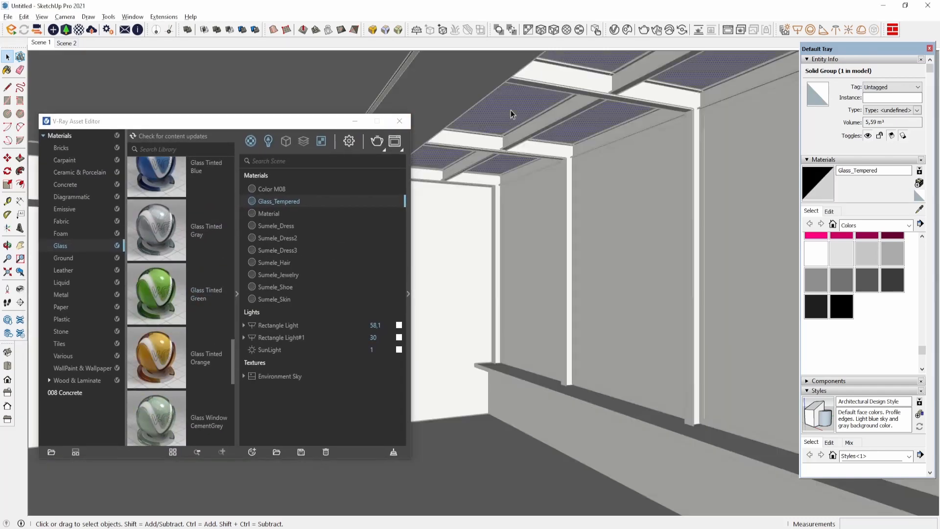
pyautogui.rightClick(320, 200)
pyautogui.click(365, 220)
# - Apply the Glass_Tempered material to the glass panes of all three side windows
pyautogui.click(604, 224)
pyautogui.rightClick(310, 200)
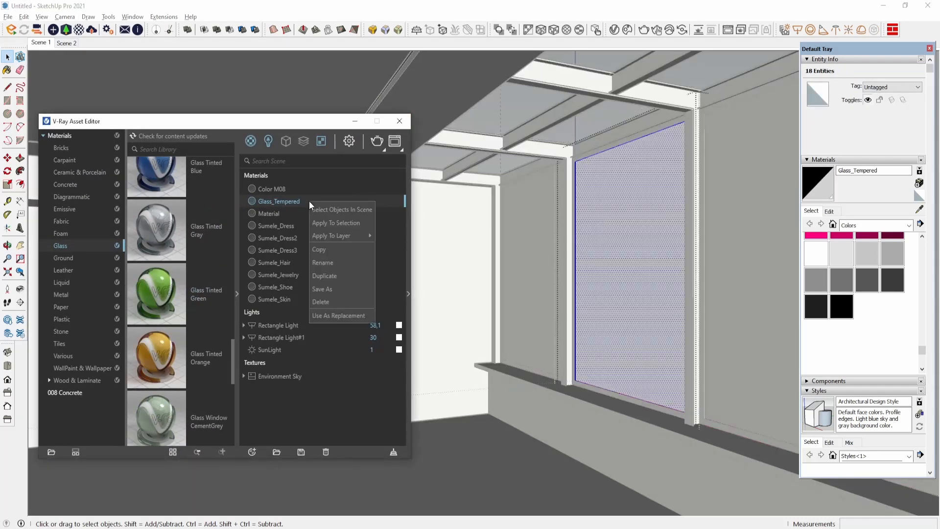
pyautogui.click(362, 208)
pyautogui.click(530, 228)
pyautogui.rightClick(315, 201)
pyautogui.click(360, 222)
pyautogui.click(730, 222)
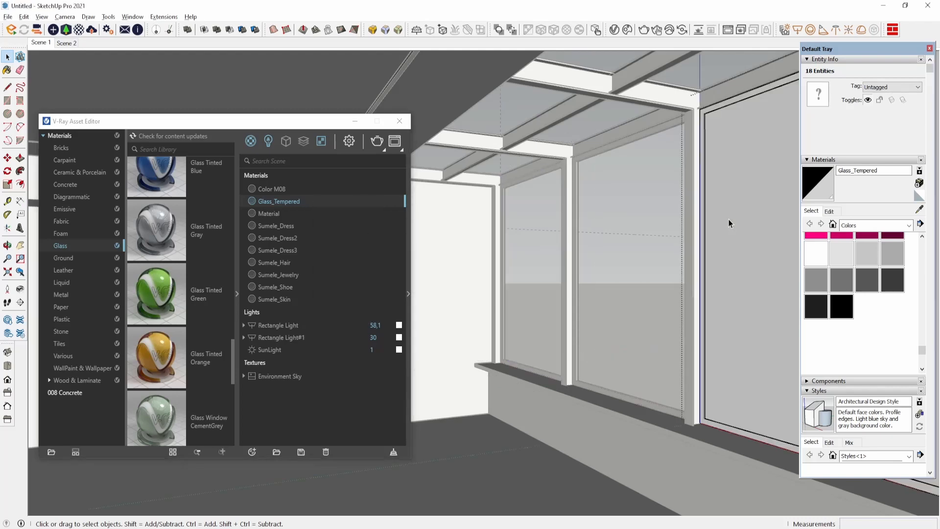
pyautogui.tripleClick(730, 222)
pyautogui.click(823, 187)
pyautogui.click(754, 215)
# - Add the Concrete Reflective B01 2m and Concrete Flooring I01 2m materials from the V-Ray library's Concrete category to the scene
pyautogui.moveTo(387, 121); pyautogui.dragTo(459, 121)
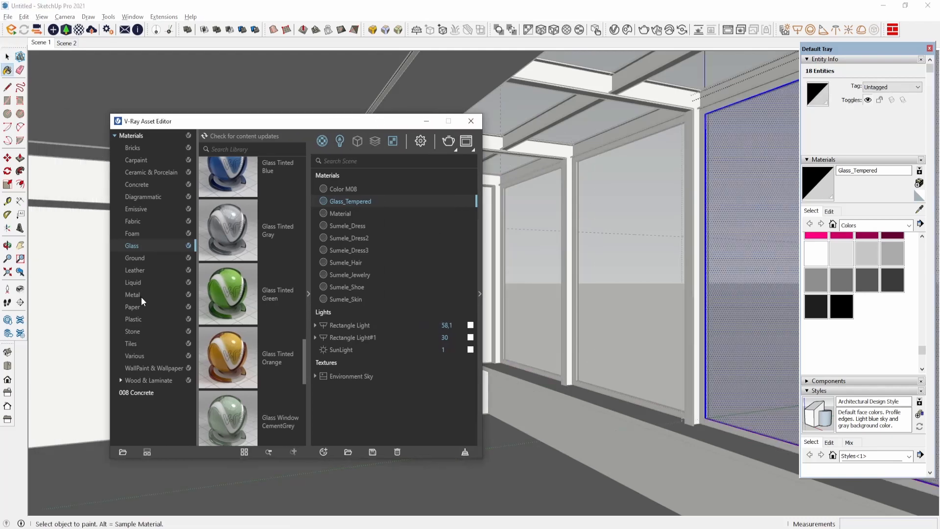
pyautogui.click(142, 186)
pyautogui.scroll(-5, 235, 311)
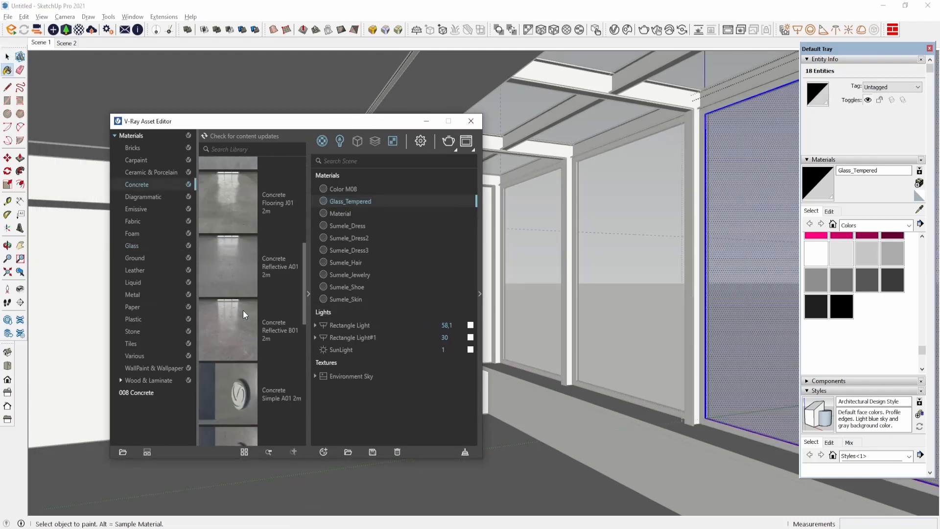
pyautogui.moveTo(232, 327); pyautogui.dragTo(382, 385)
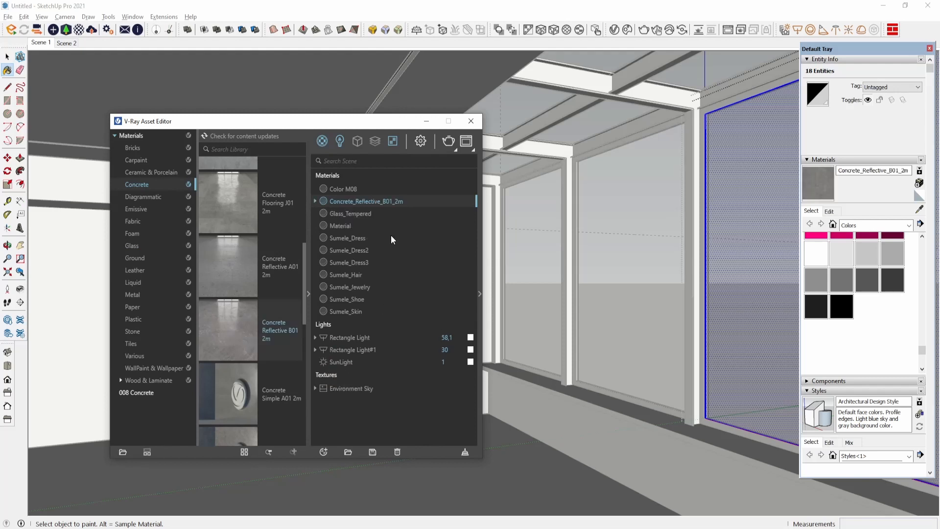
pyautogui.scroll(2, 240, 266)
pyautogui.moveTo(233, 290); pyautogui.dragTo(377, 244)
pyautogui.moveTo(232, 249); pyautogui.dragTo(381, 247)
pyautogui.scroll(-5, 533, 469)
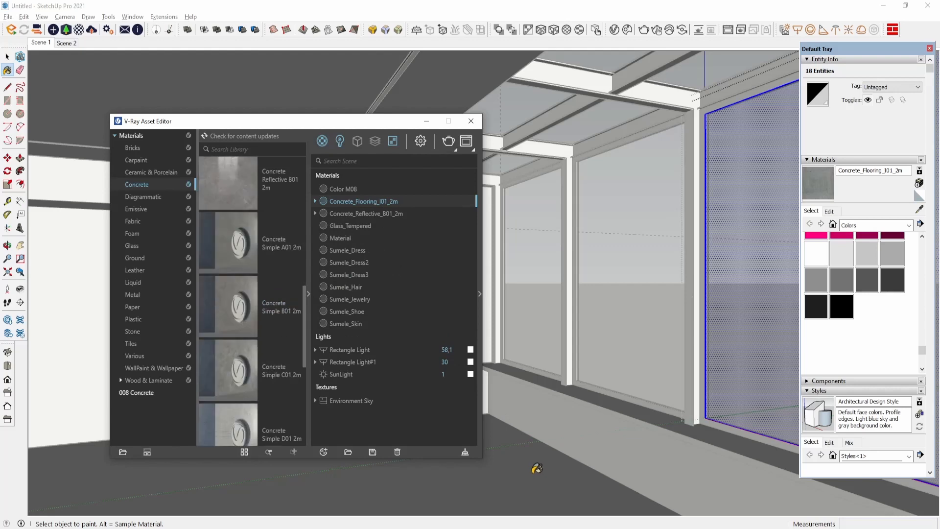
# - Select the connected floor and low window wall faces and apply Concrete_Flooring_I01_2m to them
pyautogui.press('space')
pyautogui.click(532, 474)
pyautogui.doubleClick(533, 473)
pyautogui.tripleClick(531, 468)
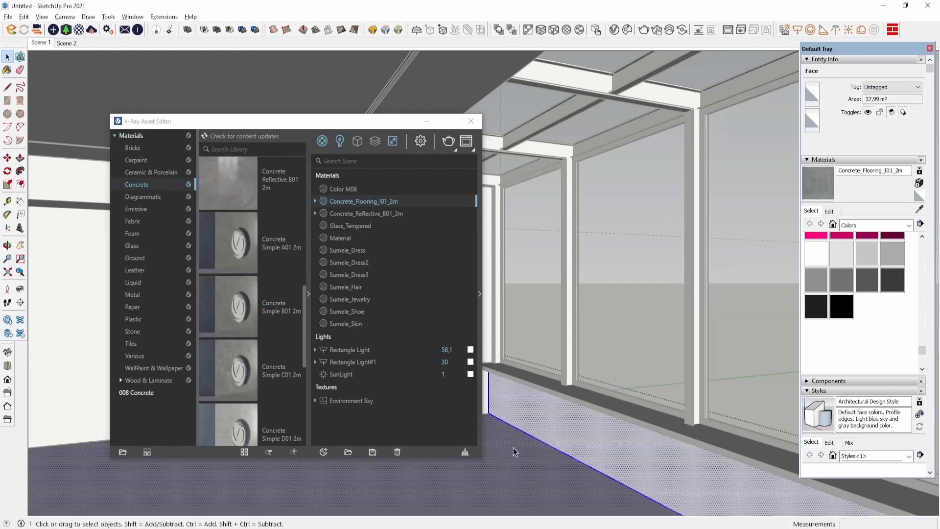
pyautogui.rightClick(376, 201)
pyautogui.click(396, 222)
# - Select all connected geometry of the recessed back wall and apply Concrete_Flooring_I01_2m to it
pyautogui.moveTo(354, 122); pyautogui.dragTo(244, 226)
pyautogui.tripleClick(416, 225)
pyautogui.rightClick(288, 304)
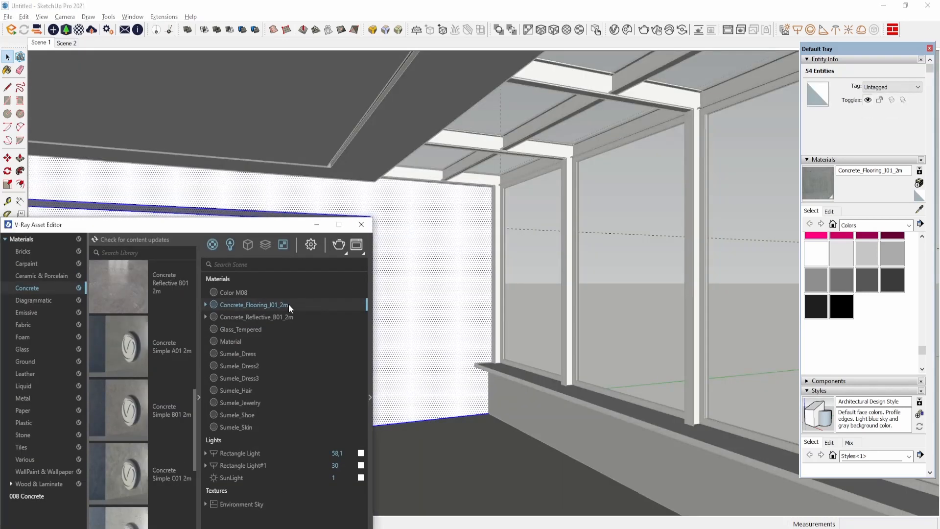
pyautogui.click(309, 325)
# - Apply Concrete_Flooring_I01_2m to three faces of the ceiling slab, then close the asset editor and return to Scene 1
pyautogui.click(378, 143)
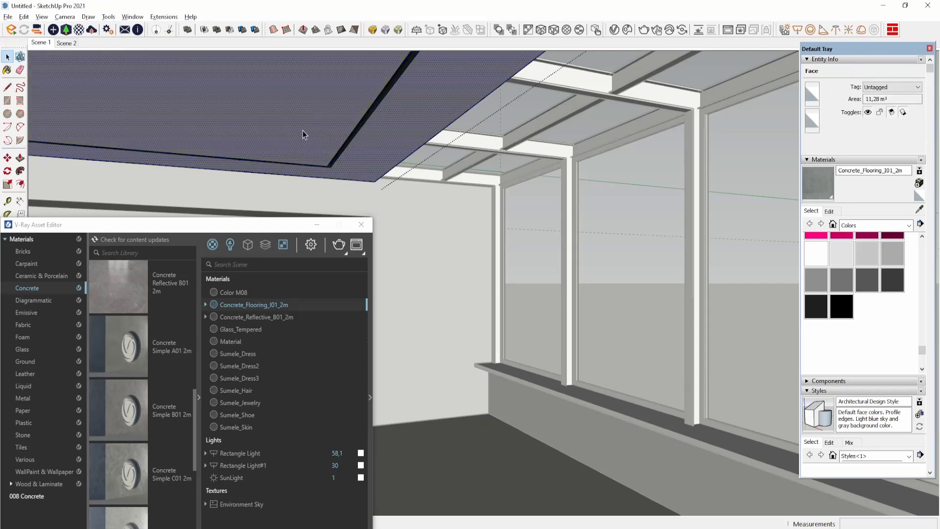
pyautogui.moveTo(303, 131); pyautogui.dragTo(335, 133, button='middle')
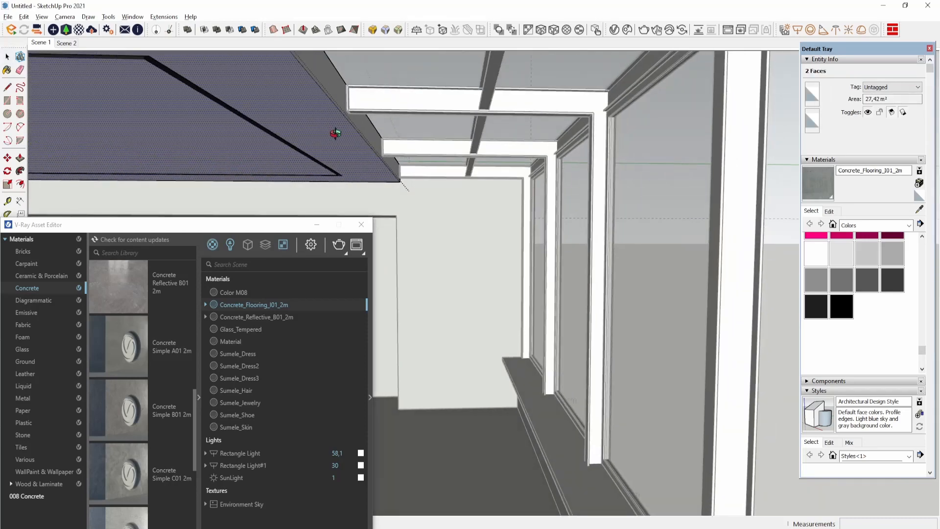
pyautogui.keyDown('shift'); pyautogui.click(362, 124); pyautogui.keyUp('shift')
pyautogui.rightClick(265, 305)
pyautogui.click(286, 324)
pyautogui.click(361, 224)
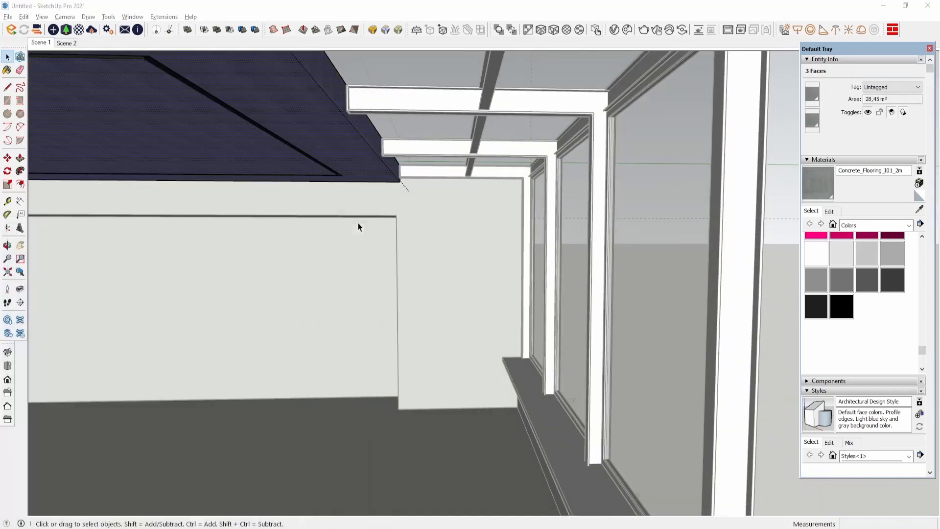
pyautogui.click(44, 44)
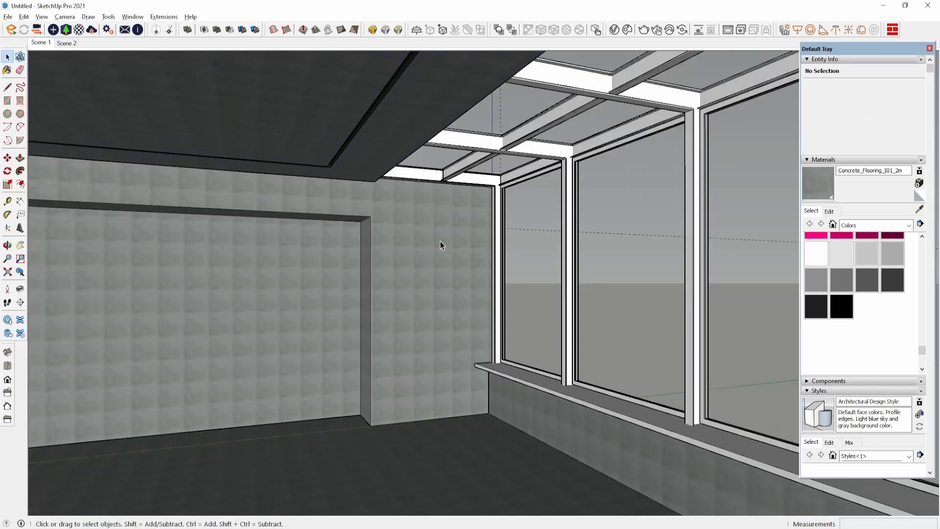
# - Enlarge the Concrete_Flooring_I01_2m texture to 165,4 cm by 165,4 cm
pyautogui.click(829, 211)
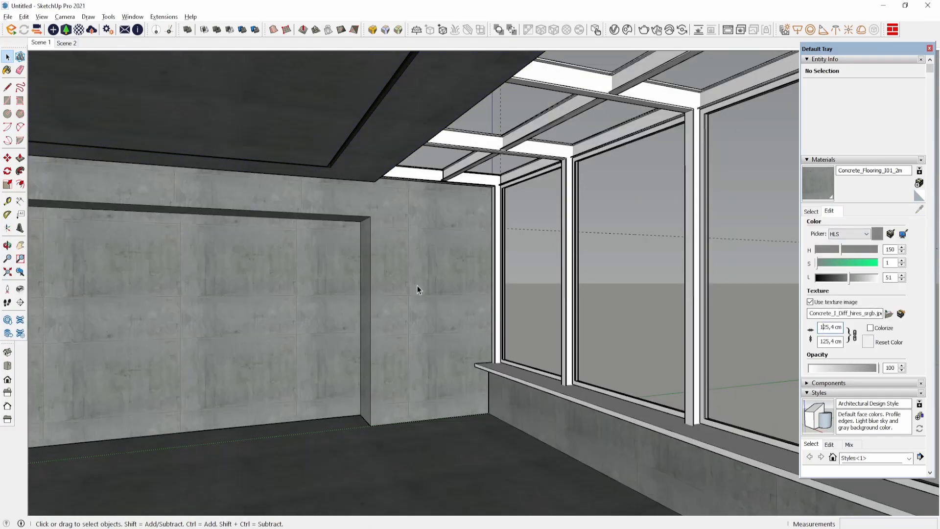
pyautogui.scroll(3, 417, 286)
pyautogui.scroll(-2, 419, 284)
pyautogui.scroll(2, 418, 284)
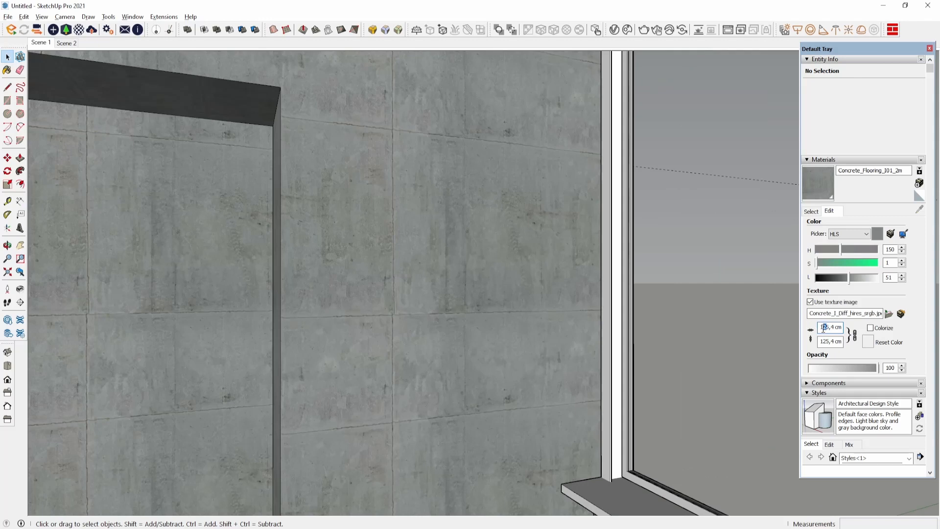
pyautogui.write('6')
pyautogui.click(462, 295)
pyautogui.scroll(-5, 463, 294)
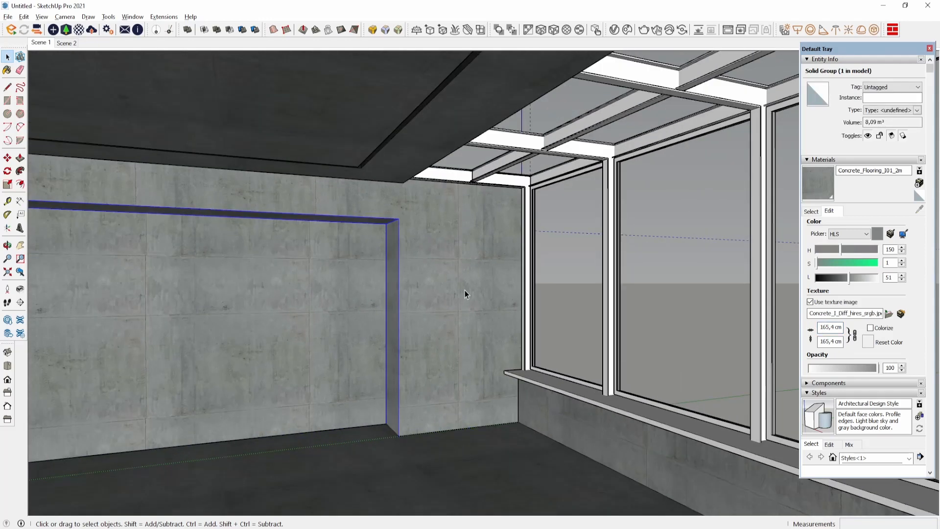
# - Browse the Metal category of the V-Ray library and add the Iron Dirty 20cm material to the scene
pyautogui.click(618, 32)
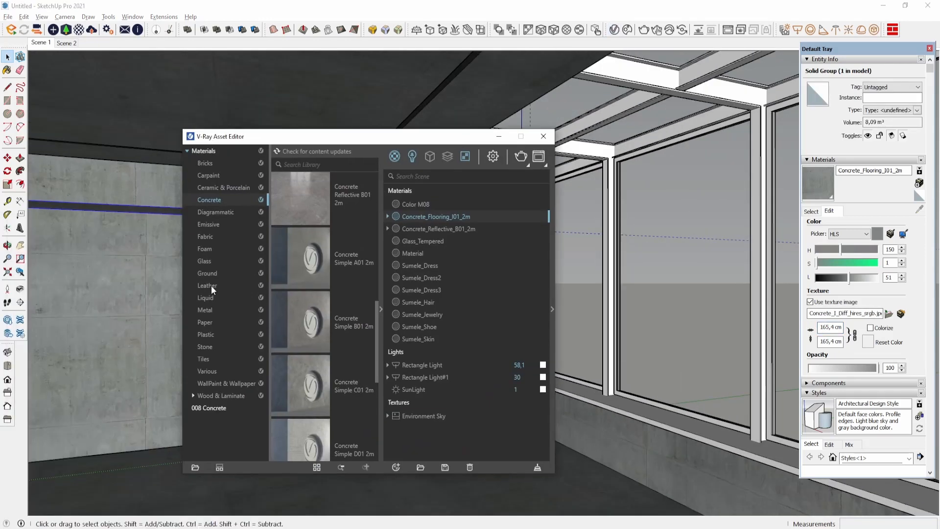
pyautogui.click(204, 310)
pyautogui.scroll(-2, 318, 322)
pyautogui.scroll(-10, 318, 324)
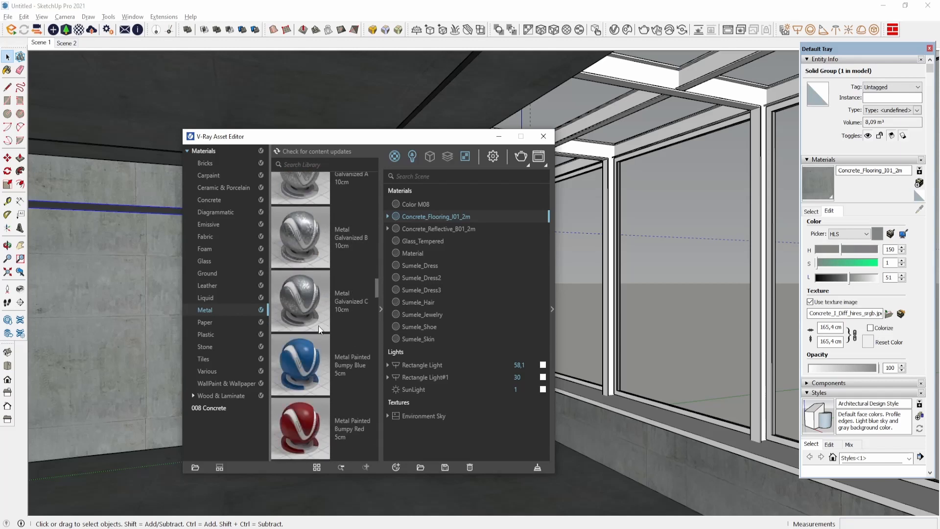
pyautogui.scroll(-10, 319, 327)
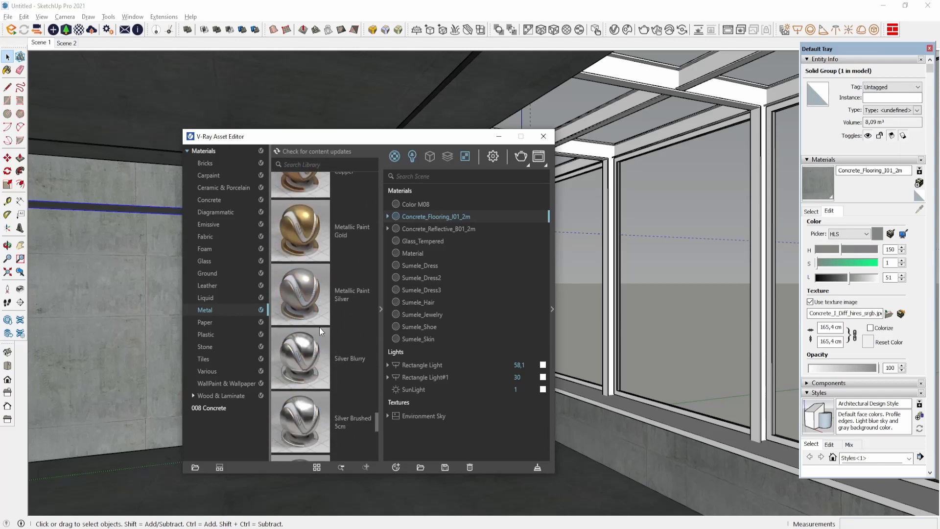
pyautogui.scroll(-10, 320, 328)
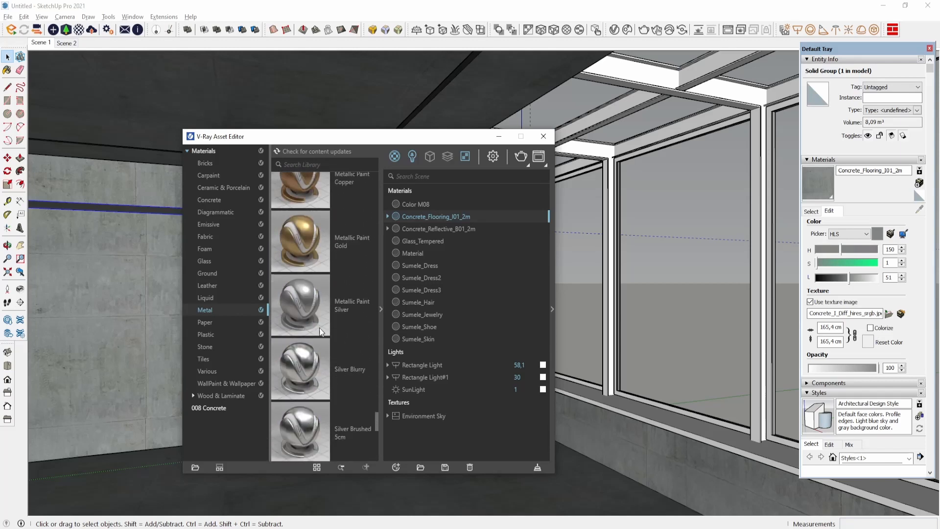
pyautogui.scroll(-10, 319, 327)
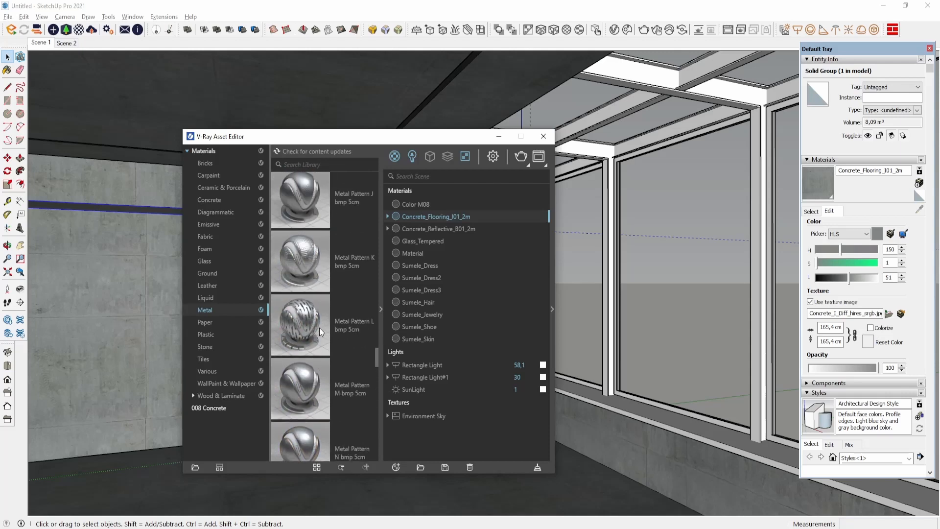
pyautogui.scroll(3, 320, 328)
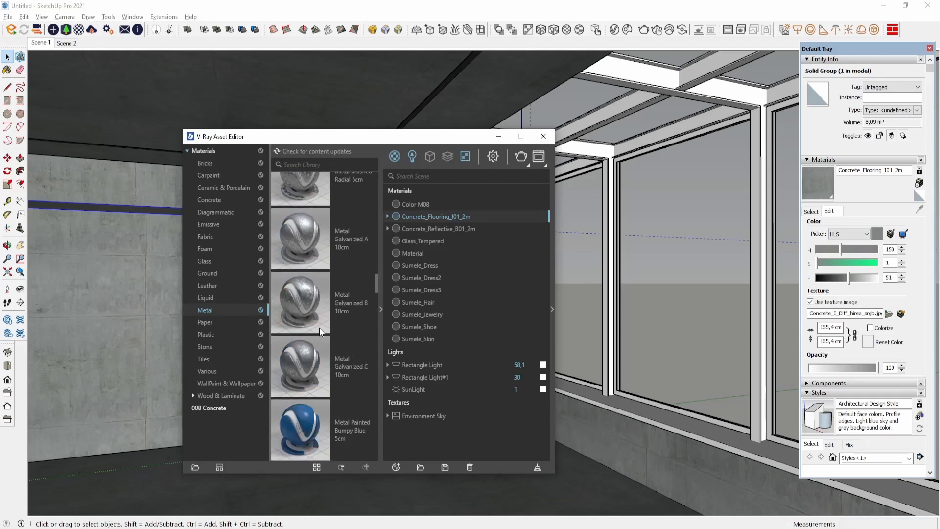
pyautogui.scroll(5, 319, 327)
pyautogui.moveTo(319, 327); pyautogui.dragTo(465, 260)
# - Select everything inside the steel frame at the back wall and apply Iron_Dirty_20cm to it
pyautogui.moveTo(439, 141); pyautogui.dragTo(262, 130)
pyautogui.doubleClick(516, 181)
pyautogui.hotkey('ctrl', 'a')
pyautogui.rightClick(280, 243)
pyautogui.click(300, 263)
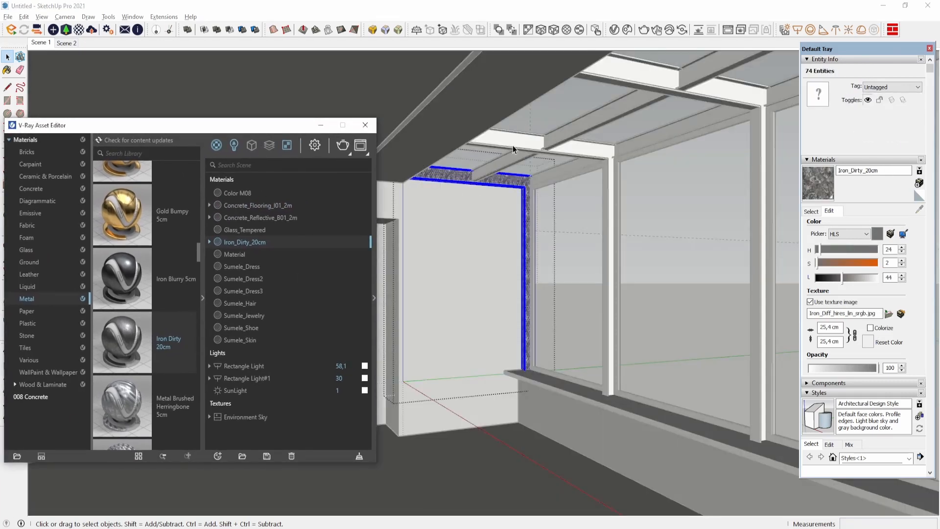
# - Enlarge the Iron_Dirty_20cm texture to 125,4 cm by 125,4 cm
pyautogui.scroll(3, 458, 183)
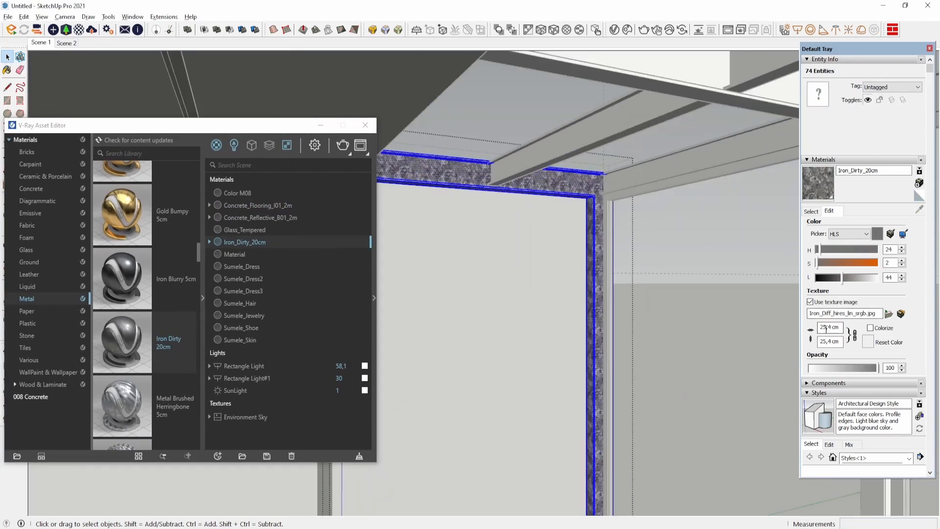
pyautogui.write('7')
pyautogui.press('Return')
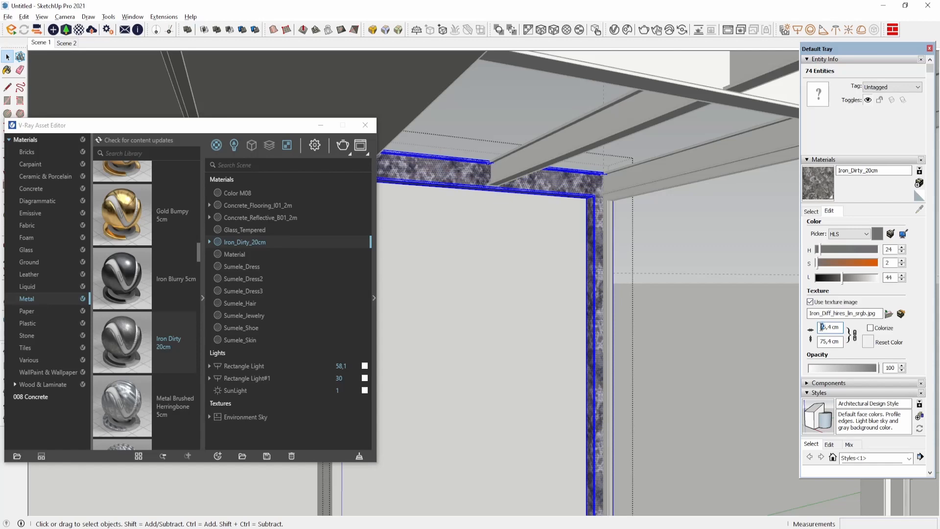
pyautogui.write('12')
pyautogui.press('Return')
# - Close the asset editor and paint the two middle steel frames with Iron_Dirty_20cm, selecting each frame's connected geometry first
pyautogui.click(365, 126)
pyautogui.scroll(-5, 471, 181)
pyautogui.tripleClick(493, 139)
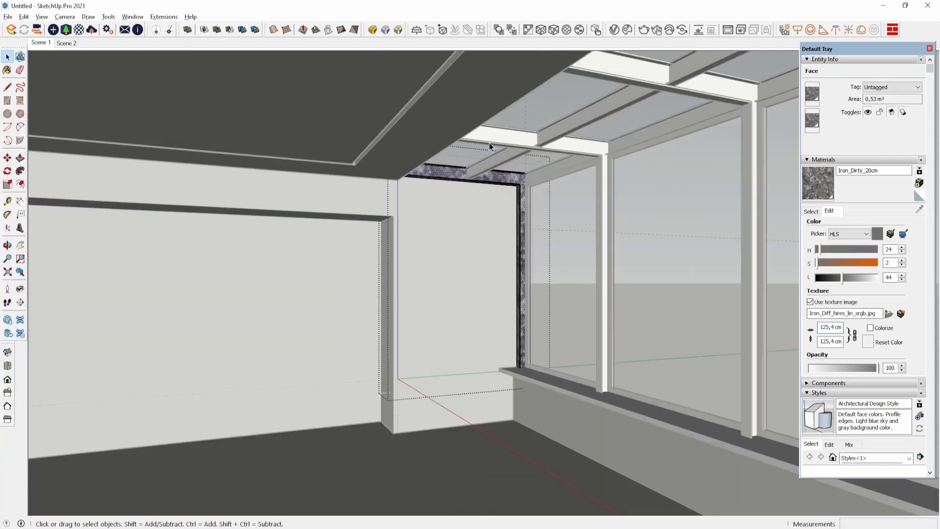
pyautogui.press('b')
pyautogui.click(604, 168)
pyautogui.scroll(-3, 589, 165)
pyautogui.press('space')
pyautogui.tripleClick(662, 127)
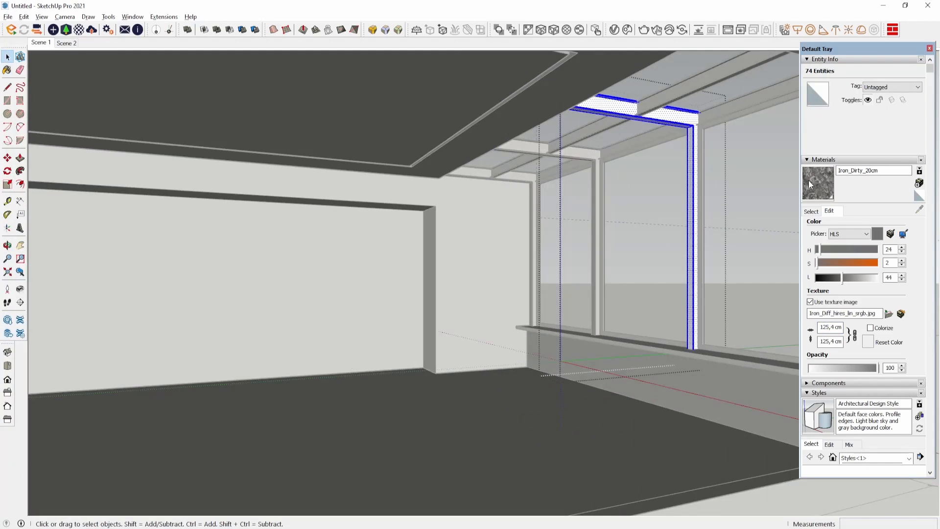
pyautogui.press('b')
pyautogui.click(693, 131)
# - Paint the steel frame at the open front end of the room with Iron_Dirty_20cm and leave its group
pyautogui.keyDown('shift'); pyautogui.moveTo(705, 137); pyautogui.dragTo(540, 154, button='middle'); pyautogui.keyUp('shift')
pyautogui.press('space')
pyautogui.tripleClick(645, 155)
pyautogui.press('b')
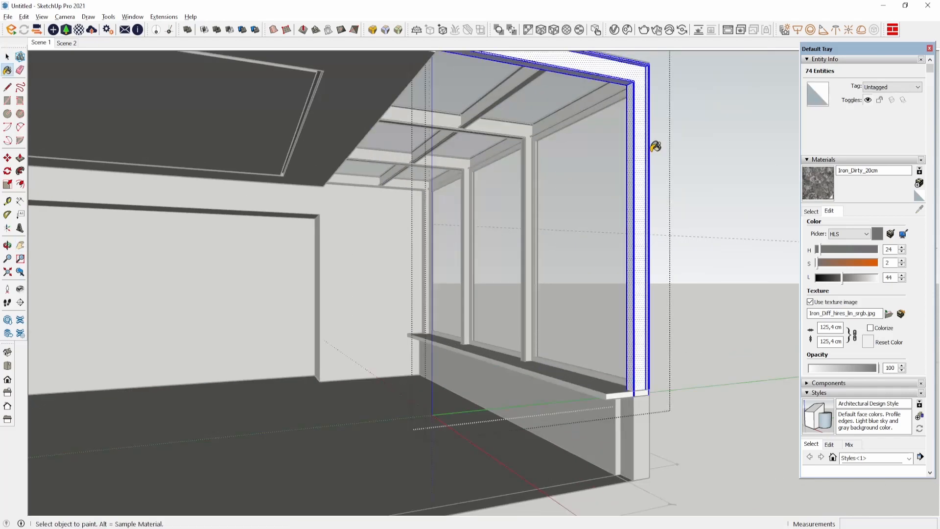
pyautogui.click(647, 149)
pyautogui.press('space')
pyautogui.click(671, 138)
# - Paint the longitudinal steel beams linking the frames with Iron_Dirty_20cm
pyautogui.tripleClick(573, 109)
pyautogui.press('b')
pyautogui.click(571, 110)
# - Add the Iron Blurry 5cm metal material to the scene, apply it to the window frames, and return to Scene 1
pyautogui.scroll(2, 547, 163)
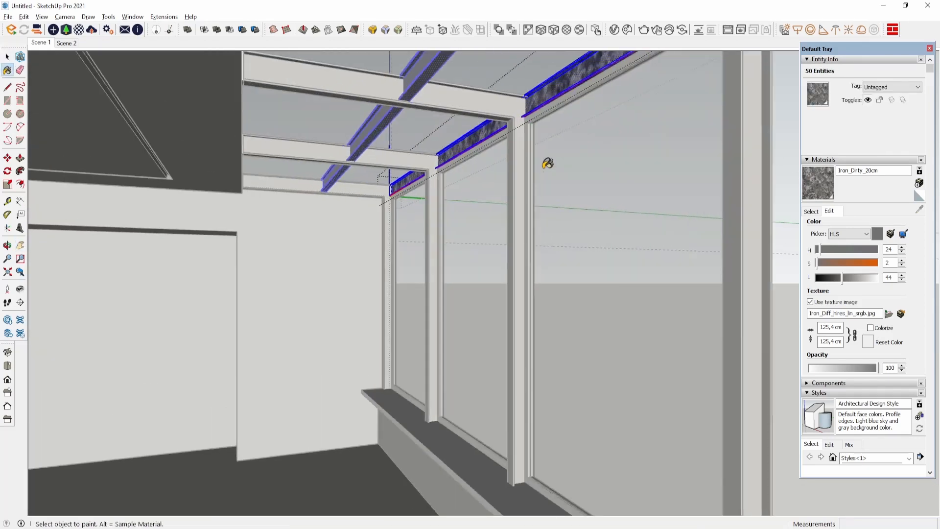
pyautogui.scroll(2, 494, 158)
pyautogui.click(557, 140)
pyautogui.scroll(-1, 557, 140)
pyautogui.tripleClick(557, 140)
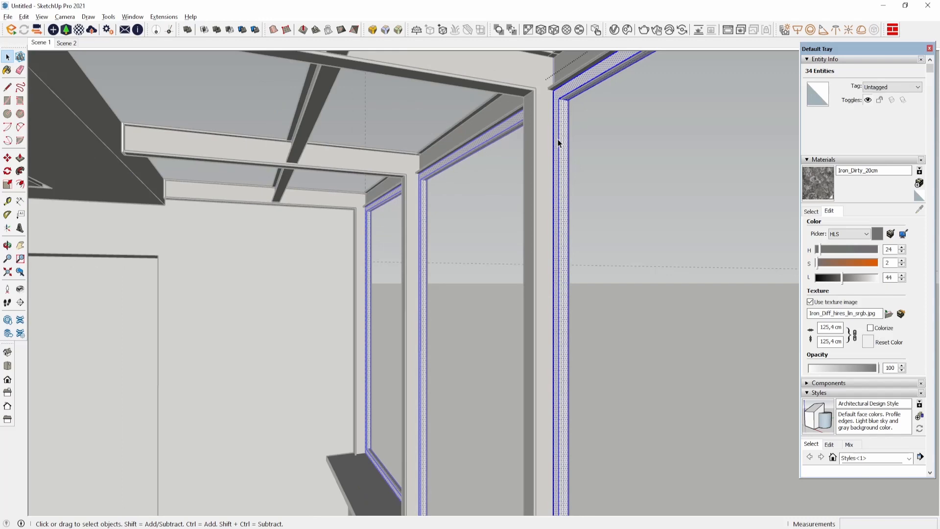
pyautogui.click(614, 30)
pyautogui.moveTo(126, 280); pyautogui.dragTo(253, 266)
pyautogui.rightClick(250, 242)
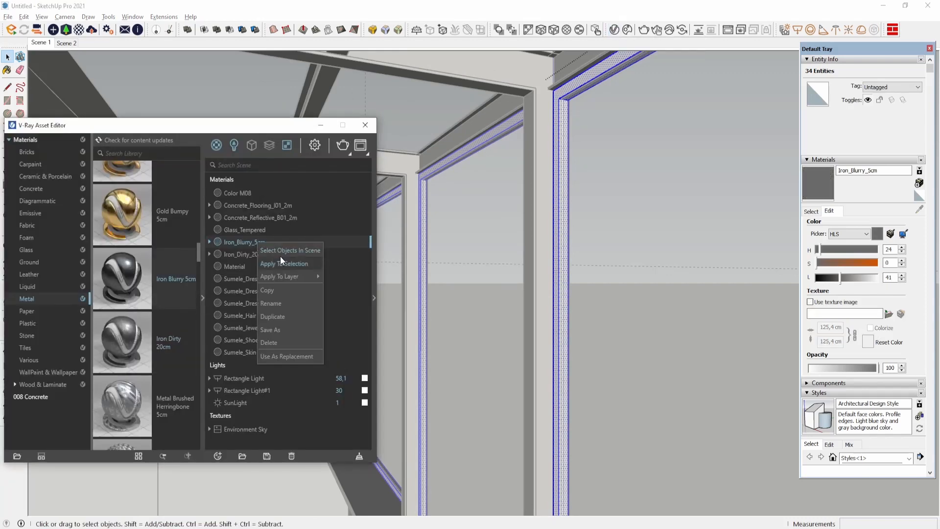
pyautogui.click(280, 257)
pyautogui.click(365, 124)
pyautogui.click(44, 43)
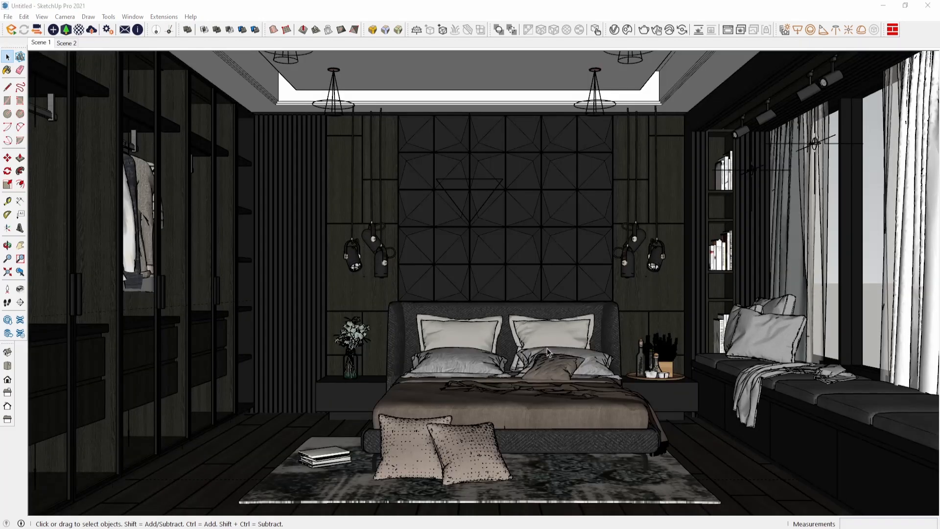
# - In the furnished bedroom model, copy the glass-fronted wardrobe with its clothes, then switch back to the room model
pyautogui.click(364, 277)
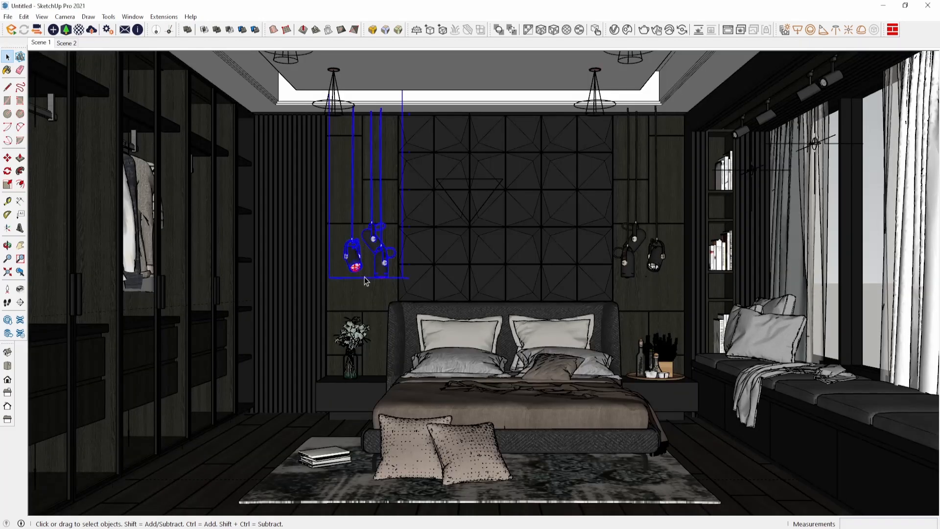
pyautogui.press('o')
pyautogui.moveTo(340, 279); pyautogui.dragTo(416, 287)
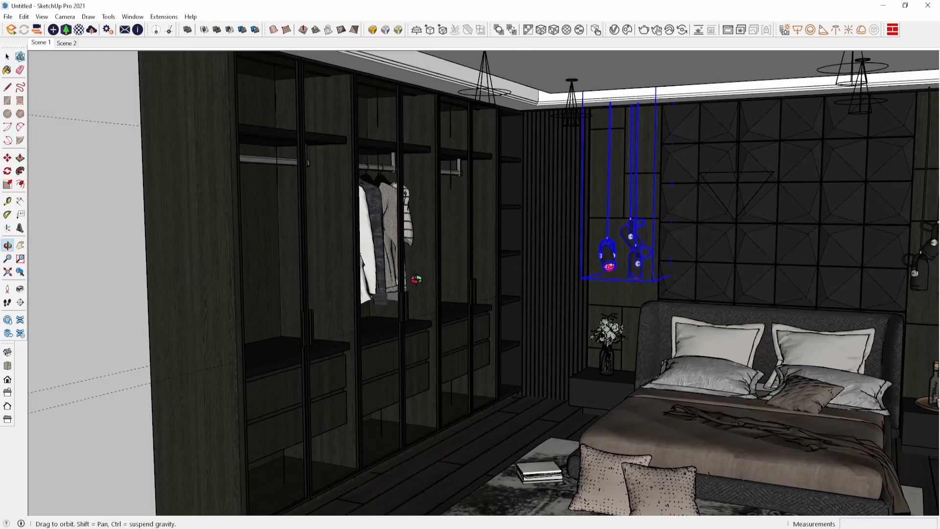
pyautogui.press('space')
pyautogui.click(415, 287)
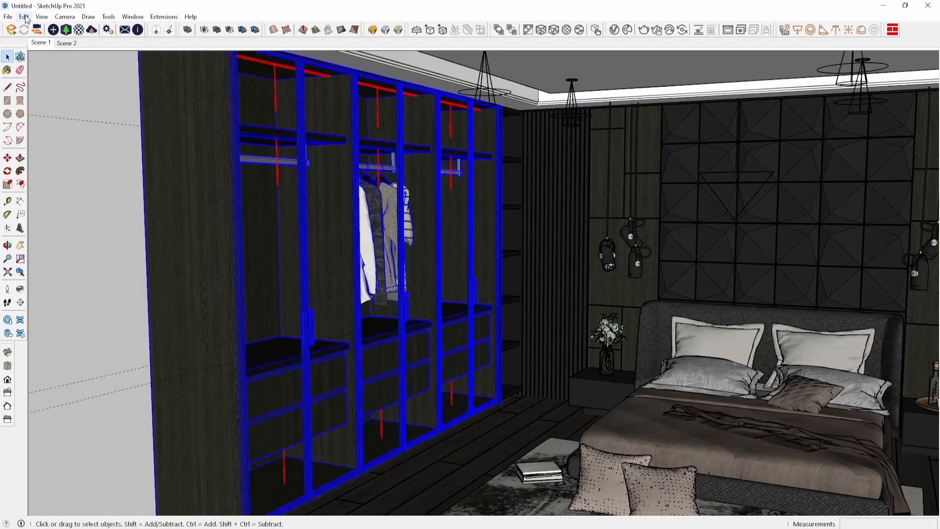
pyautogui.click(24, 17)
pyautogui.click(123, 65)
pyautogui.click(883, 6)
# - Paste the wardrobe at the back wall and move it about 82,7 cm along the green axis into the wall recess
pyautogui.click(395, 360)
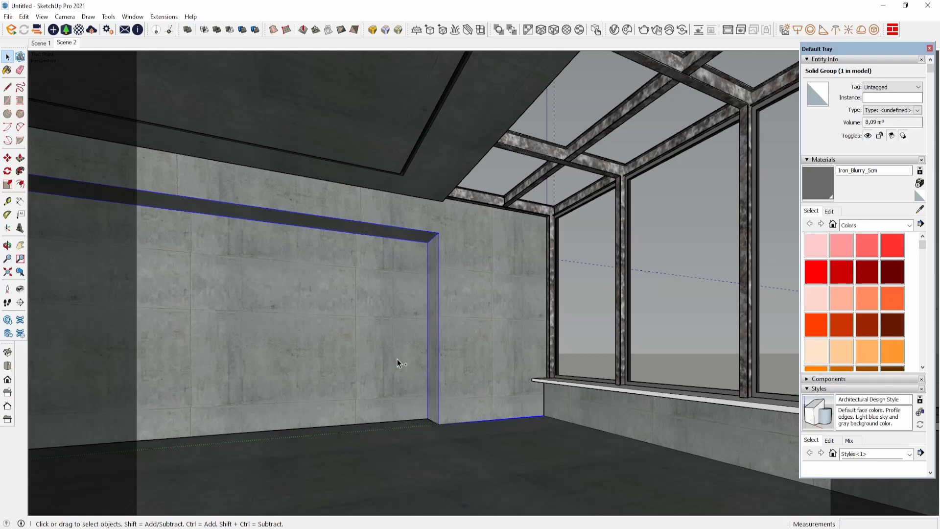
pyautogui.hotkey('ctrl', 'v')
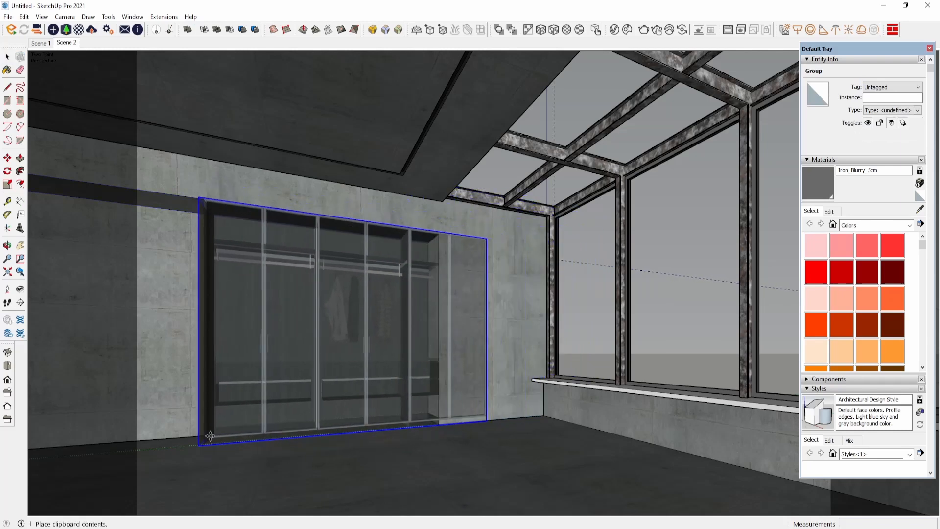
pyautogui.click(208, 434)
pyautogui.click(486, 238)
pyautogui.click(424, 231)
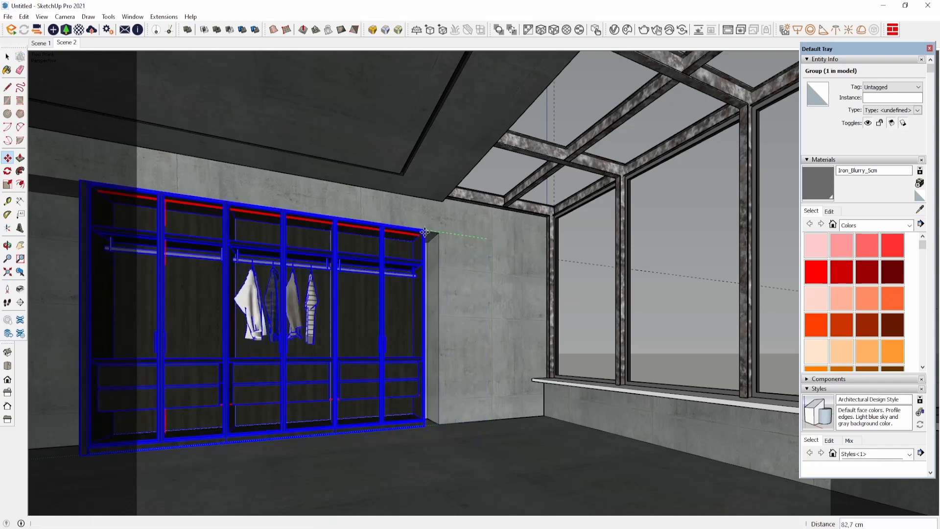
# - Inside the wardrobe group, copy the dark end side panel across to the opposite end of the wardrobe
pyautogui.scroll(6, 424, 229)
pyautogui.scroll(-1, 582, 257)
pyautogui.scroll(-6, 582, 257)
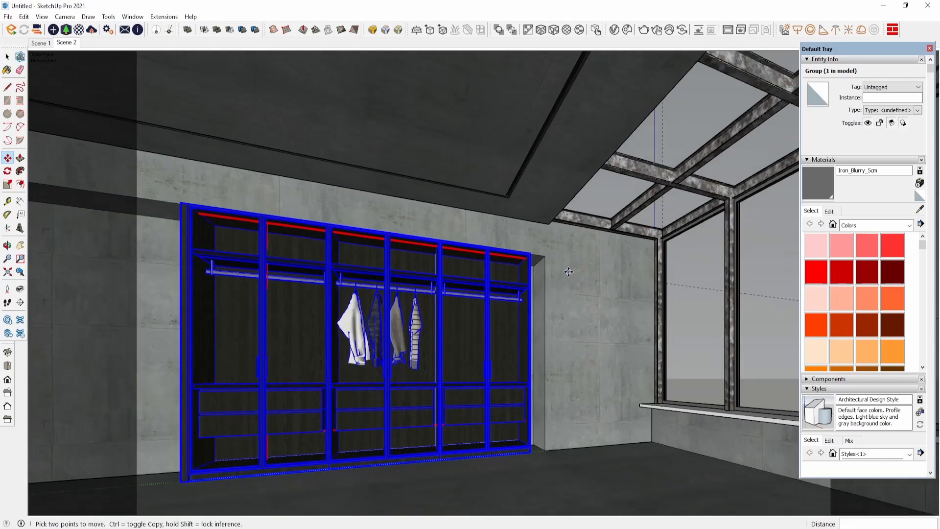
pyautogui.moveTo(466, 293); pyautogui.dragTo(268, 237, button='middle')
pyautogui.doubleClick(268, 237)
pyautogui.click(268, 237)
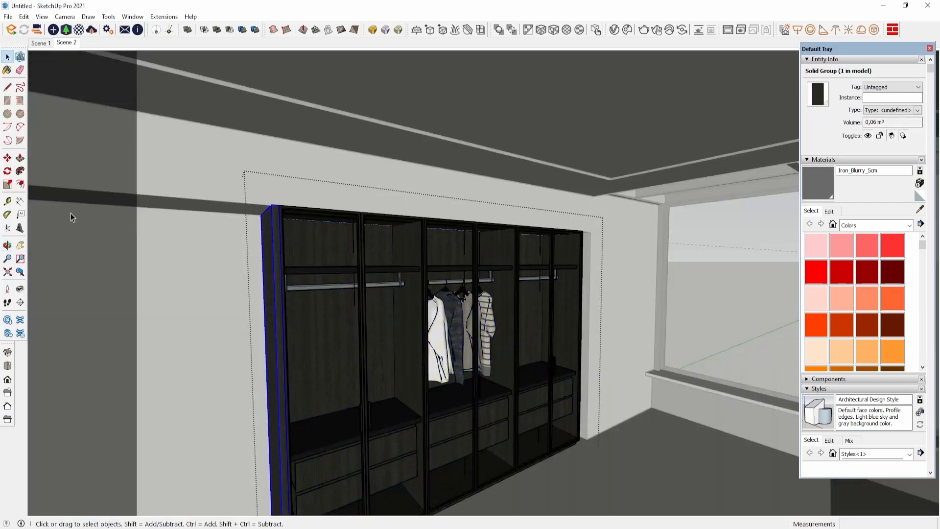
pyautogui.click(267, 204)
pyautogui.press('ctrl')
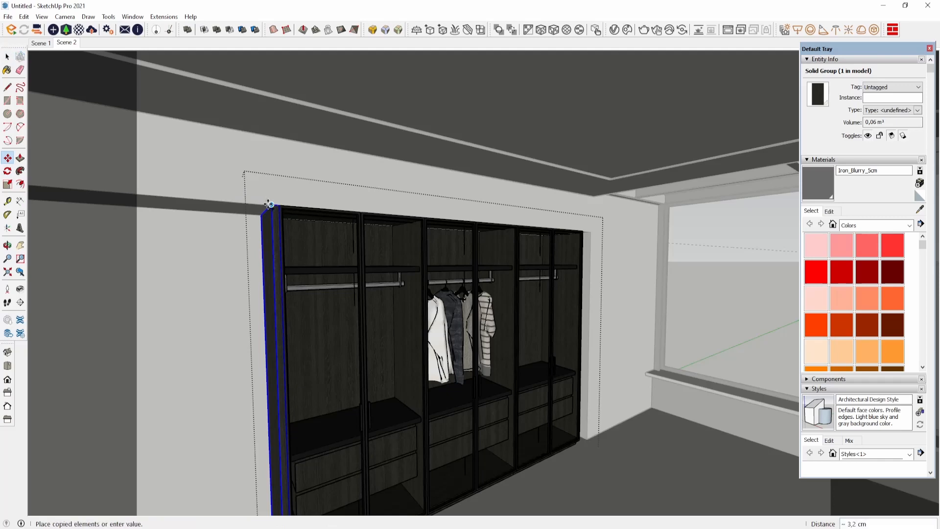
pyautogui.scroll(5, 588, 235)
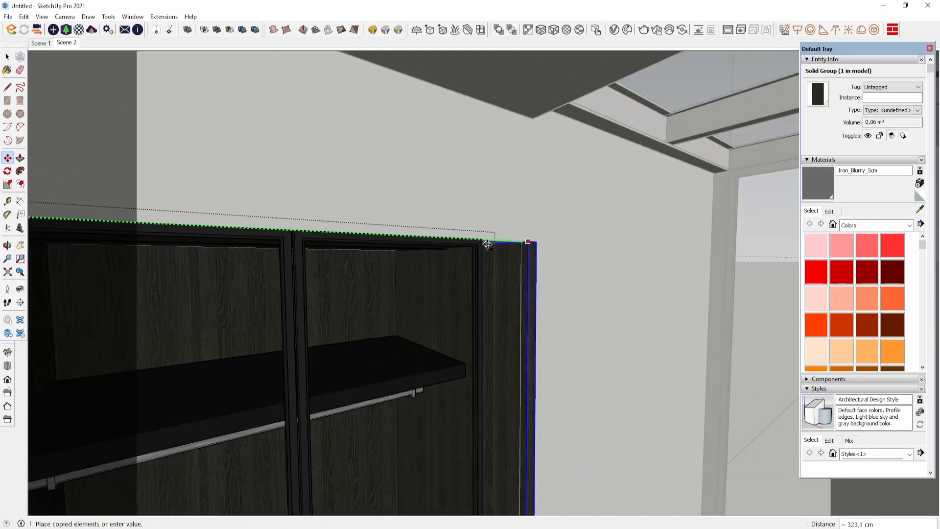
pyautogui.click(485, 242)
pyautogui.scroll(-3, 524, 233)
pyautogui.scroll(-1, 534, 223)
pyautogui.press('space')
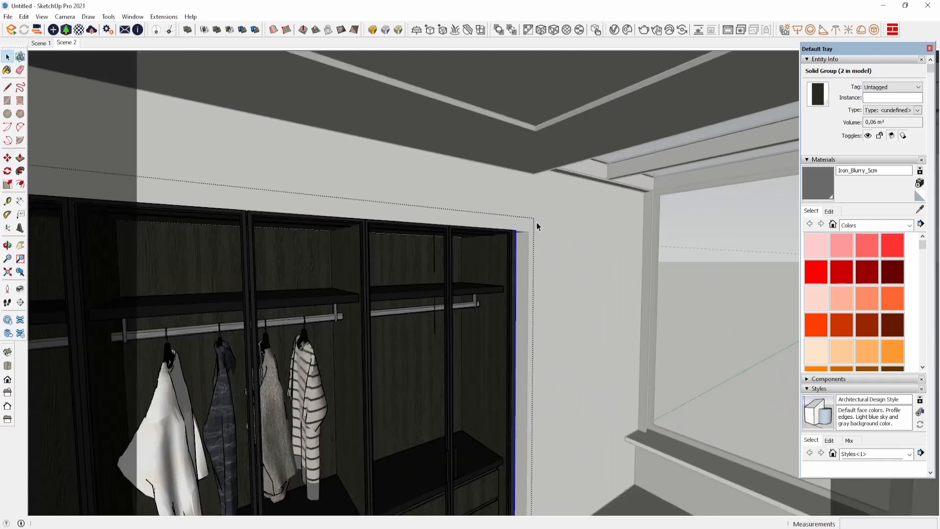
# - Leave the group and move the whole wardrobe about 15,2 cm so its upper corner meets the corner of the wall recess
pyautogui.click(536, 223)
pyautogui.click(455, 277)
pyautogui.scroll(6, 463, 233)
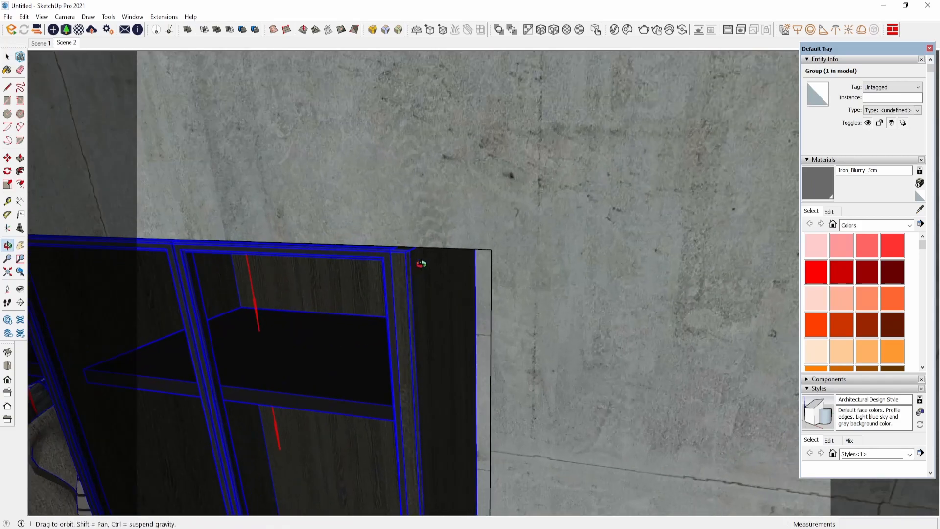
pyautogui.press('m')
pyautogui.click(410, 235)
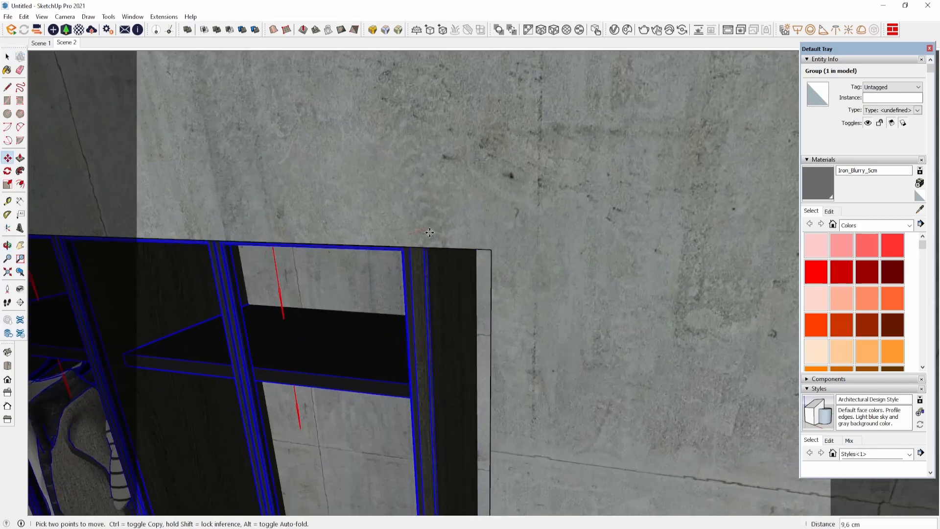
pyautogui.click(486, 237)
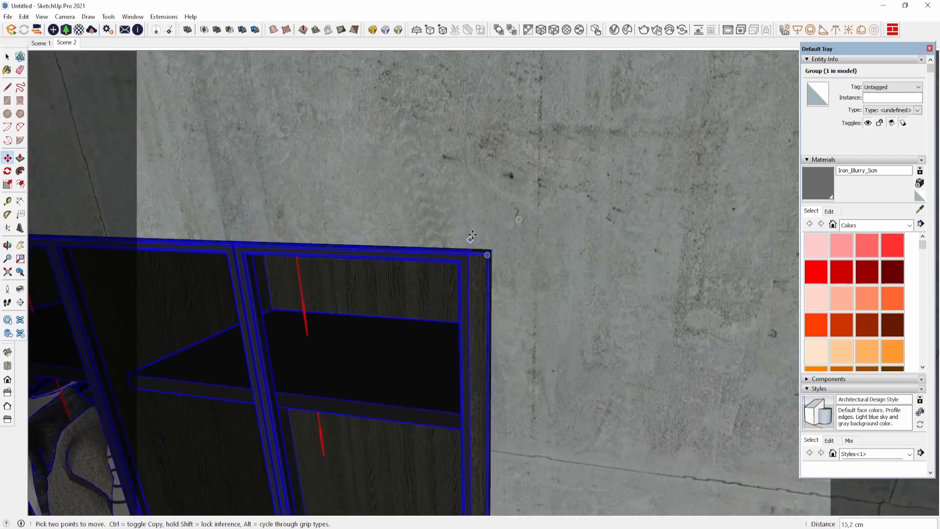
pyautogui.scroll(-10, 186, 93)
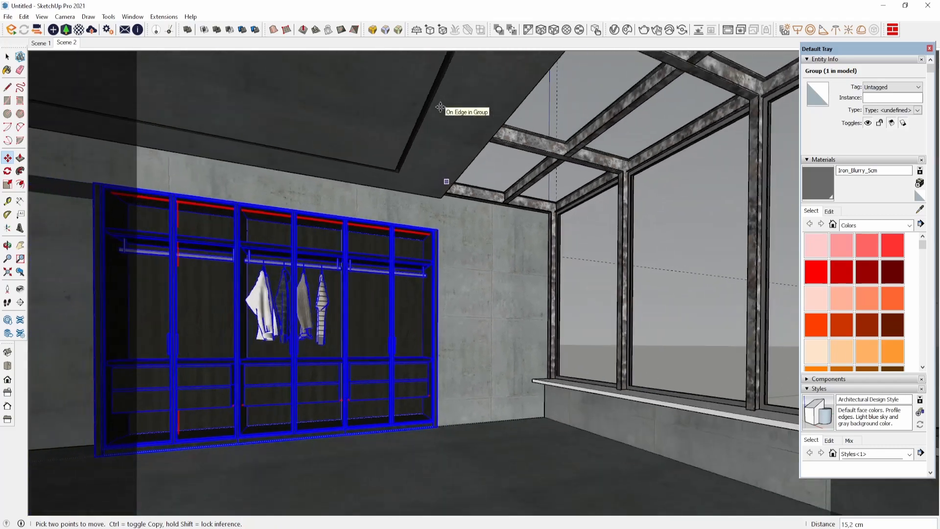
pyautogui.press('space')
pyautogui.click(457, 182)
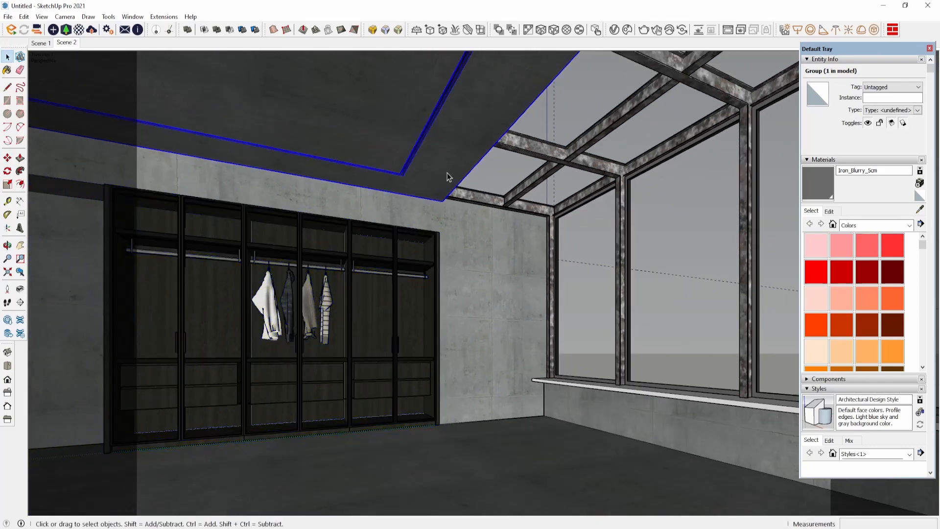
pyautogui.click(8, 17)
pyautogui.click(33, 65)
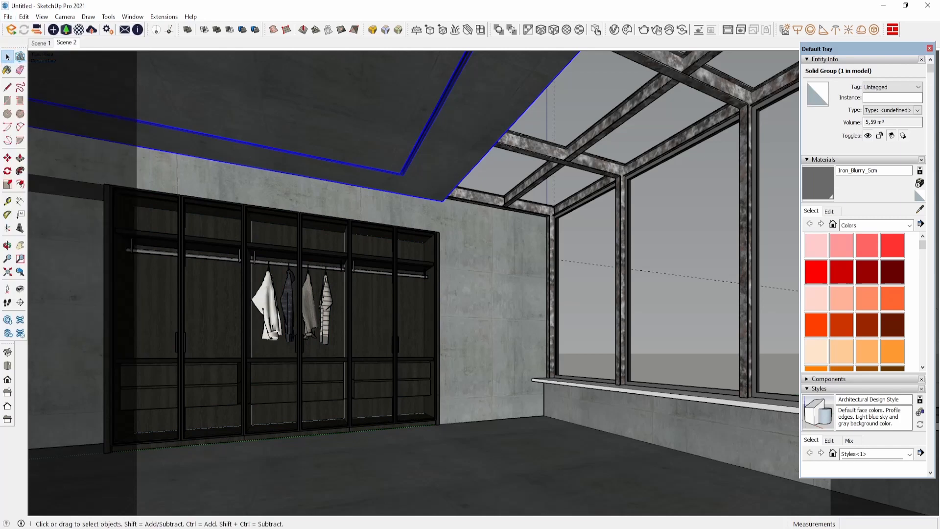
# - Explode the wardrobe group and the three section groups inside it
pyautogui.rightClick(307, 335)
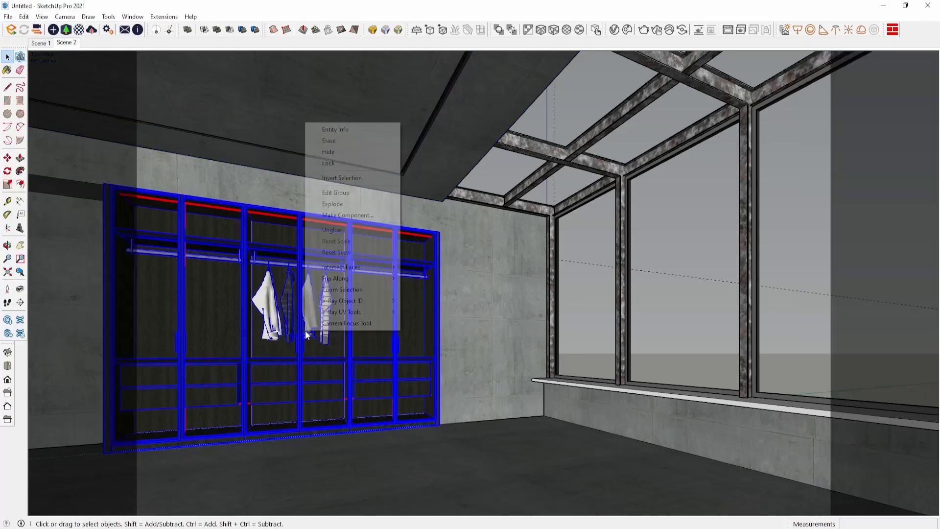
pyautogui.click(339, 207)
pyautogui.scroll(3, 294, 286)
pyautogui.click(346, 283)
pyautogui.scroll(-2, 400, 271)
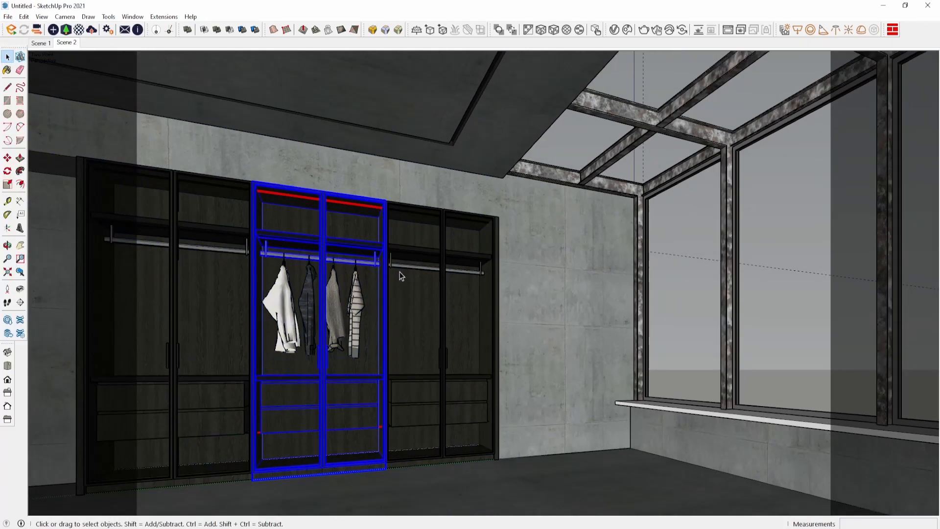
pyautogui.rightClick(360, 294)
pyautogui.click(387, 375)
pyautogui.keyDown('shift'); pyautogui.click(411, 314); pyautogui.keyUp('shift')
pyautogui.keyDown('shift'); pyautogui.click(240, 280); pyautogui.keyUp('shift')
pyautogui.rightClick(240, 281)
pyautogui.click(275, 336)
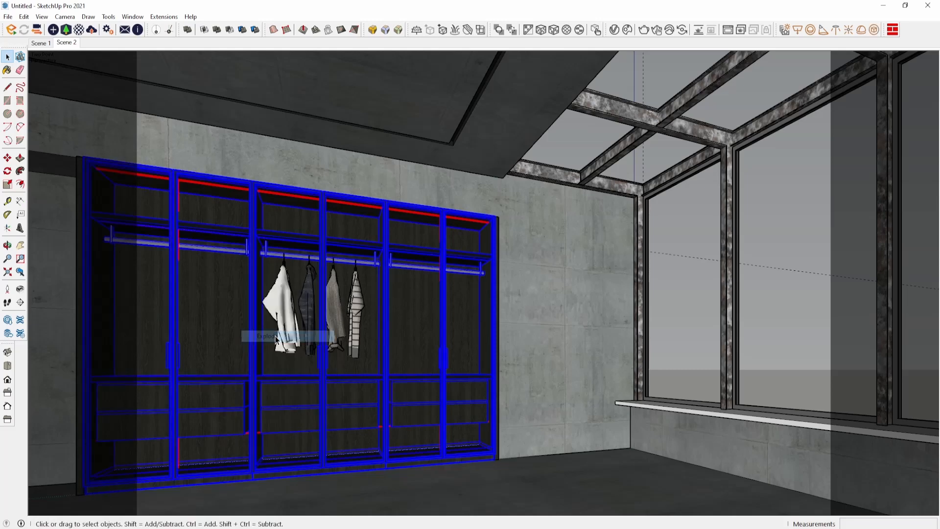
# - Select all six glass wardrobe doors and hide them
pyautogui.click(288, 312)
pyautogui.keyDown('ctrl'); pyautogui.click(346, 309); pyautogui.keyUp('ctrl')
pyautogui.keyDown('ctrl'); pyautogui.click(401, 308); pyautogui.keyUp('ctrl')
pyautogui.keyDown('ctrl'); pyautogui.click(457, 308); pyautogui.keyUp('ctrl')
pyautogui.keyDown('ctrl'); pyautogui.click(215, 301); pyautogui.keyUp('ctrl')
pyautogui.rightClick(171, 302)
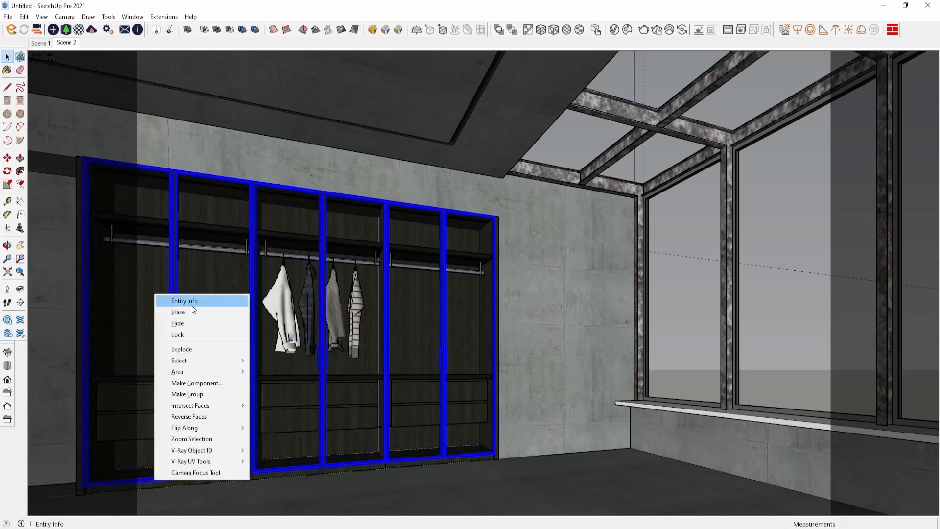
pyautogui.click(194, 312)
# - Scale the group of hanging clothes narrower along the rail in the middle compartment
pyautogui.scroll(3, 274, 308)
pyautogui.click(286, 301)
pyautogui.moveTo(278, 307); pyautogui.dragTo(348, 345, button='middle')
pyautogui.press('s')
pyautogui.moveTo(409, 306); pyautogui.dragTo(356, 308)
pyautogui.moveTo(358, 308); pyautogui.dragTo(300, 322, button='middle')
# - Copy the hanging clothes into the compartment nearest the windows and place another copy beside the originals in the middle compartment
pyautogui.click(320, 198)
pyautogui.press('ctrl')
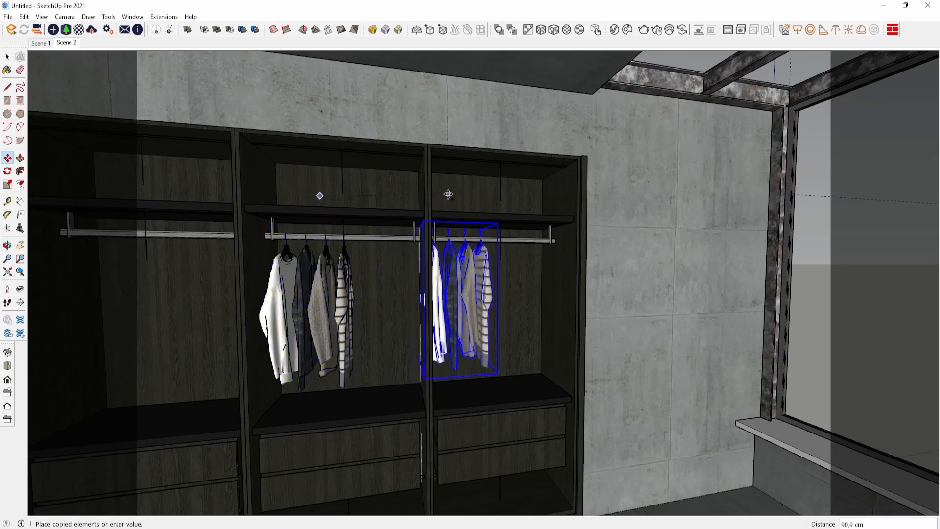
pyautogui.click(492, 199)
pyautogui.press('ctrl')
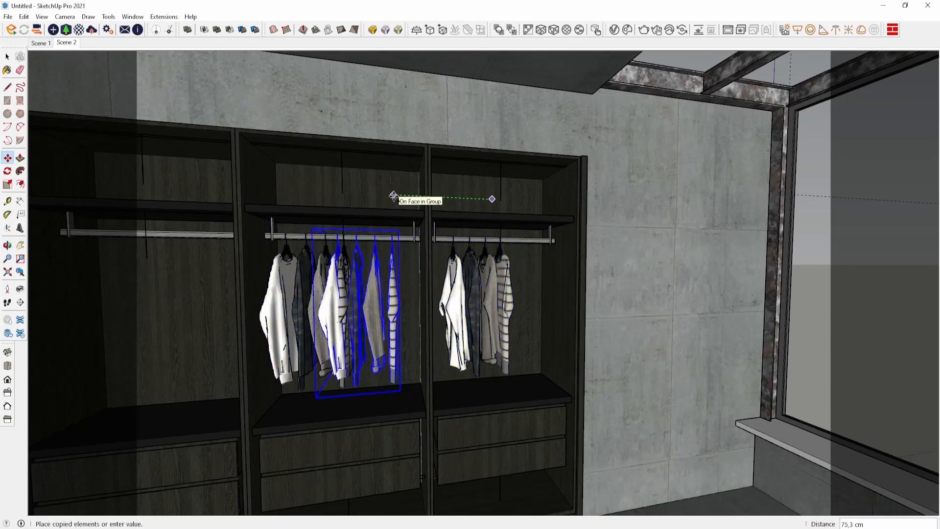
pyautogui.click(390, 196)
pyautogui.scroll(-1, 545, 197)
# - Copy the clothes about 113,2 cm into the compartment farthest from the windows and return to Scene 2
pyautogui.click(412, 191)
pyautogui.press('ctrl')
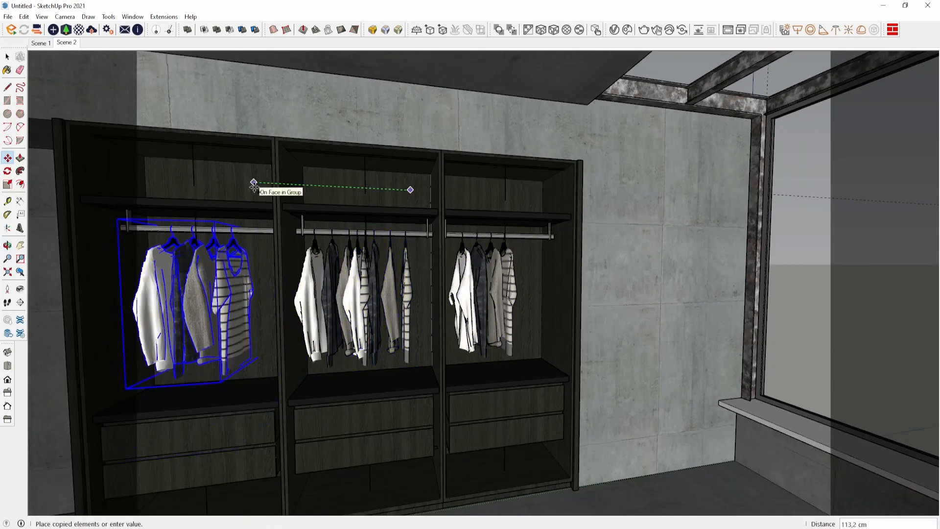
pyautogui.click(246, 188)
pyautogui.click(67, 43)
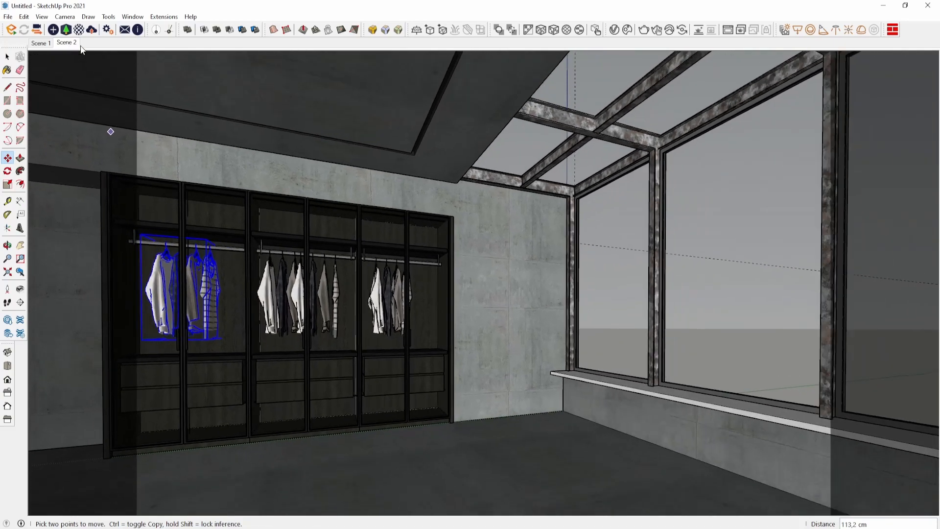
pyautogui.press('space')
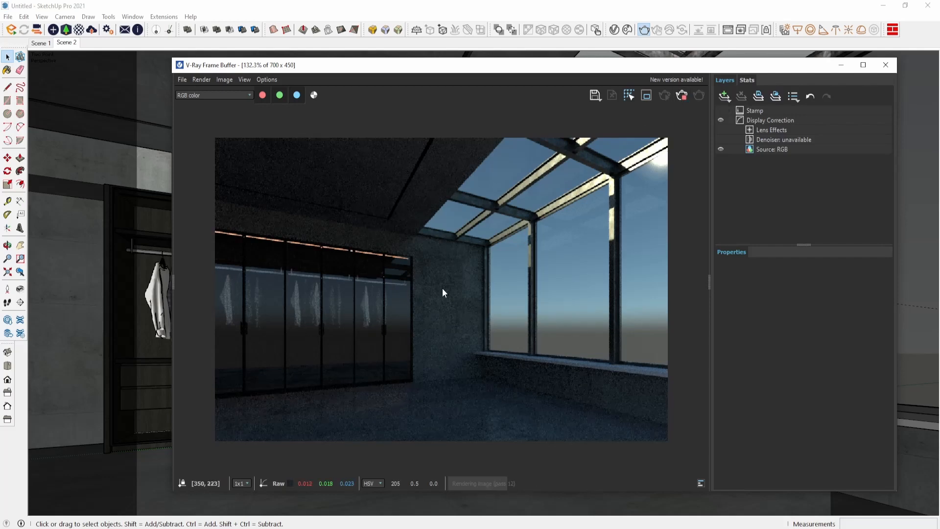
# - Close the Scene 2 render, switch to the furnished Scene 1, and run a short V-Ray test render of it
pyautogui.click(885, 65)
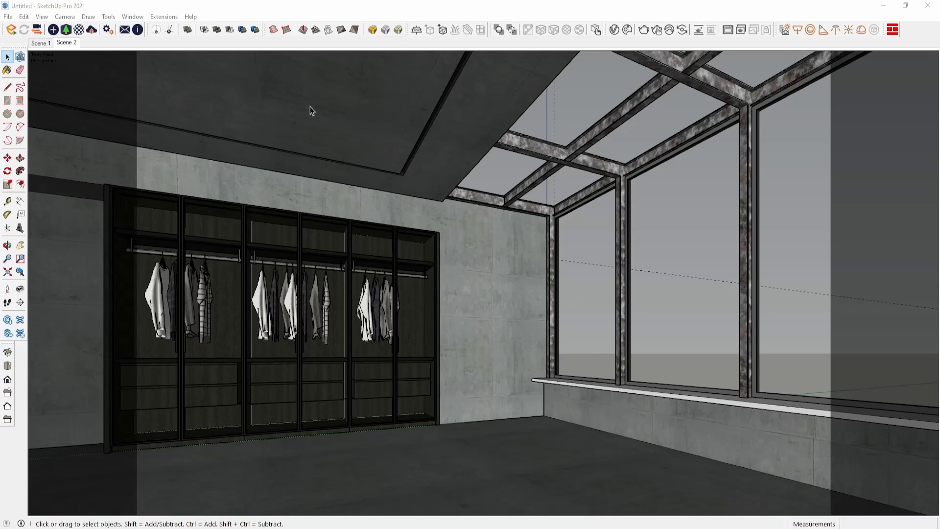
pyautogui.click(41, 43)
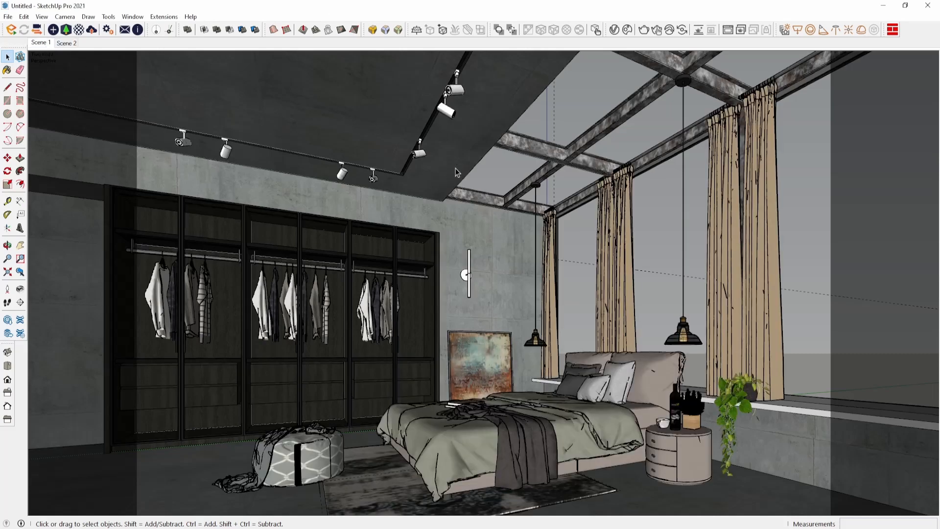
pyautogui.click(645, 30)
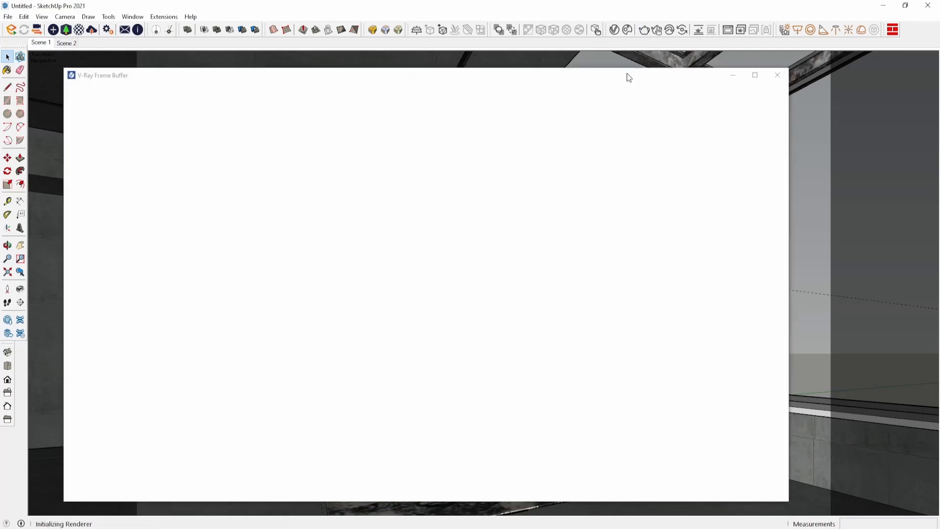
pyautogui.moveTo(603, 74); pyautogui.dragTo(659, 76)
pyautogui.scroll(2, 404, 312)
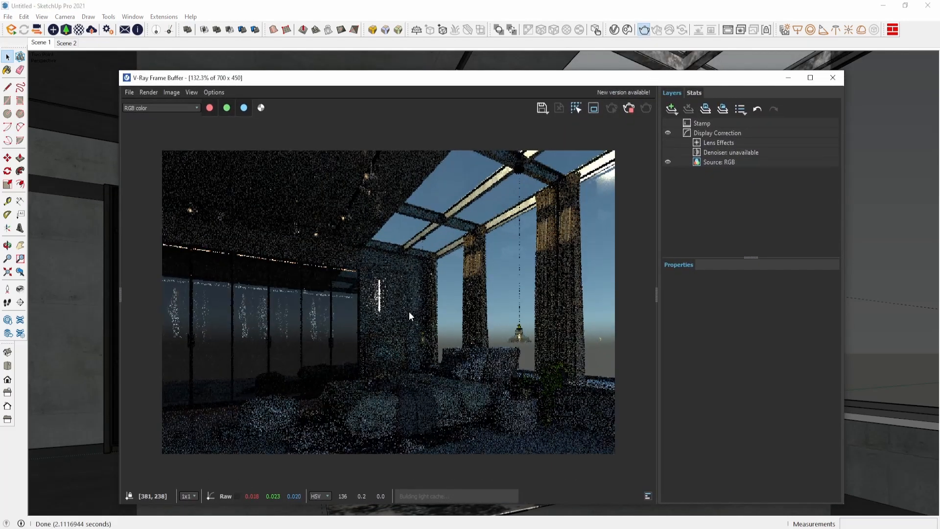
pyautogui.click(629, 109)
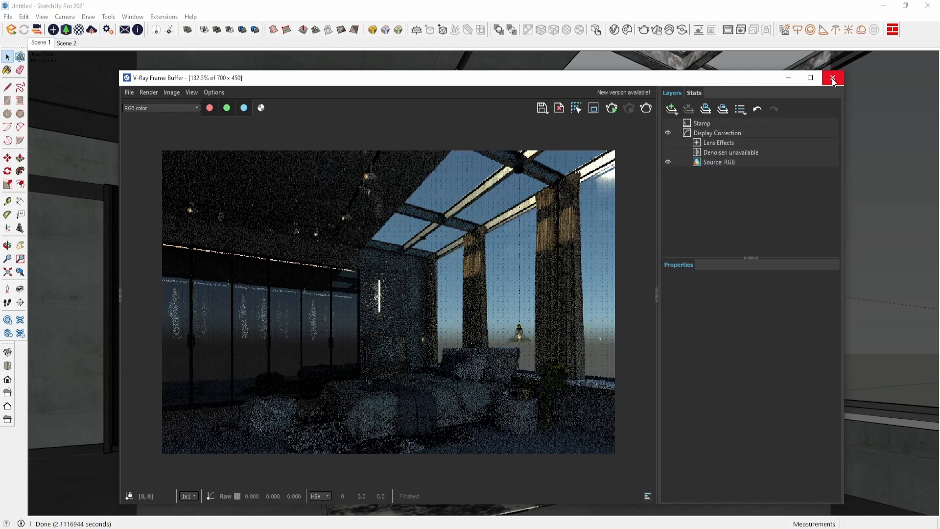
pyautogui.click(833, 77)
# - Enable custom orientation for the V-Ray SunLight with a horizontal angle of 60 and a vertical angle of 50
pyautogui.click(613, 30)
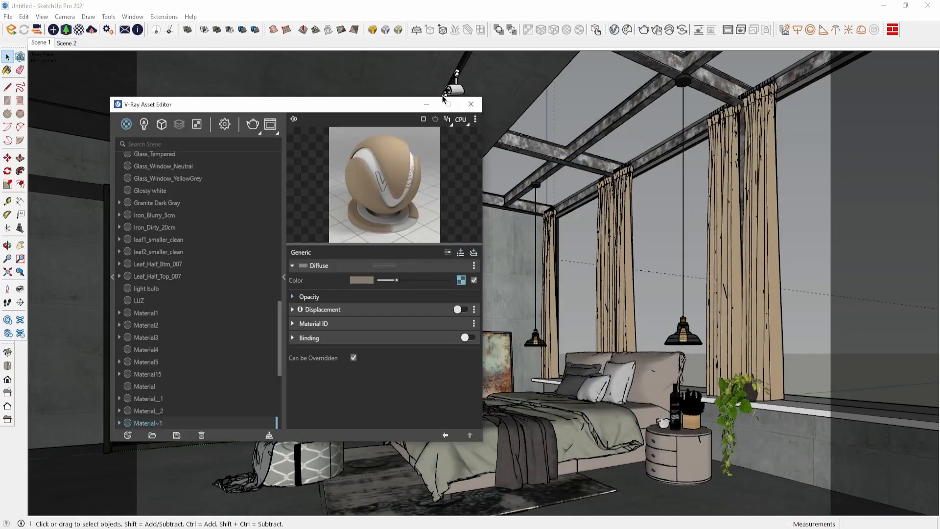
pyautogui.moveTo(388, 109); pyautogui.dragTo(398, 109)
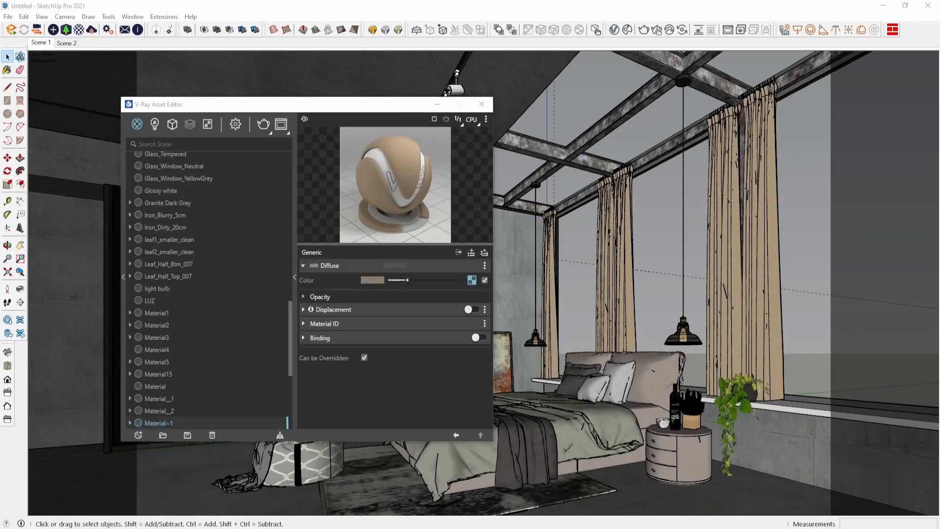
pyautogui.click(156, 124)
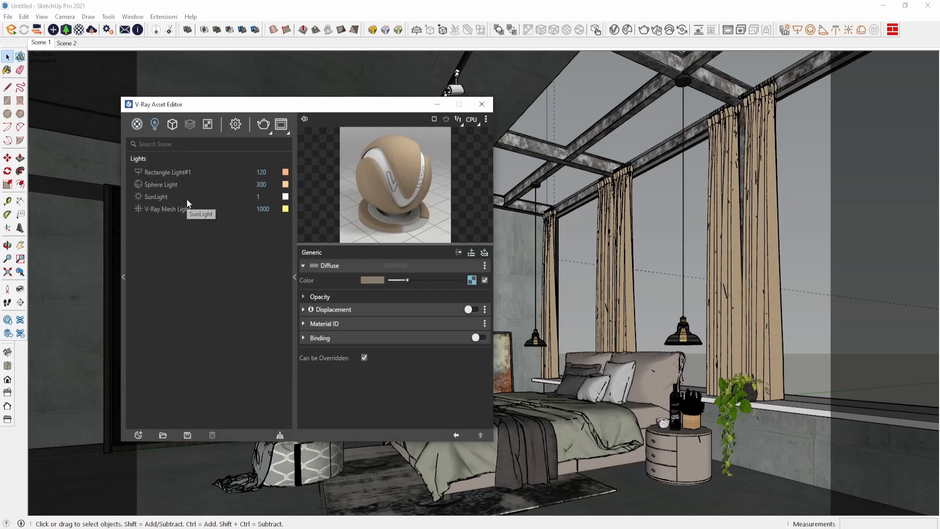
pyautogui.click(186, 198)
pyautogui.click(472, 282)
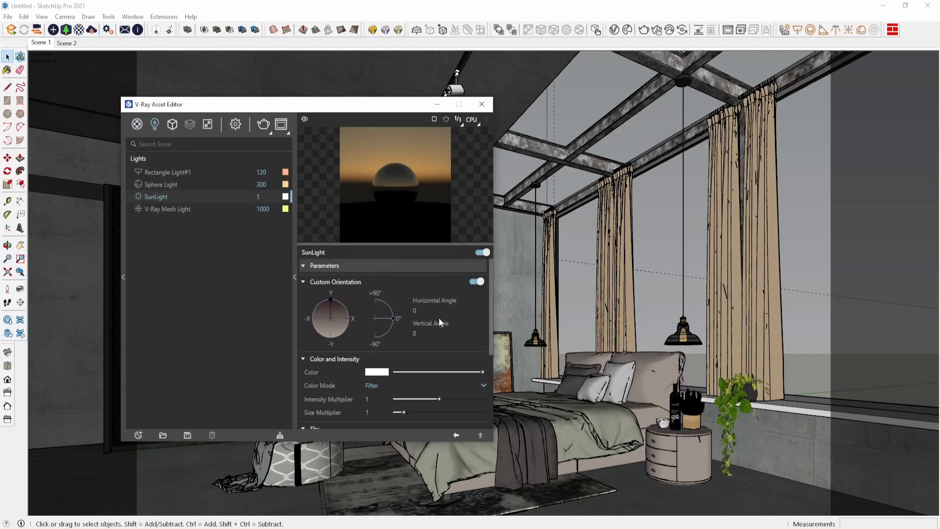
pyautogui.write('60')
pyautogui.click(426, 332)
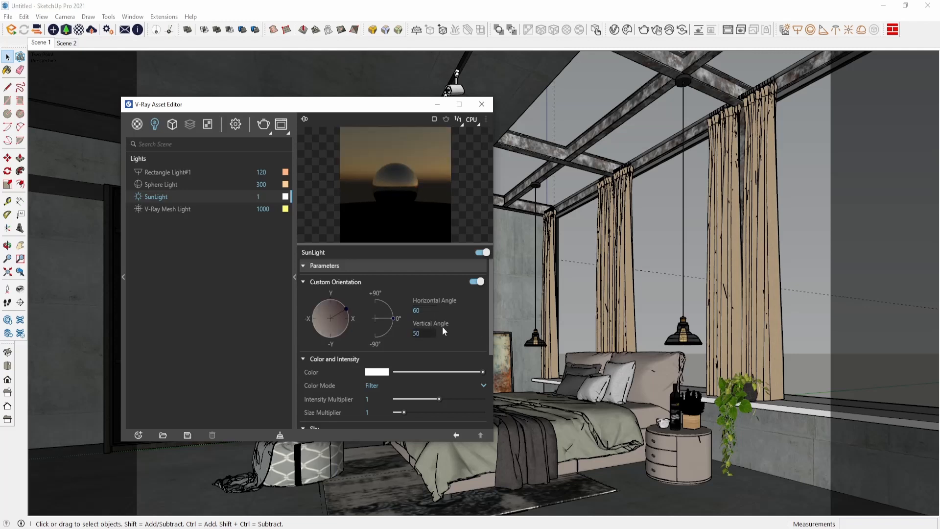
pyautogui.click(257, 354)
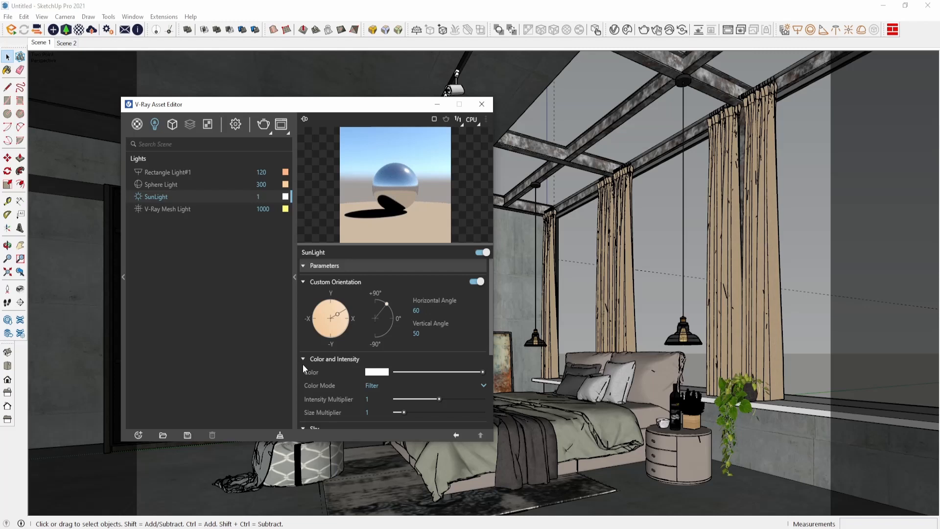
# - Set the SunLight intensity to 0,2 and check the lighting with a short test render of Scene 1
pyautogui.scroll(-2, 362, 377)
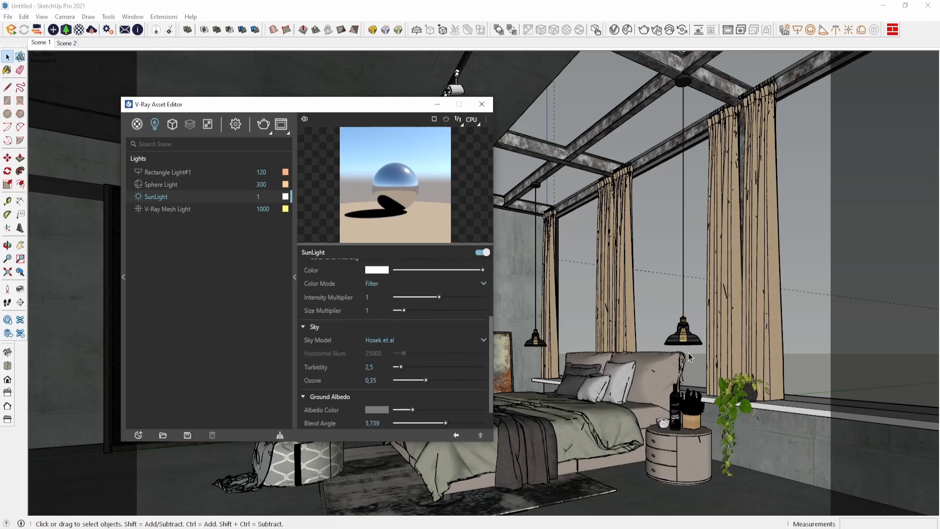
pyautogui.click(259, 196)
pyautogui.write('0,2')
pyautogui.press('Return')
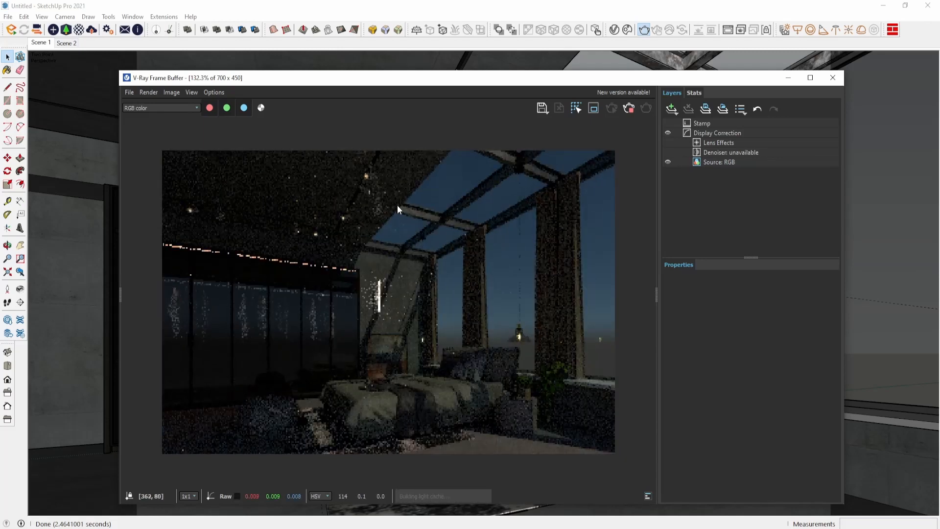
pyautogui.click(630, 110)
pyautogui.click(833, 78)
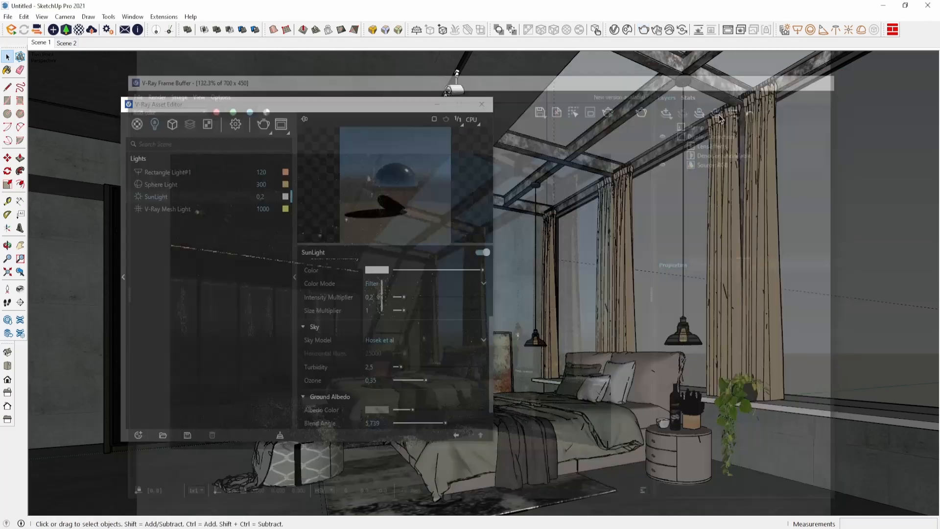
pyautogui.moveTo(303, 102); pyautogui.dragTo(268, 82)
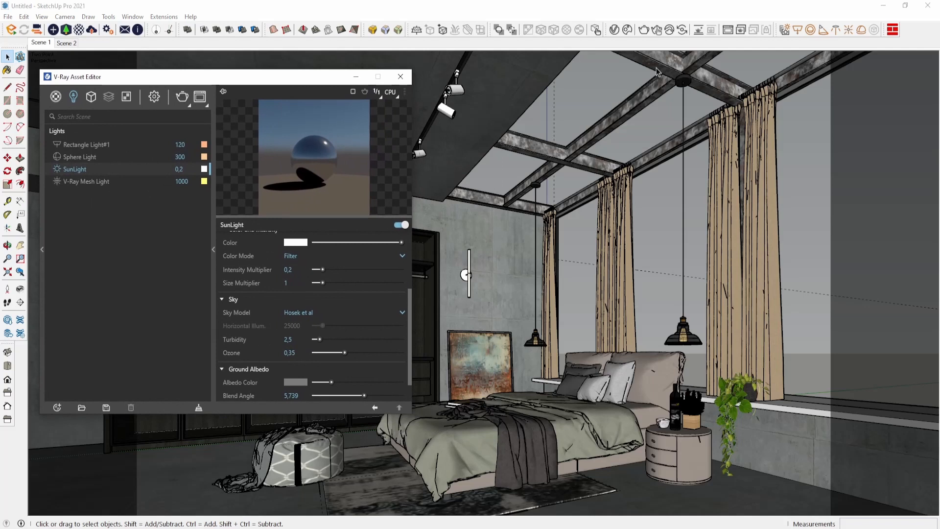
# - Place a V-Ray dome light on the floor in front of the wardrobe and select it
pyautogui.click(861, 29)
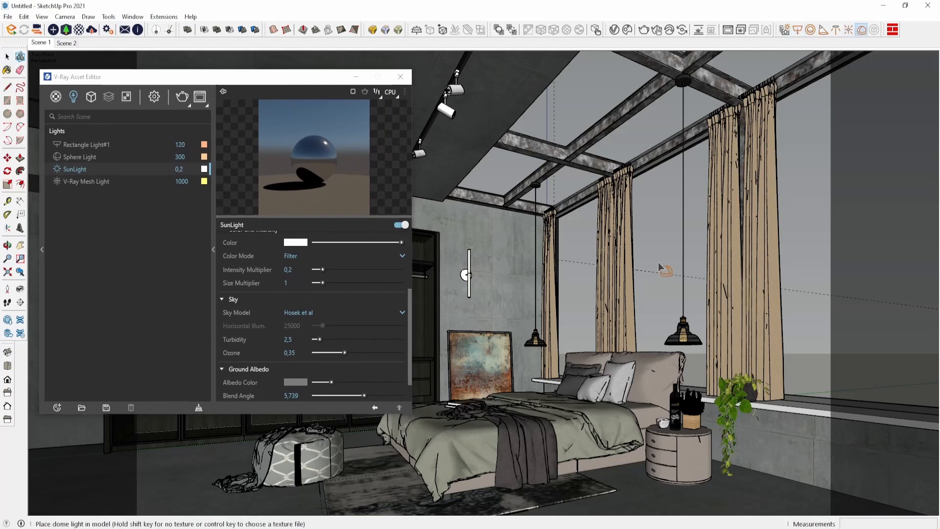
pyautogui.click(164, 475)
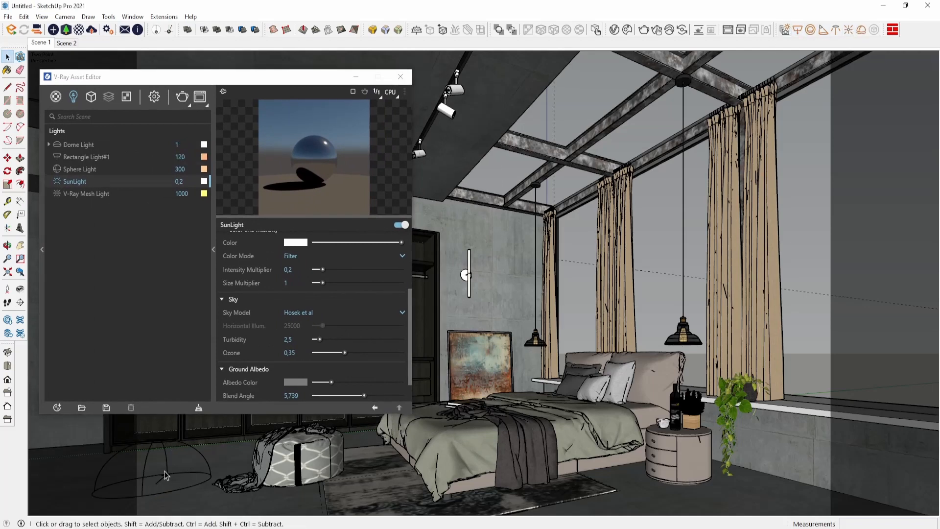
pyautogui.click(167, 477)
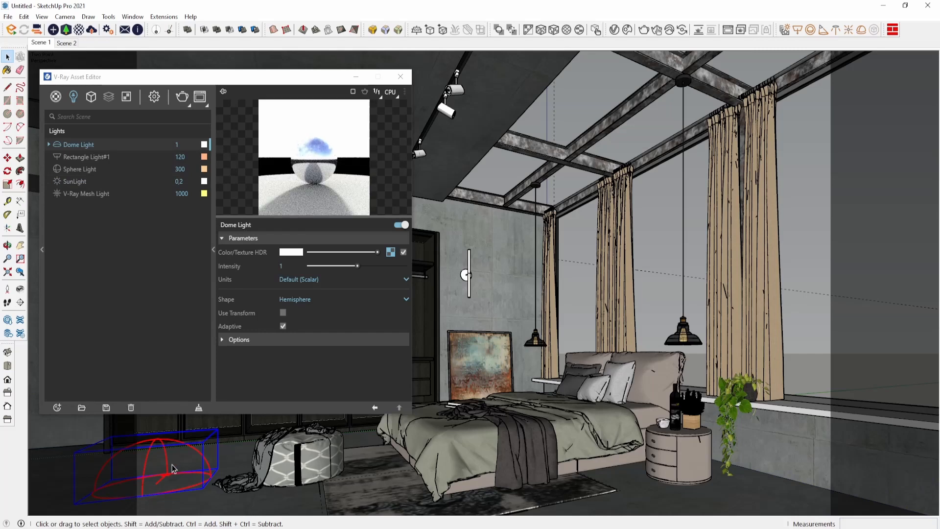
# - Load misty_pines_4k from the Desktop's HDRI folder as the dome light's texture, using the Rendering Space (Linear) color space
pyautogui.click(391, 252)
pyautogui.click(406, 252)
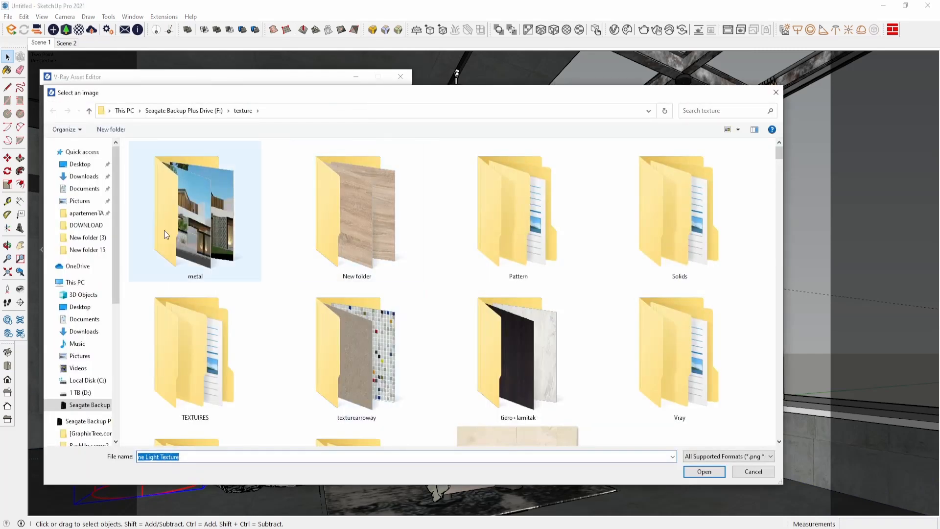
pyautogui.click(79, 165)
pyautogui.doubleClick(316, 168)
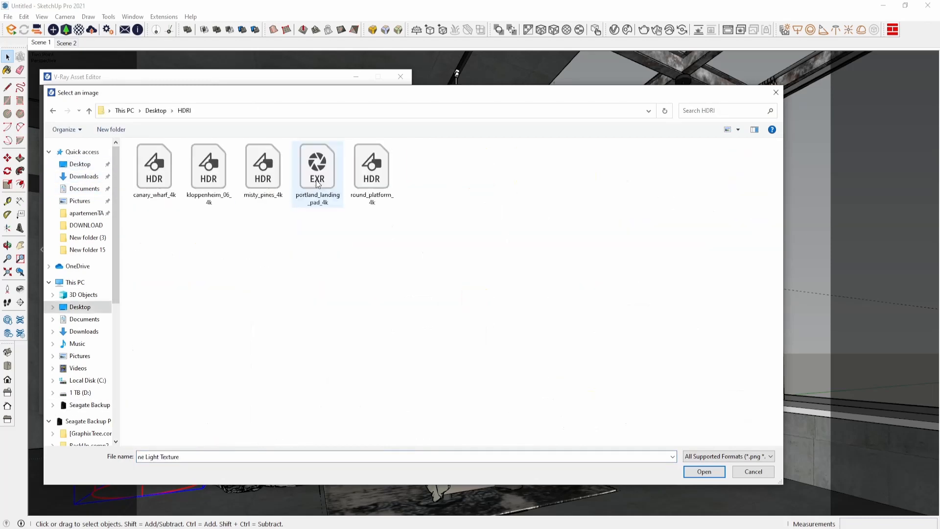
pyautogui.click(270, 184)
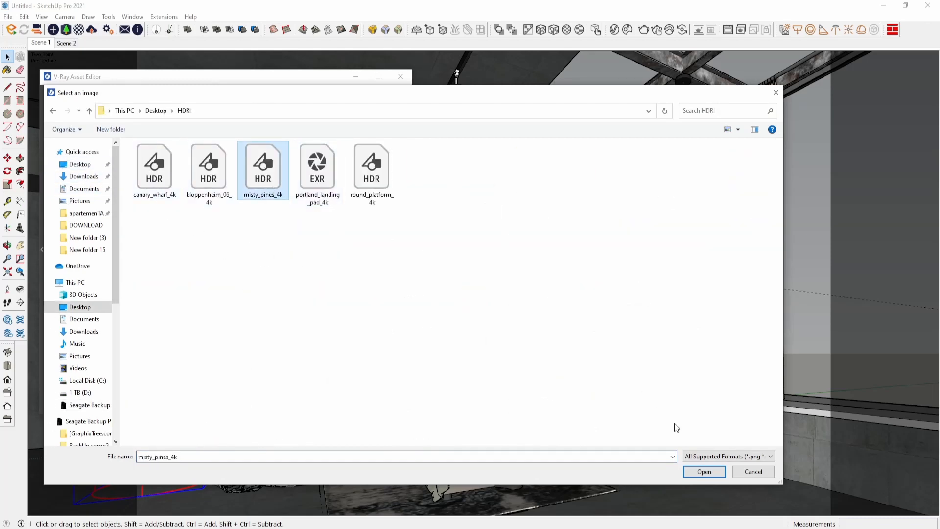
pyautogui.click(704, 472)
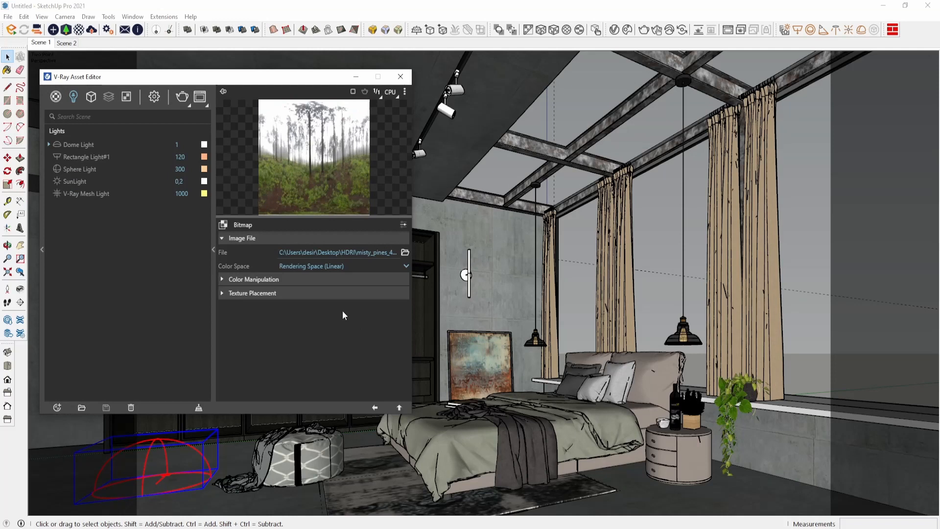
pyautogui.click(341, 280)
pyautogui.click(339, 265)
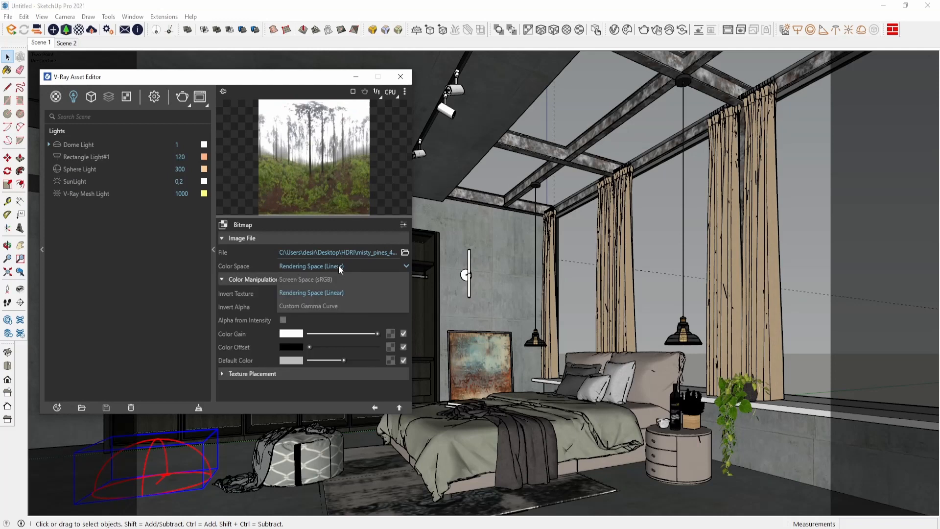
pyautogui.click(336, 293)
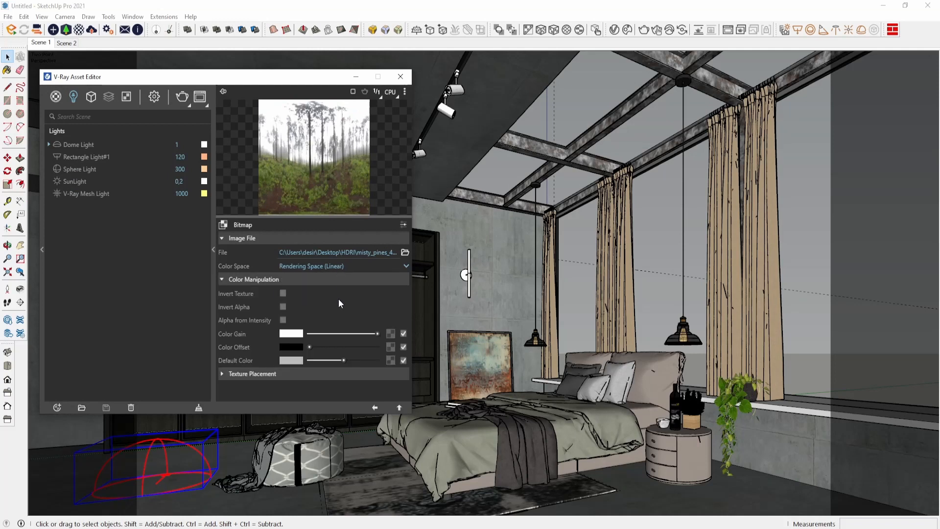
pyautogui.click(375, 407)
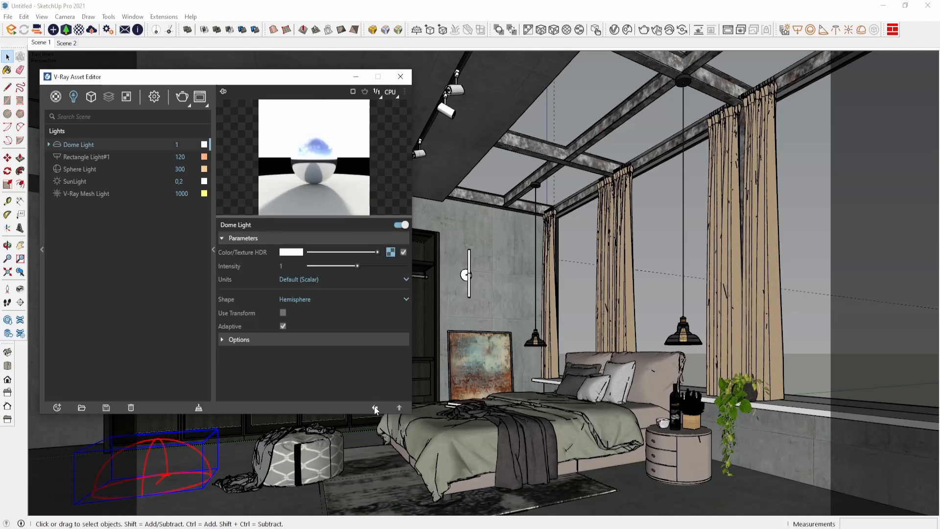
# - Set the dome light's shape to Sphere and review its options and HDR bitmap settings
pyautogui.click(327, 300)
pyautogui.click(319, 324)
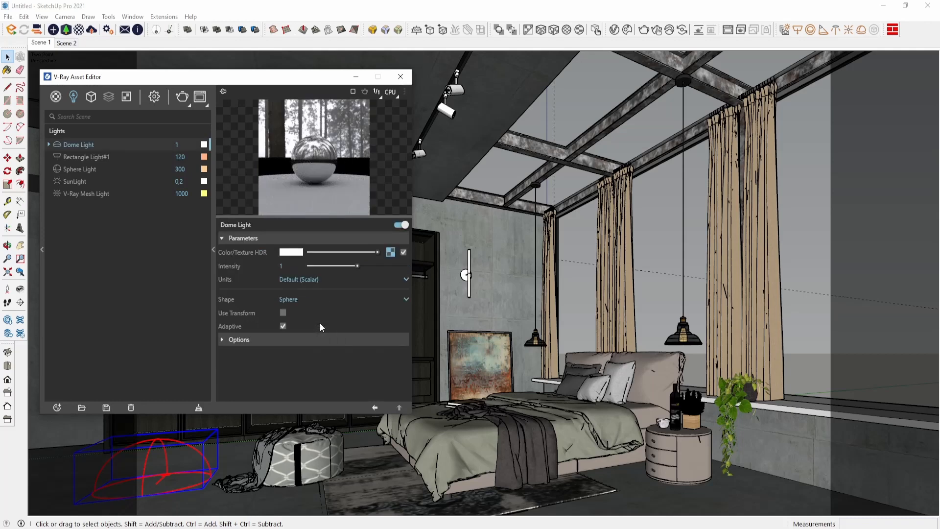
pyautogui.click(307, 340)
pyautogui.scroll(-2, 321, 350)
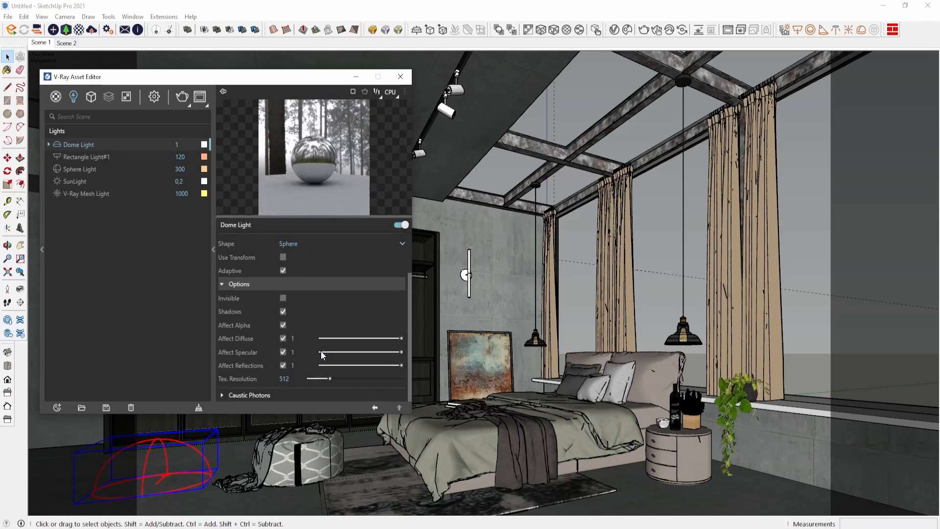
pyautogui.scroll(3, 321, 351)
pyautogui.click(386, 256)
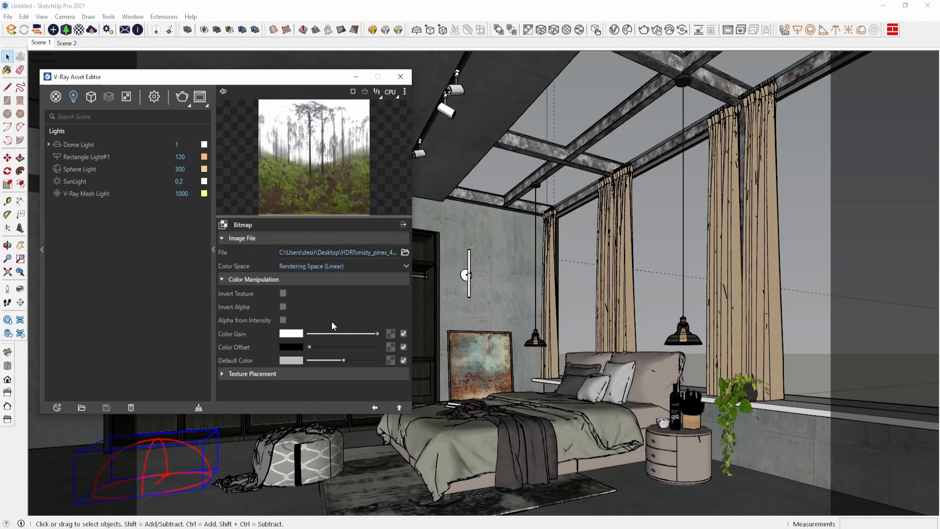
# - Leave the bitmap settings and run a short V-Ray test render of Scene 1 with the HDR dome light
pyautogui.click(375, 408)
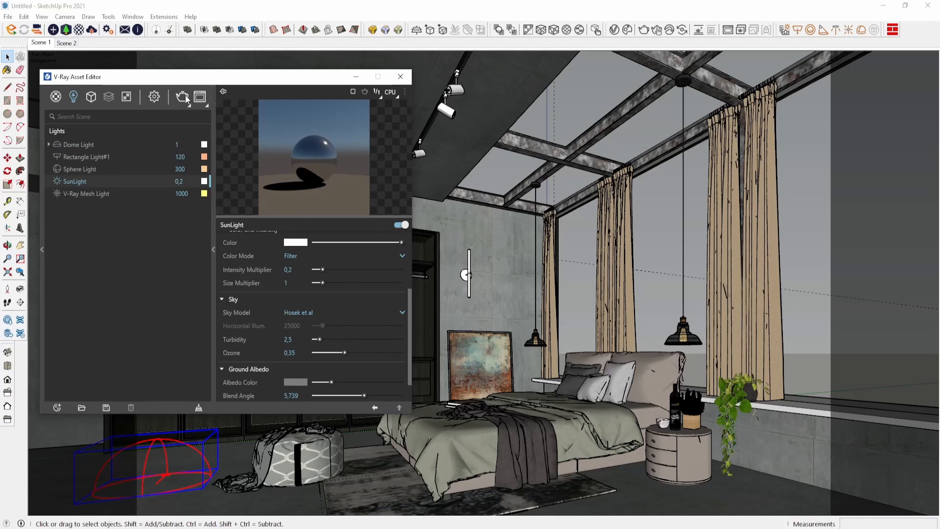
pyautogui.click(185, 98)
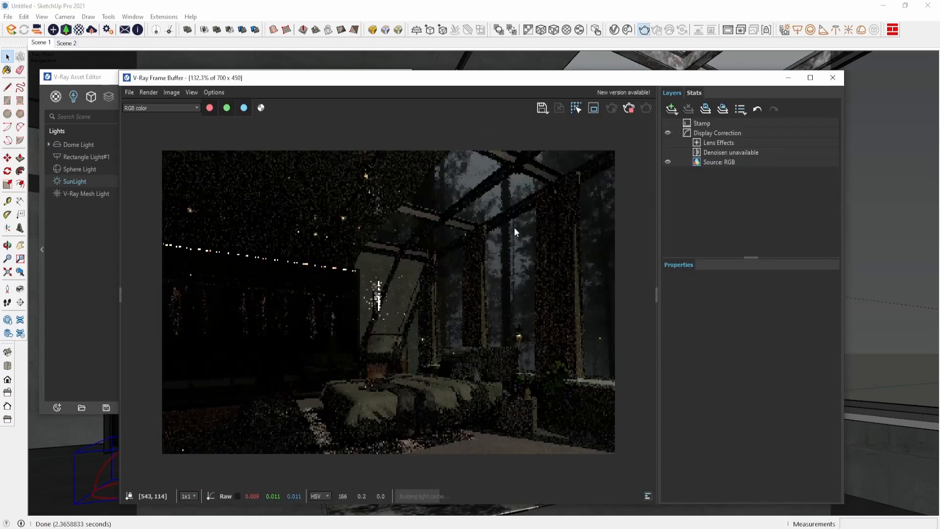
pyautogui.click(629, 108)
# - Set the dome light's intensity to 20 and check the forest backdrop with a short test render
pyautogui.moveTo(100, 77); pyautogui.dragTo(175, 83)
pyautogui.click(178, 150)
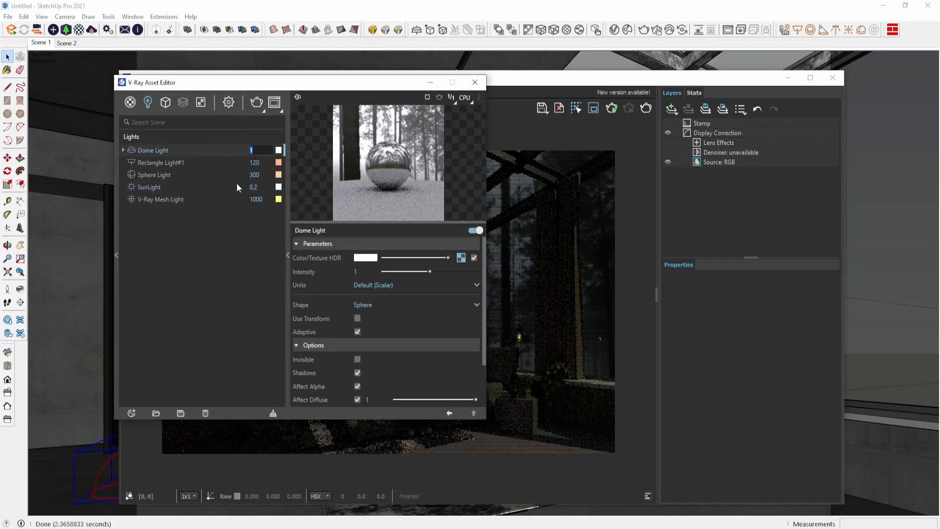
pyautogui.write('20')
pyautogui.press('Return')
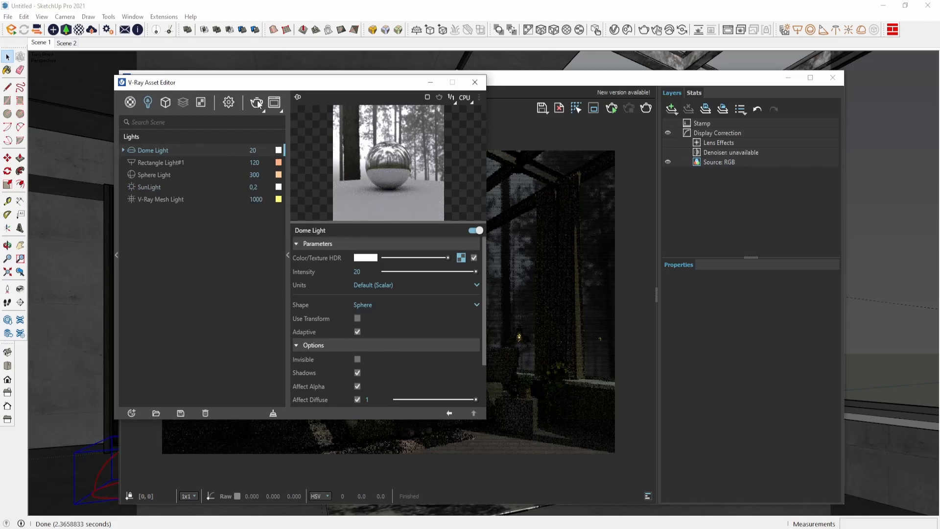
pyautogui.moveTo(512, 82); pyautogui.dragTo(651, 77)
pyautogui.moveTo(242, 85); pyautogui.dragTo(165, 73)
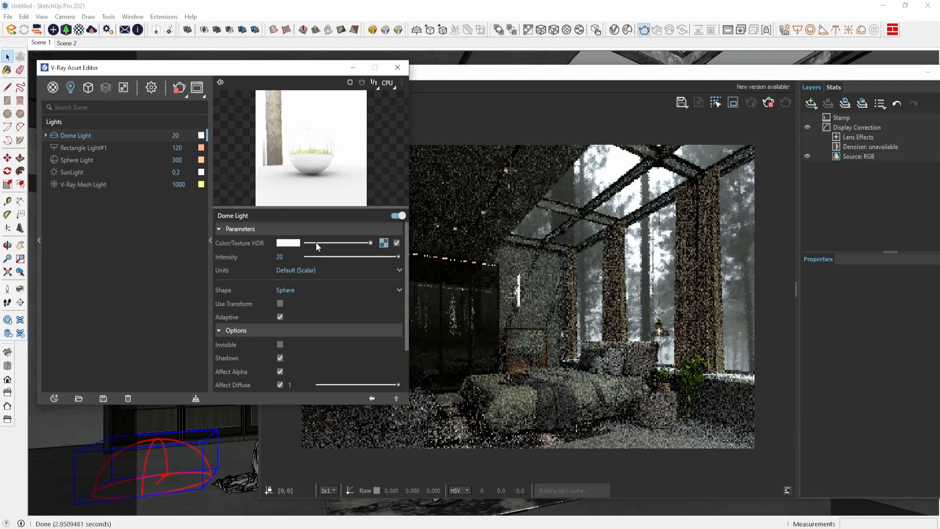
pyautogui.moveTo(454, 77); pyautogui.dragTo(537, 78)
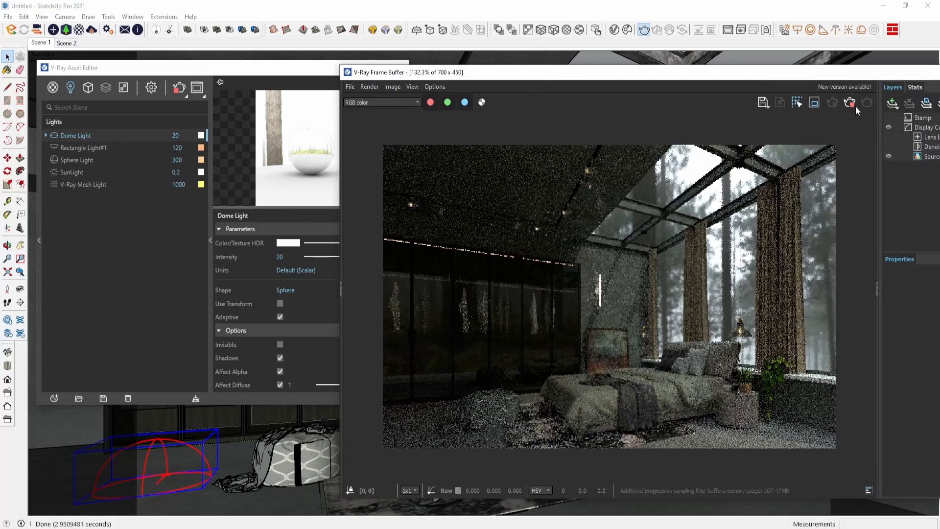
# - Set the dome light's intensity to 30 and check it with a short test render
pyautogui.doubleClick(174, 136)
pyautogui.write('30')
pyautogui.press('Return')
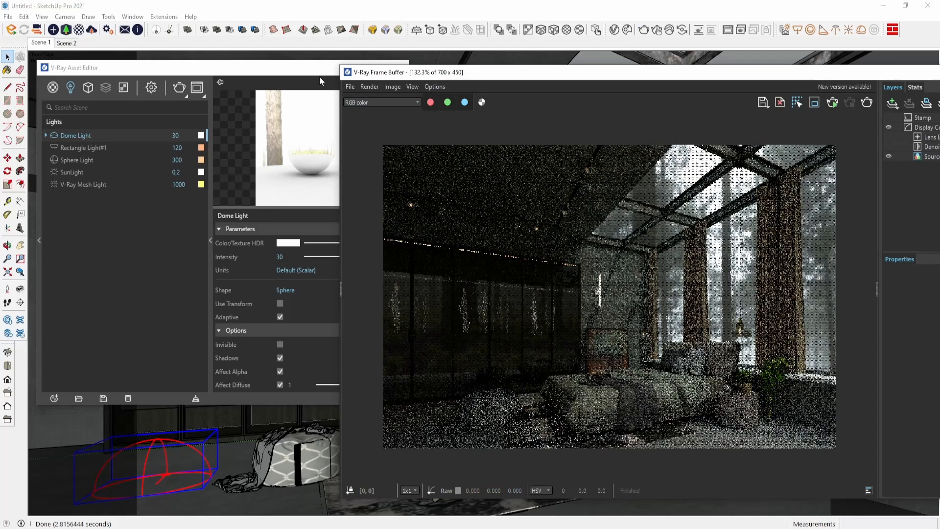
# - Select the wardrobe's Rectangle Light#1 objects in the scene and set that light's intensity to 800
pyautogui.click(320, 76)
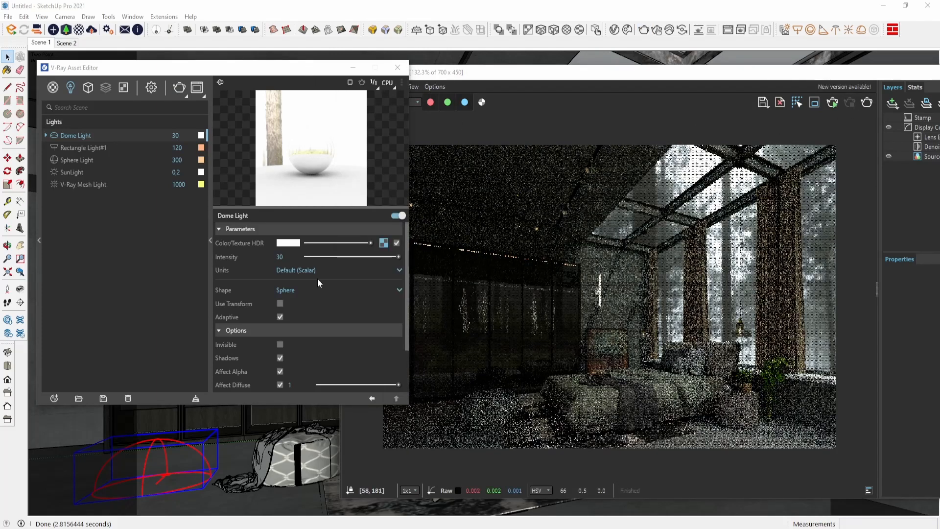
pyautogui.click(83, 147)
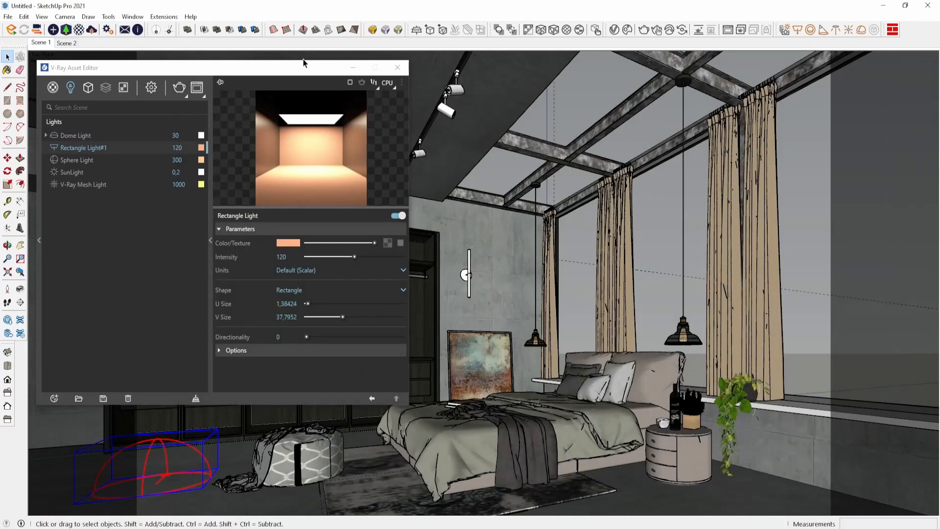
pyautogui.moveTo(304, 63); pyautogui.dragTo(737, 88)
pyautogui.rightClick(537, 175)
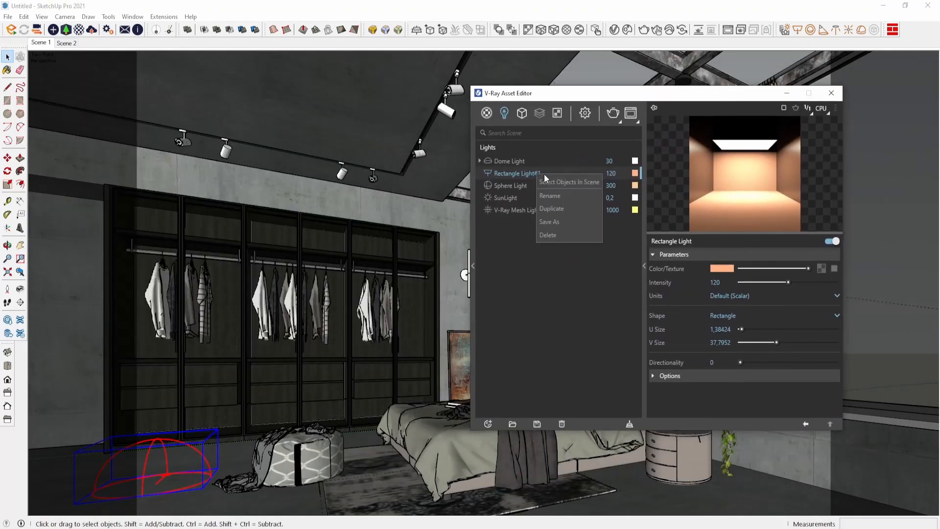
pyautogui.press('Escape')
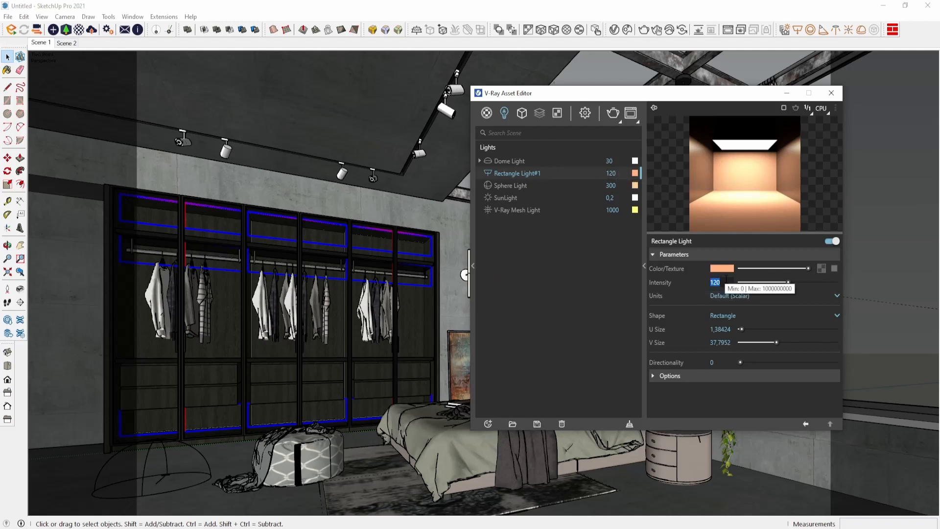
pyautogui.write('800')
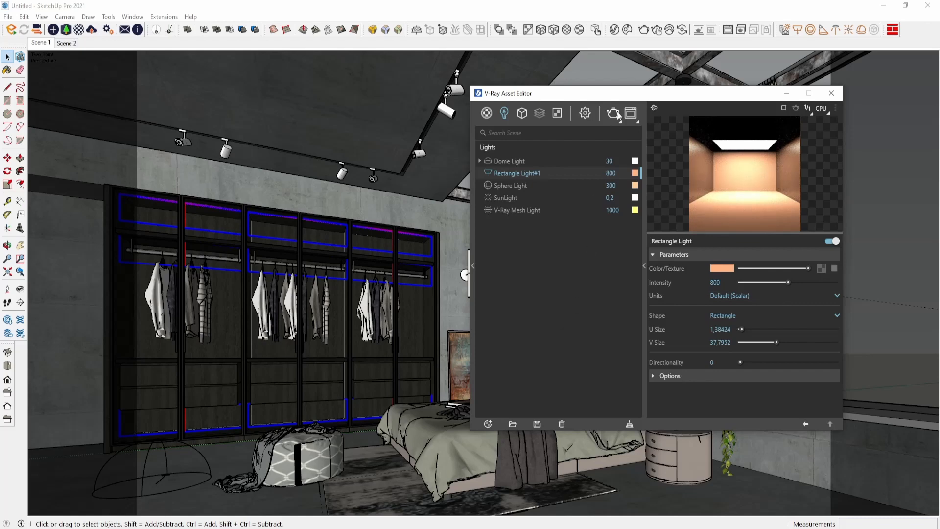
# - Check the wardrobe lighting with a short test render of Scene 1, closing the render and the Asset Editor
pyautogui.click(613, 112)
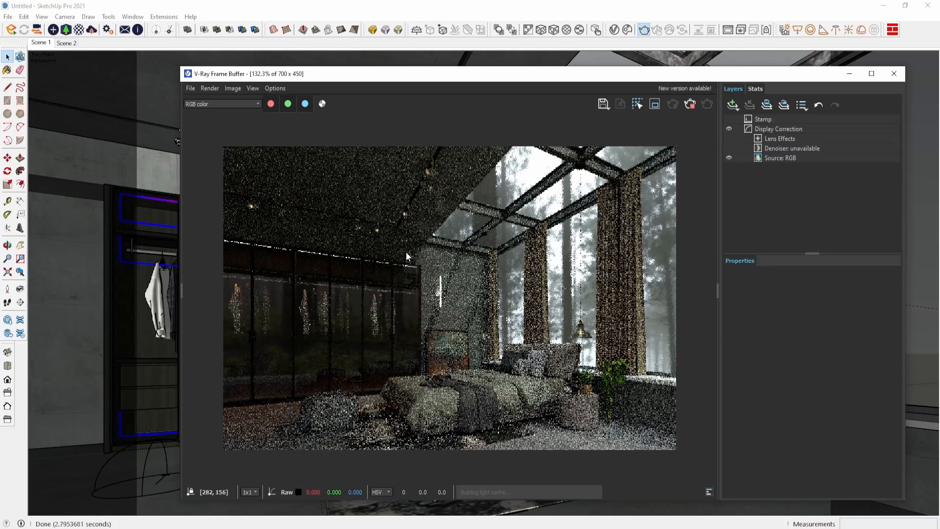
pyautogui.click(894, 74)
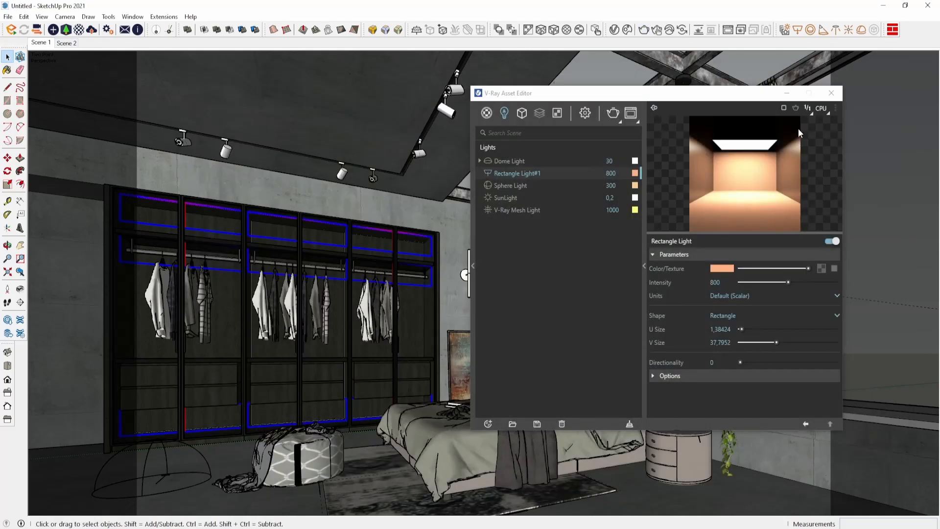
pyautogui.click(832, 93)
# - Place a V-Ray spot light under the bulb of the pendant lamp above the nightstand and return to Scene 1
pyautogui.click(690, 395)
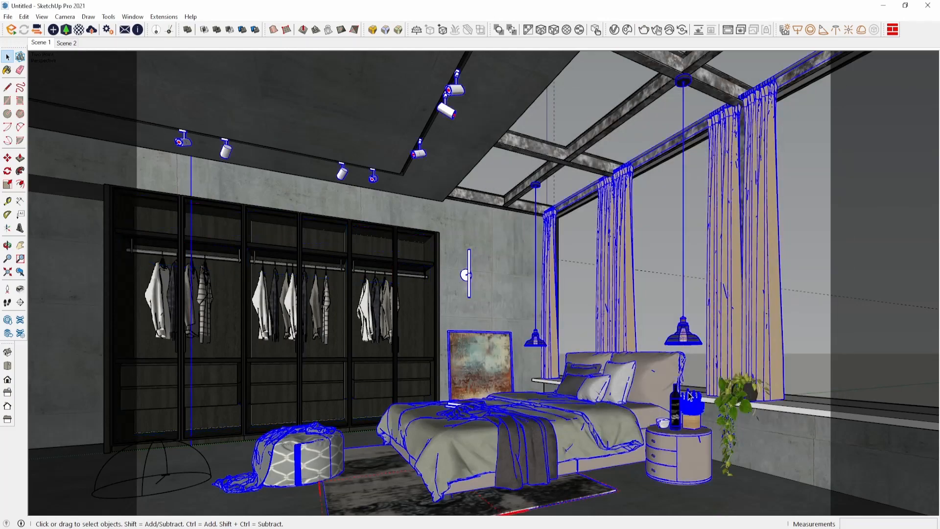
pyautogui.moveTo(690, 396); pyautogui.dragTo(689, 228, button='middle')
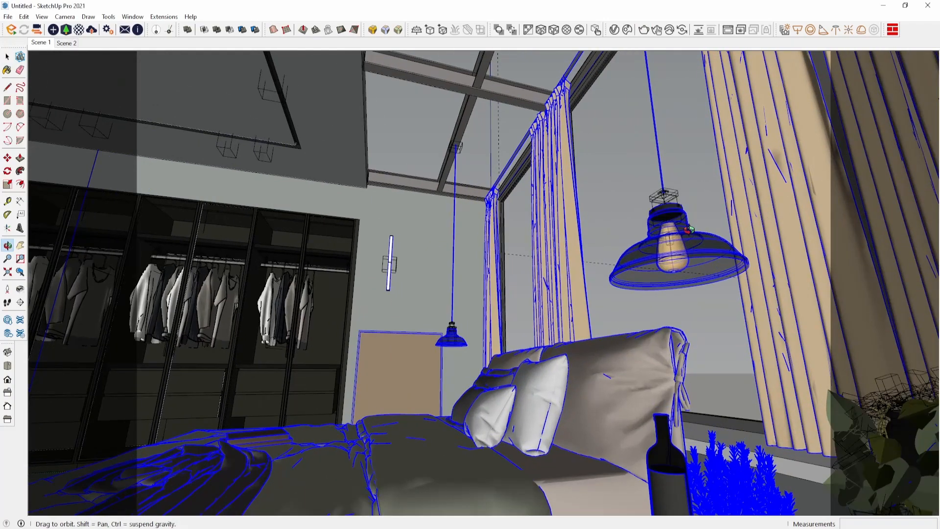
pyautogui.click(823, 29)
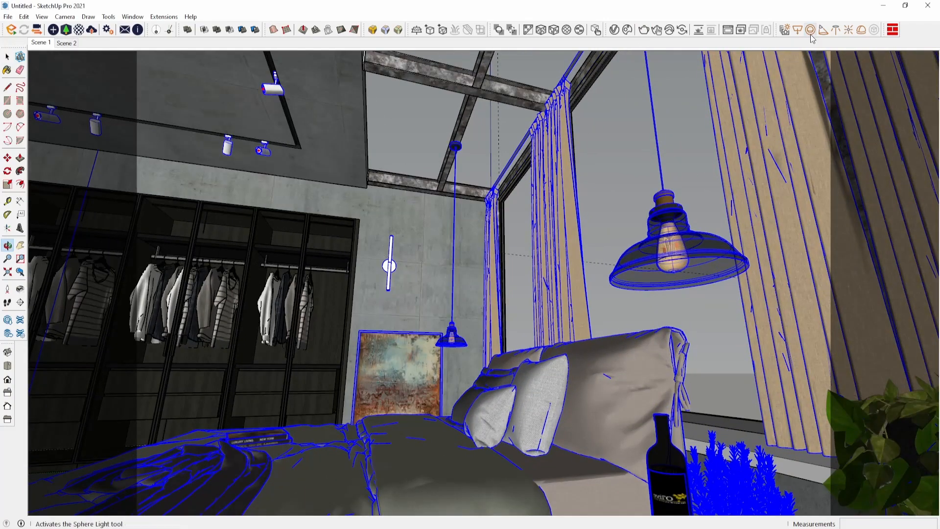
pyautogui.click(673, 272)
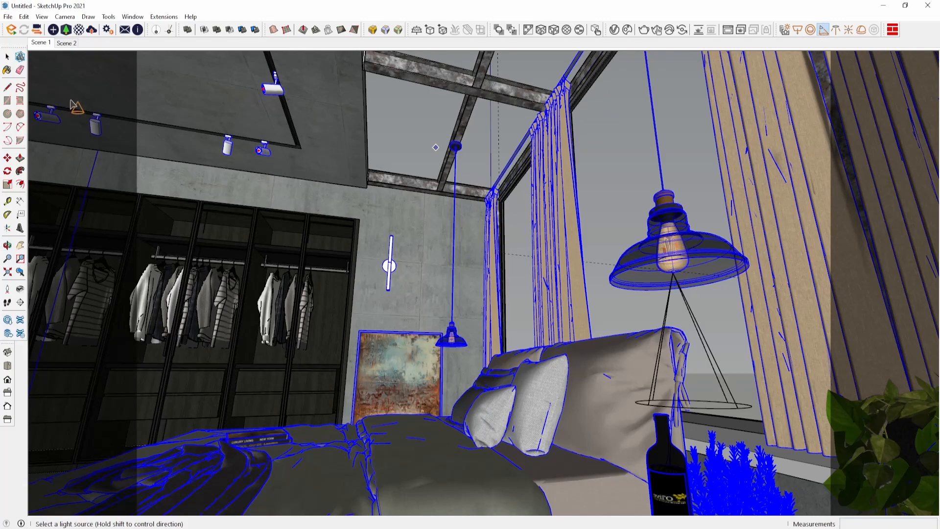
pyautogui.click(44, 43)
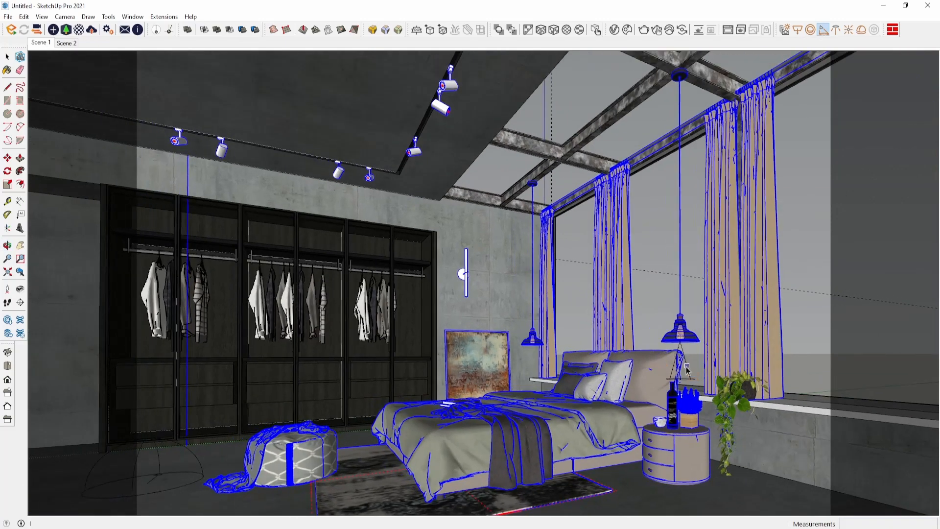
# - Select the pendant's spot light and set its penumbra angle to 49,68 in the V-Ray Asset Editor
pyautogui.press('space')
pyautogui.click(689, 368)
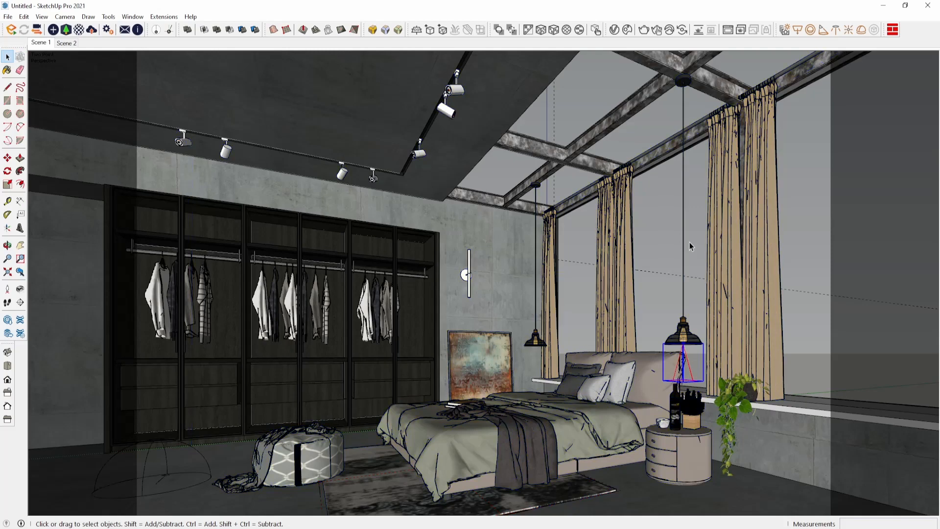
pyautogui.click(615, 30)
pyautogui.moveTo(581, 92); pyautogui.dragTo(280, 121)
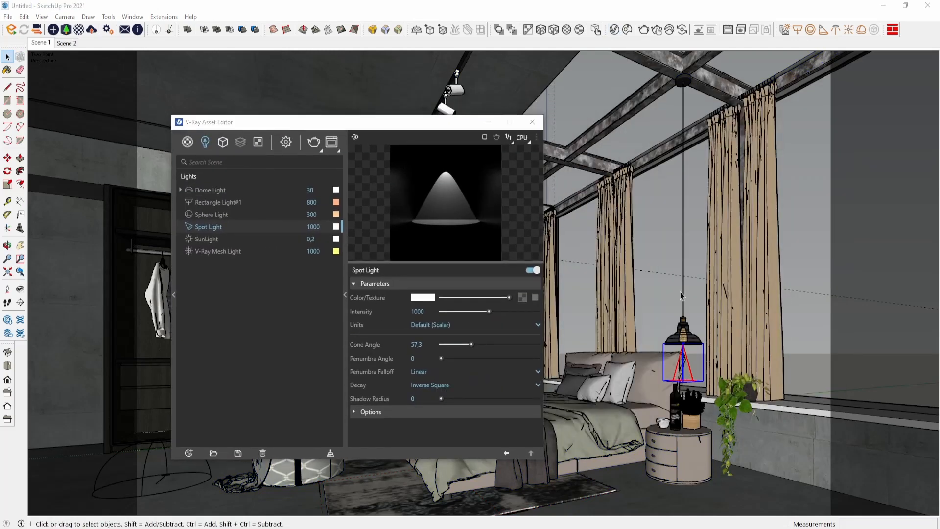
pyautogui.moveTo(443, 360); pyautogui.dragTo(468, 358)
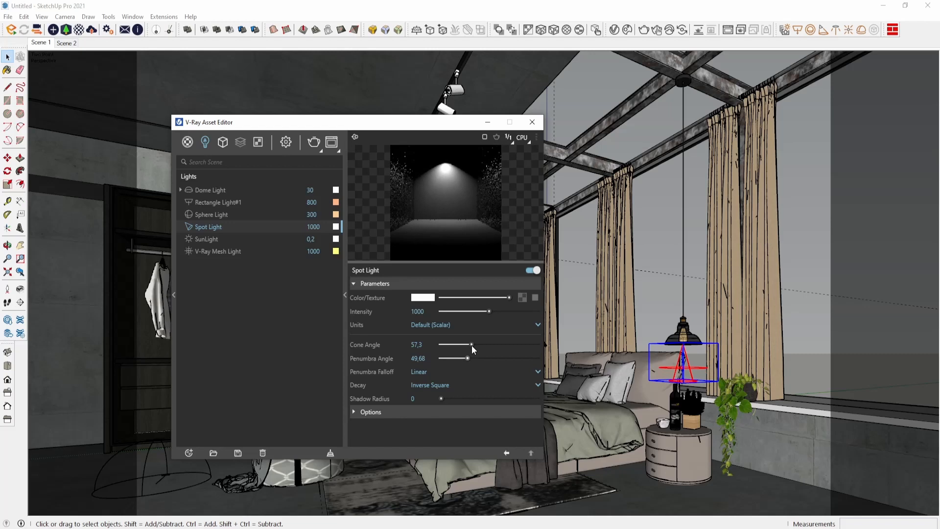
# - Set the pendant spot light's cone angle to 51,53 and change its light color to a warm pale orange
pyautogui.click(469, 344)
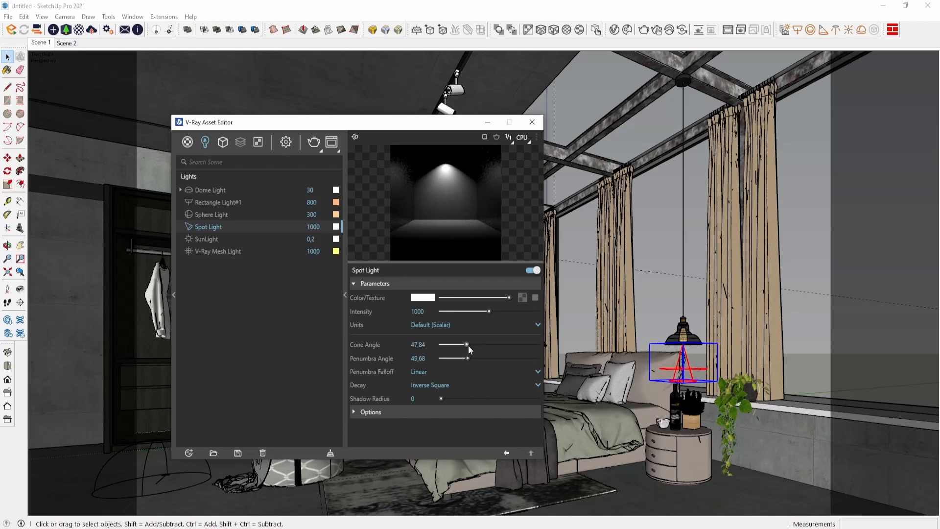
pyautogui.click(423, 297)
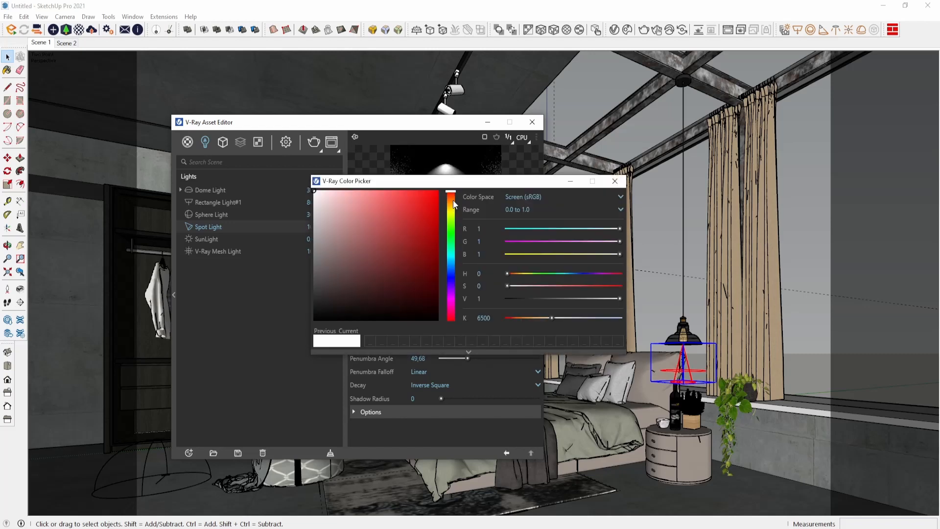
pyautogui.click(455, 205)
pyautogui.click(360, 192)
pyautogui.click(614, 181)
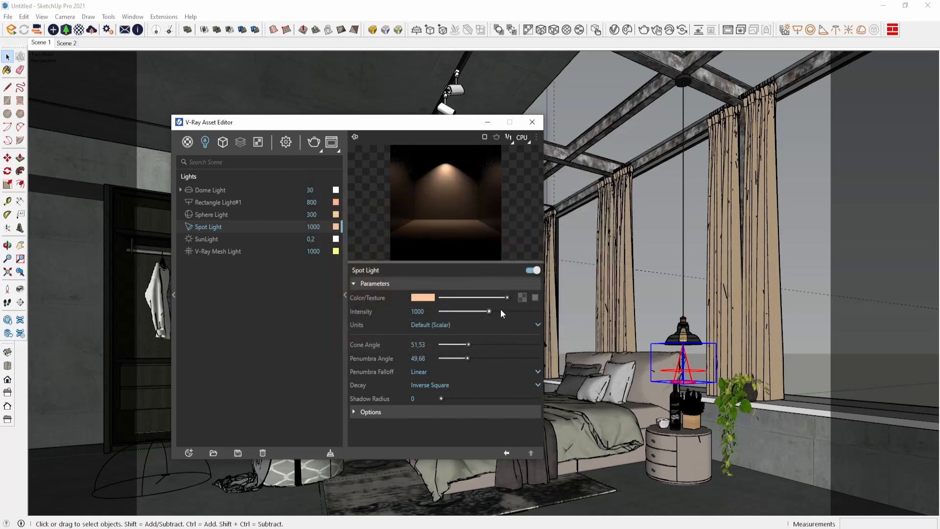
# - Try an intensity of 20000 for the pendant spot light and check it with a short test render
pyautogui.moveTo(418, 313); pyautogui.dragTo(412, 314)
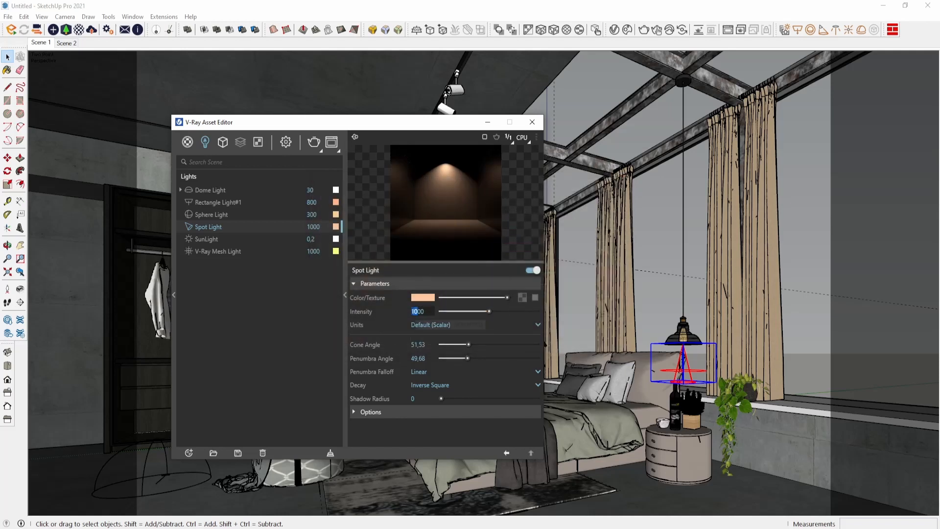
pyautogui.write('200')
pyautogui.press('Return')
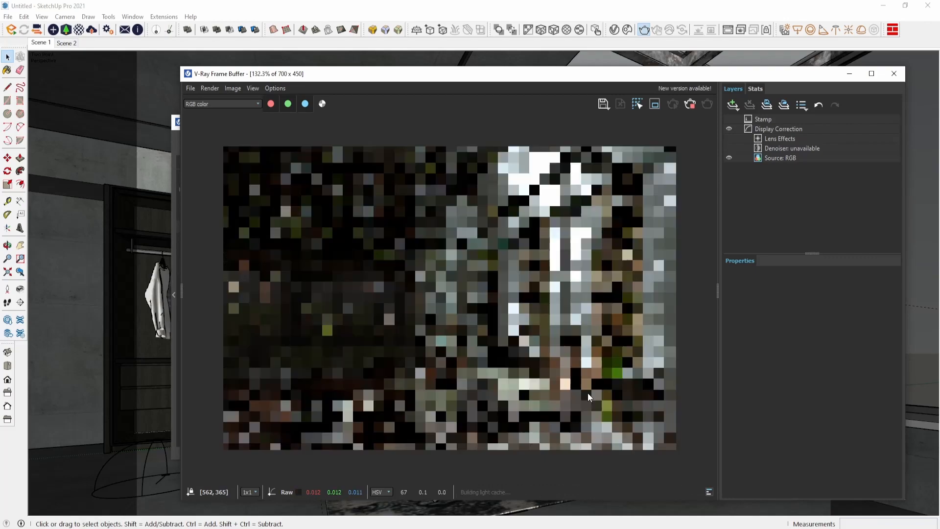
pyautogui.click(894, 74)
# - Set the intensity of the pendant spot light above the nightstand to 50000
pyautogui.scroll(3, 761, 450)
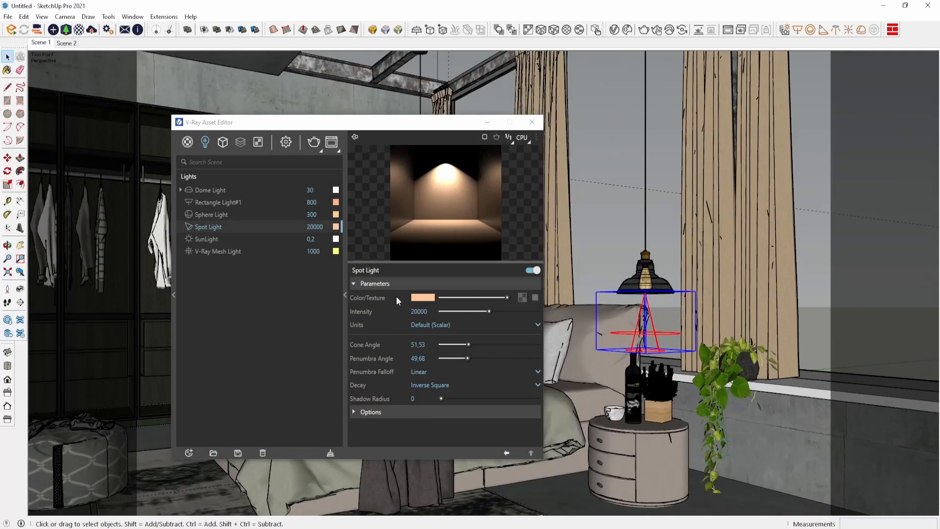
pyautogui.click(412, 311)
pyautogui.write('5')
pyautogui.press('Return')
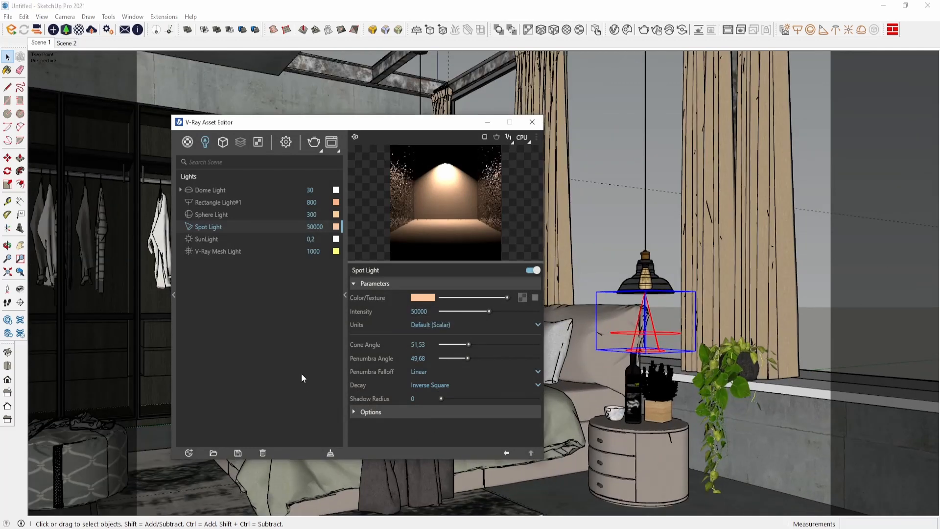
# - Test-render the closer view of the bed and pendant lamp, stopping the render and closing it with the Asset Editor
pyautogui.click(313, 145)
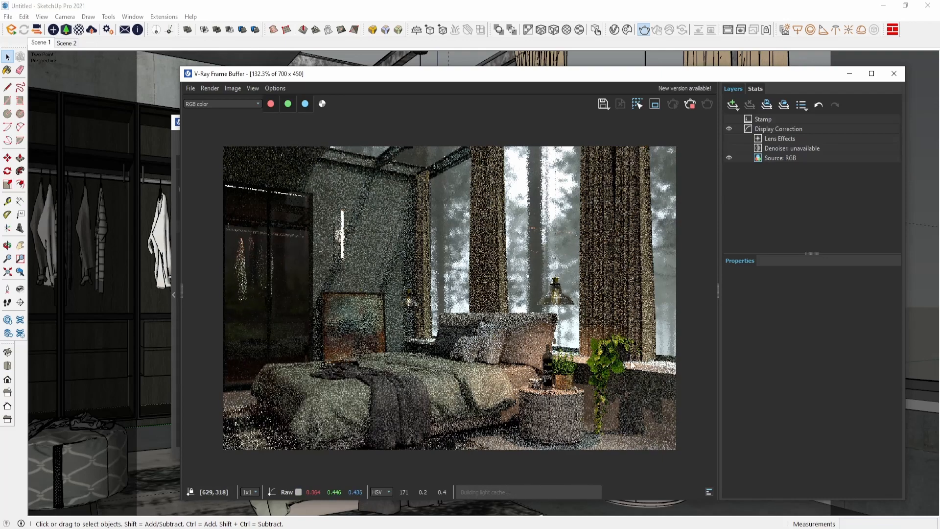
pyautogui.click(690, 105)
pyautogui.click(894, 74)
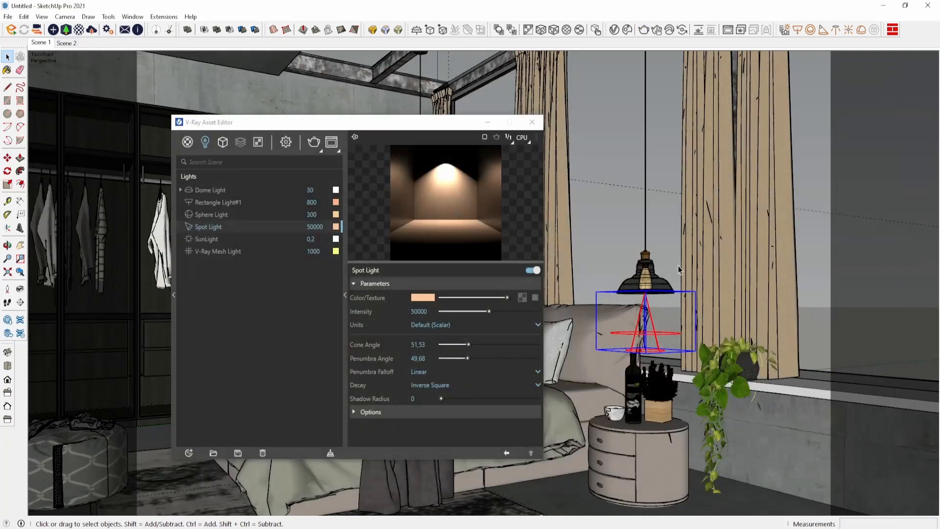
pyautogui.click(530, 120)
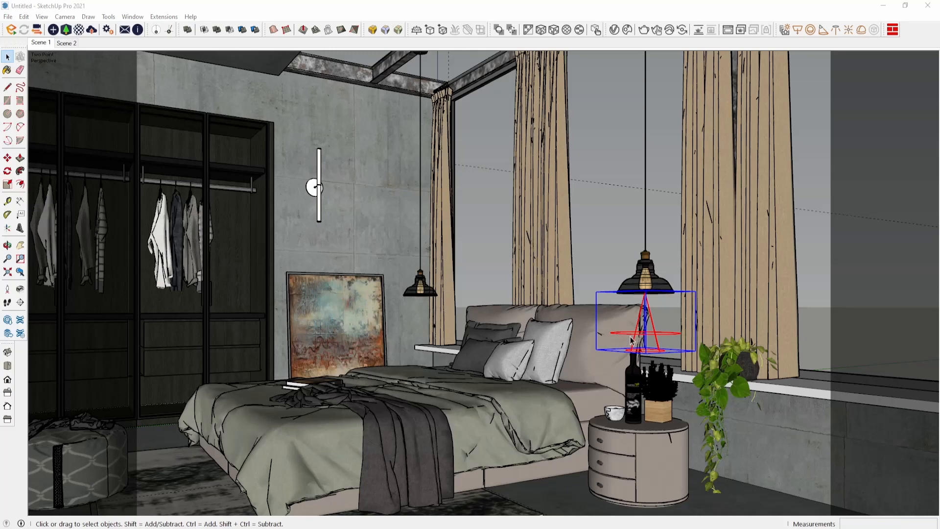
# - Copy the spot light to the bulb tip of the pendant lamp on the bed's far side and return to Scene 1
pyautogui.moveTo(631, 337); pyautogui.dragTo(759, 296, button='middle')
pyautogui.press('m')
pyautogui.press('ctrl')
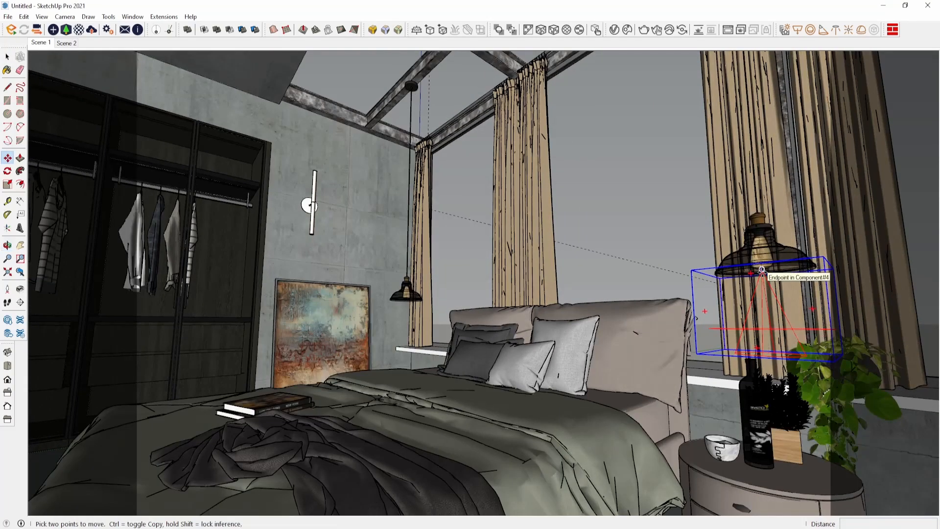
pyautogui.click(762, 269)
pyautogui.scroll(10, 397, 300)
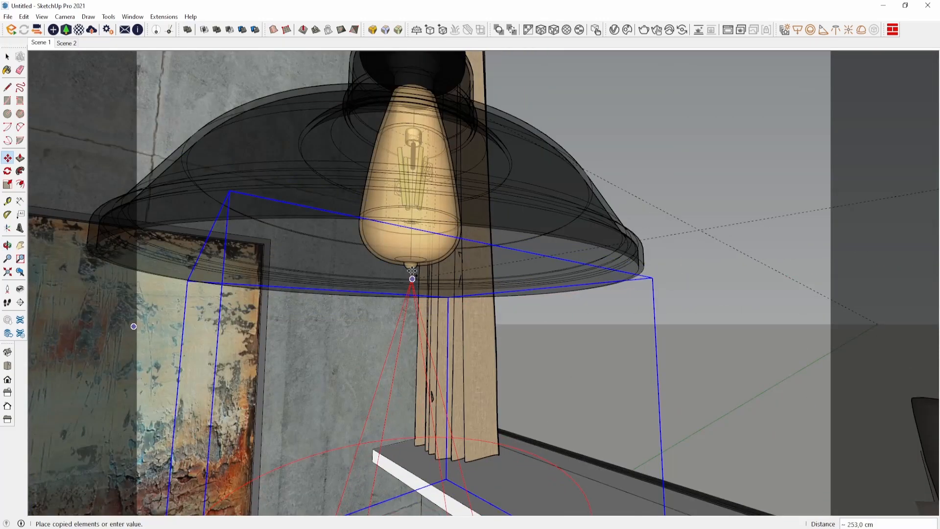
pyautogui.click(430, 297)
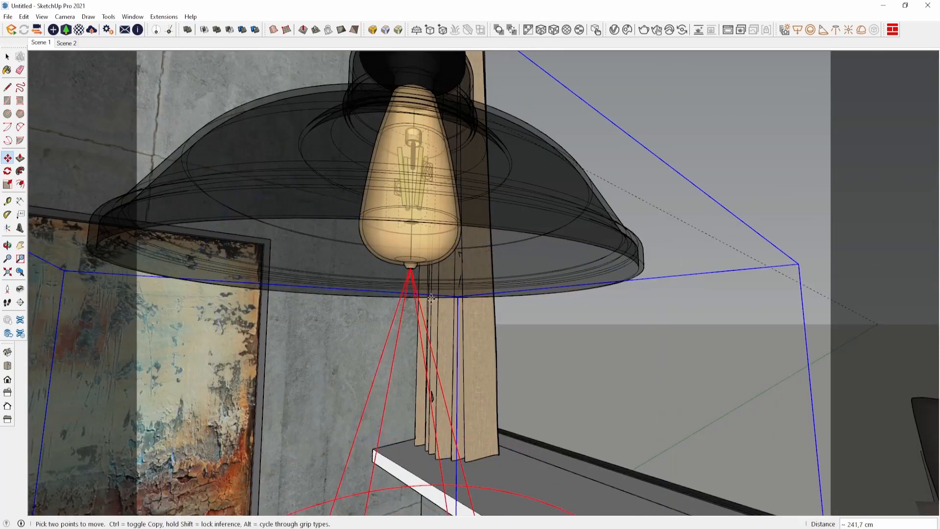
pyautogui.click(45, 46)
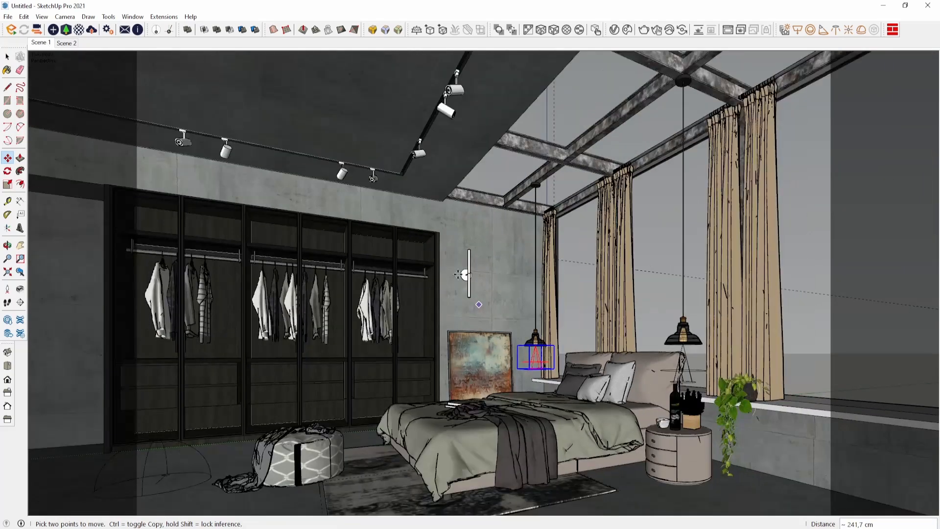
# - Copy the far pendant's spot light and move the copy into the open room above the patterned pouf, in front of the wardrobe
pyautogui.press('ctrl')
pyautogui.click(538, 368)
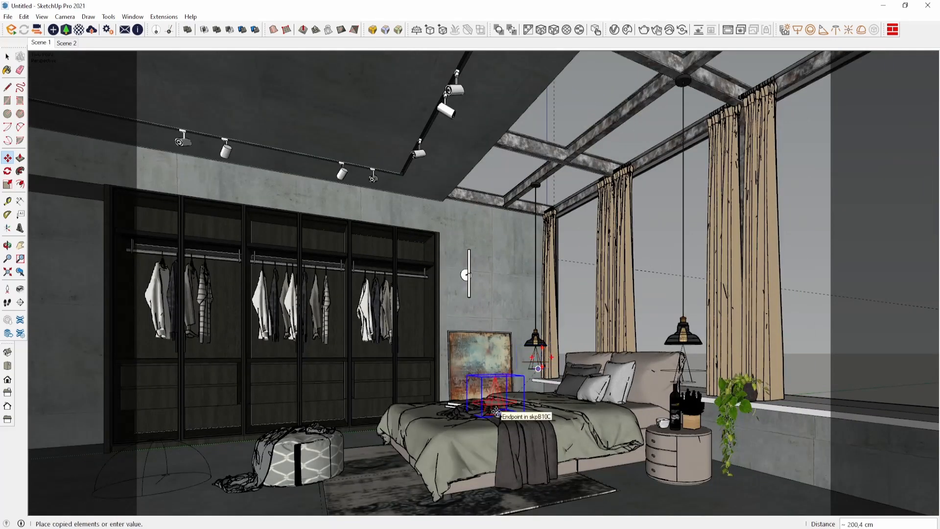
pyautogui.click(485, 365)
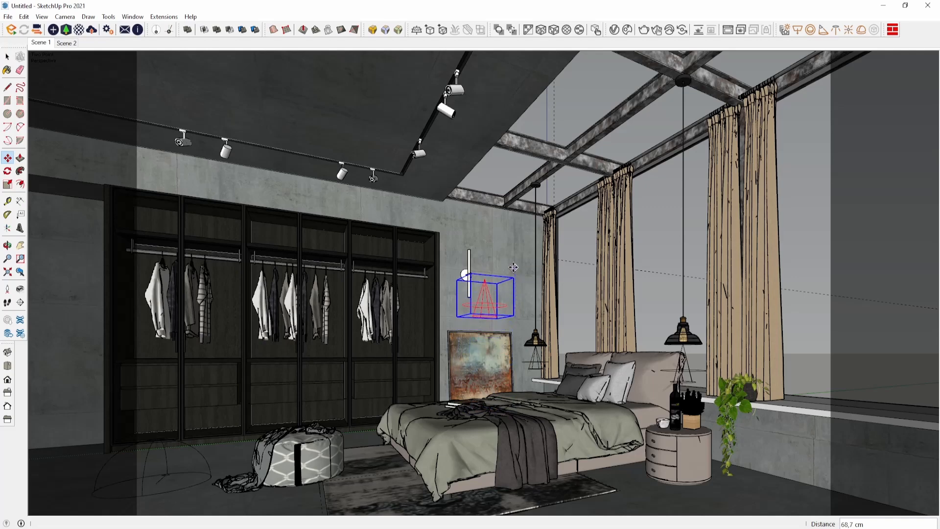
pyautogui.click(515, 272)
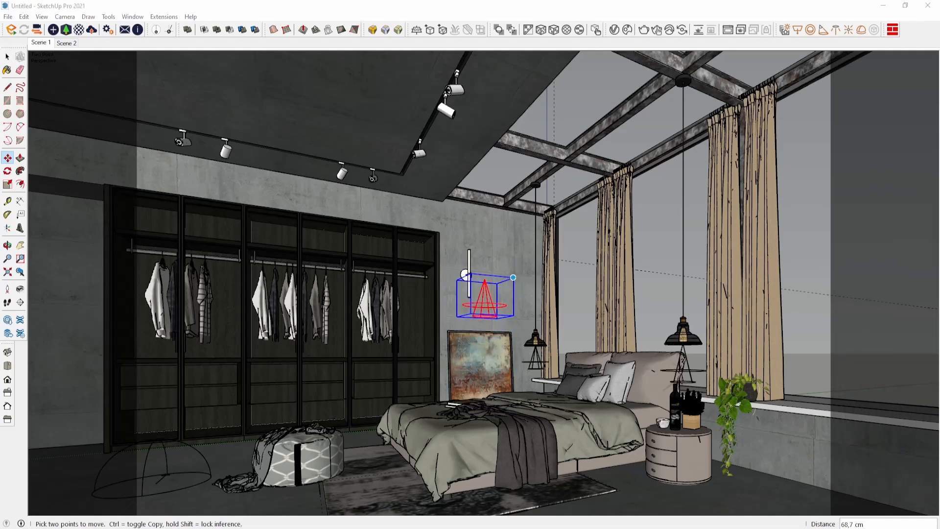
pyautogui.click(486, 280)
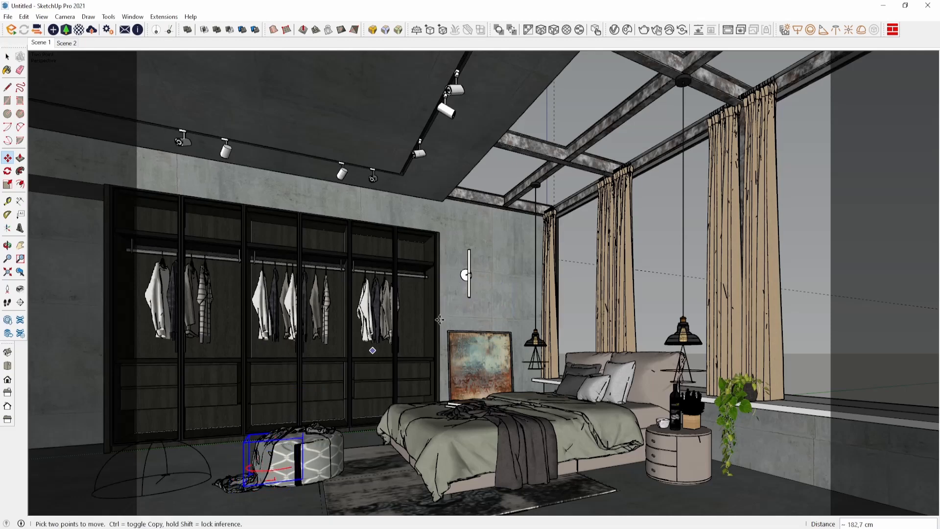
pyautogui.click(324, 321)
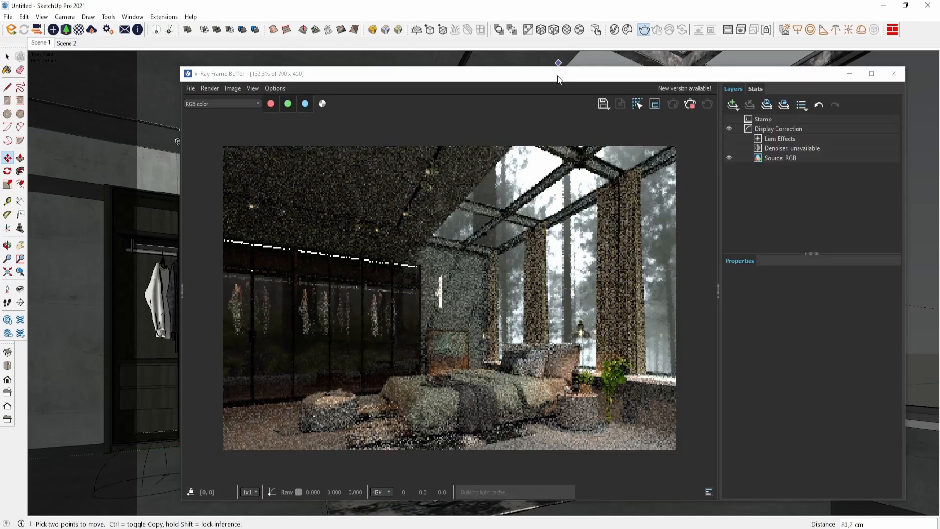
# - Check the combined lamp lighting in a test render of Scene 1, stopping and closing it
pyautogui.moveTo(558, 77); pyautogui.dragTo(517, 73)
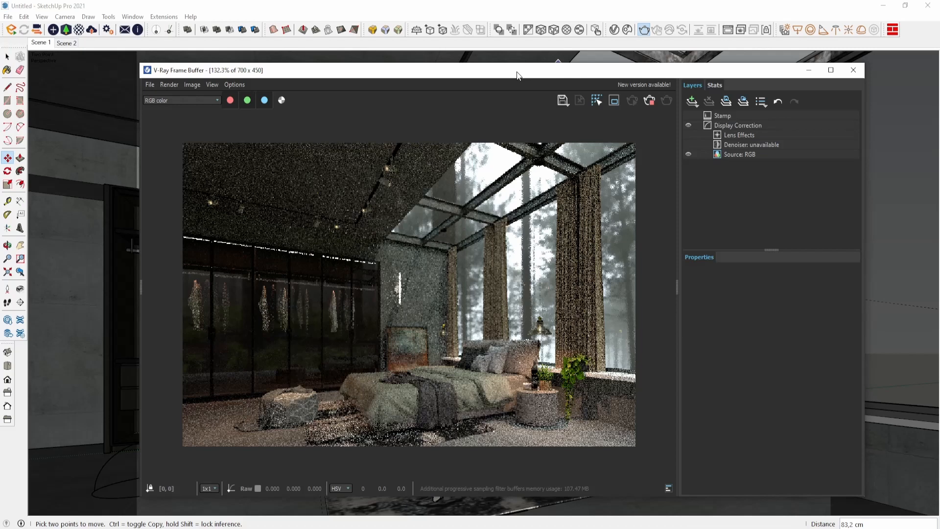
pyautogui.click(650, 100)
pyautogui.click(853, 70)
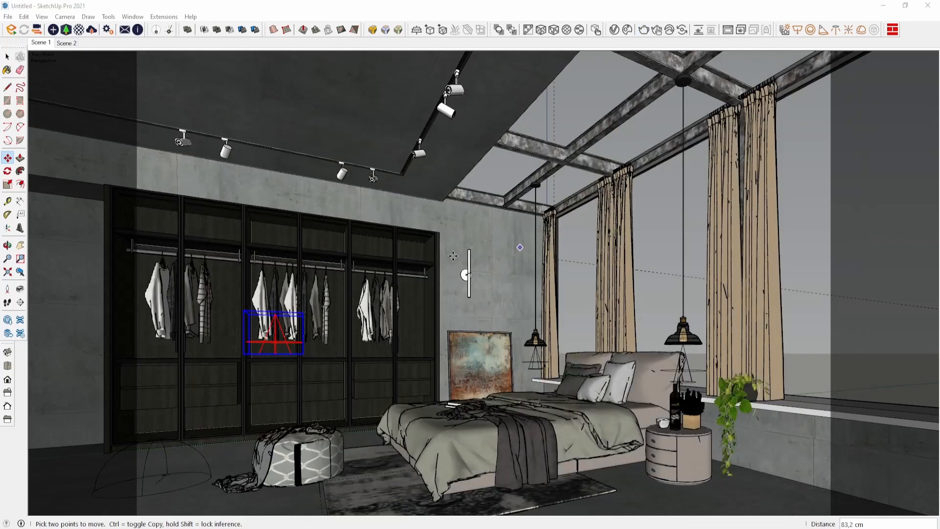
# - Select the dome light on the floor, set its units to Radiant Power (Watts) and test-render Scene 1
pyautogui.press('space')
pyautogui.click(157, 446)
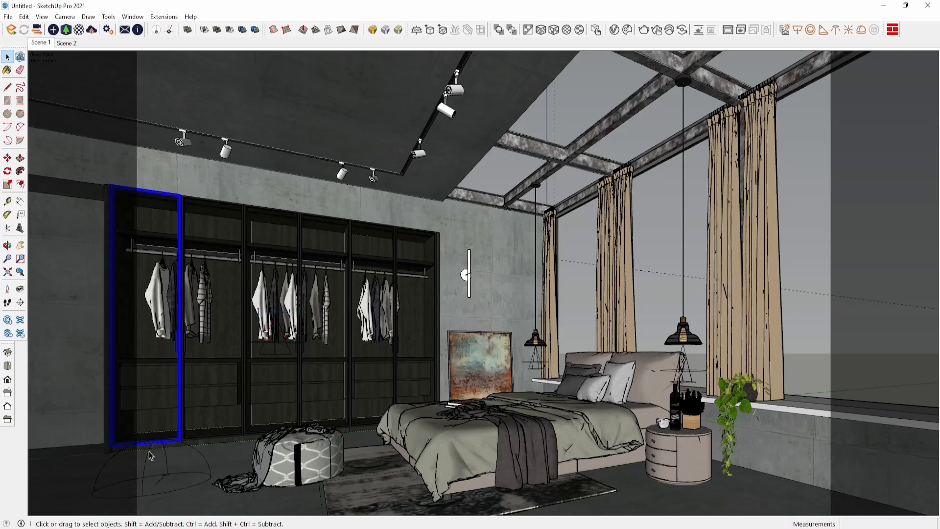
pyautogui.click(151, 455)
pyautogui.click(613, 30)
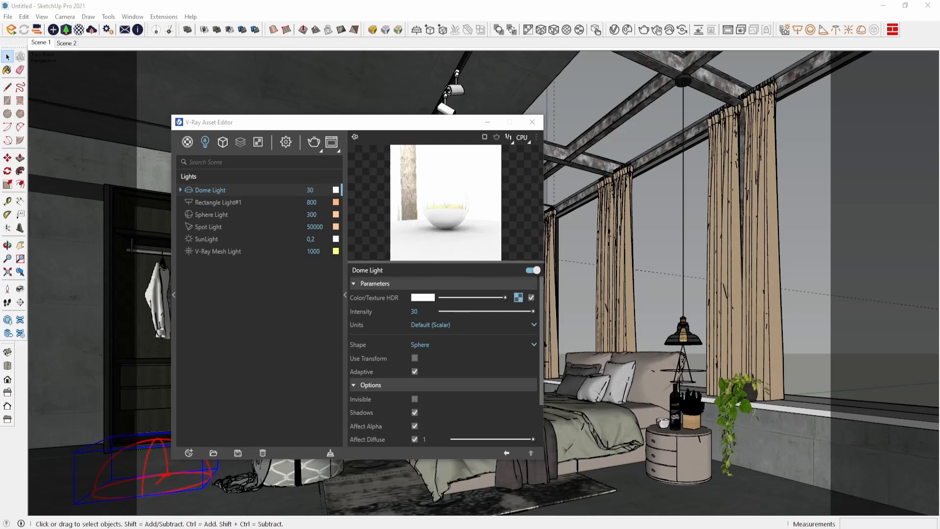
pyautogui.click(465, 325)
pyautogui.click(441, 377)
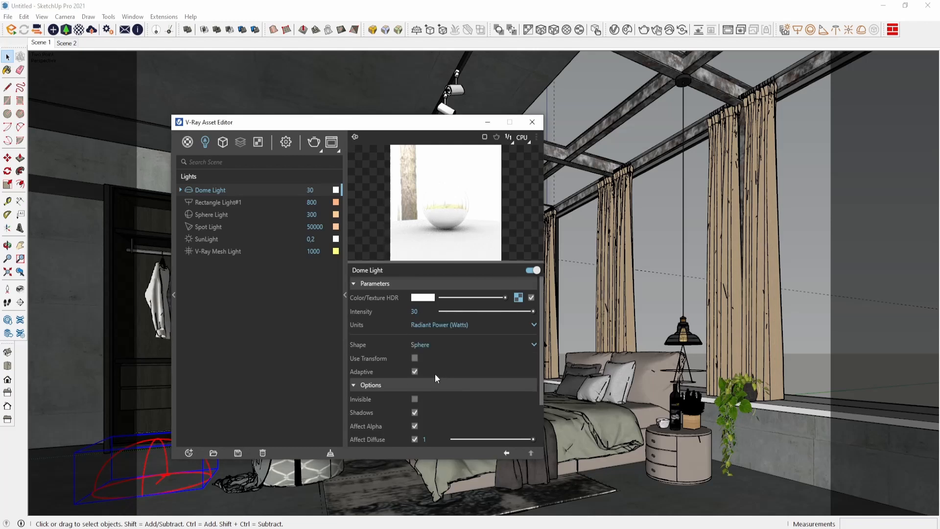
pyautogui.scroll(-2, 438, 369)
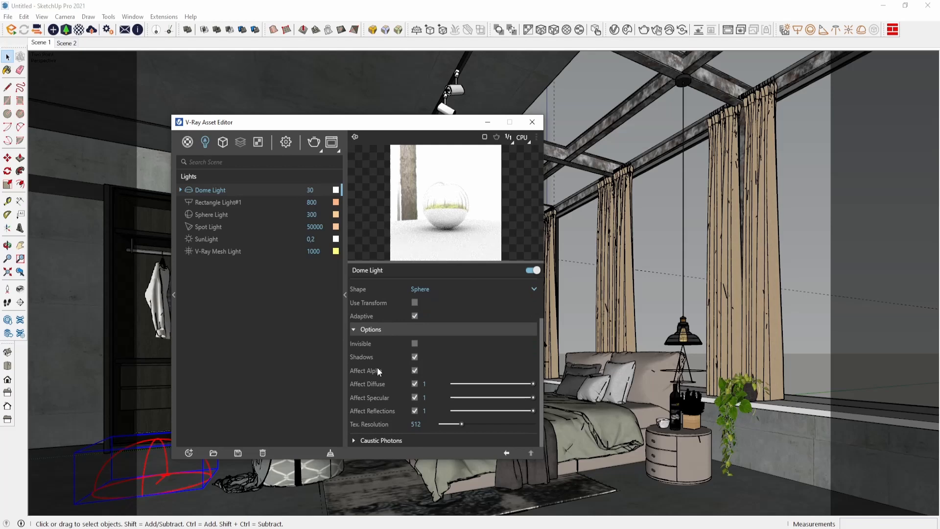
pyautogui.click(313, 142)
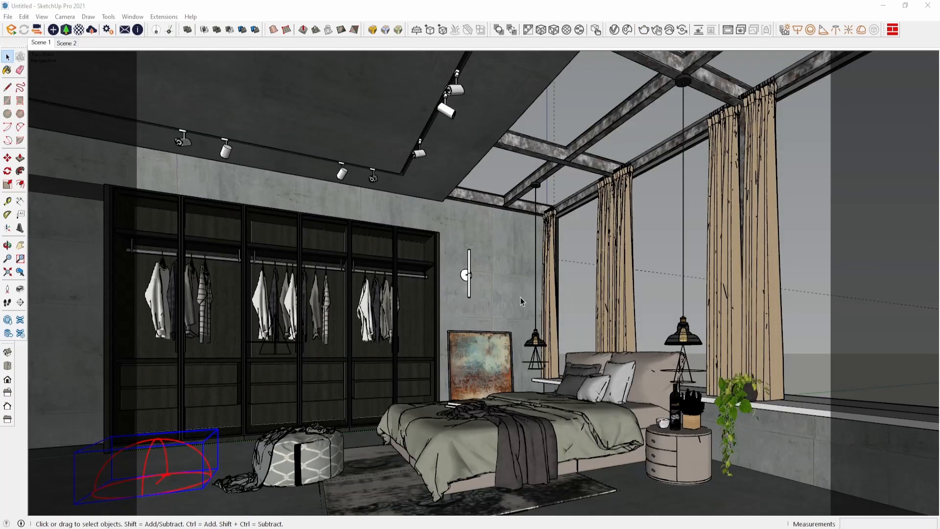
# - Switch to the BOCAU SketchUp model, copy its bird flock and scattered leaves groups, and return to the bedroom model
pyautogui.click(521, 297)
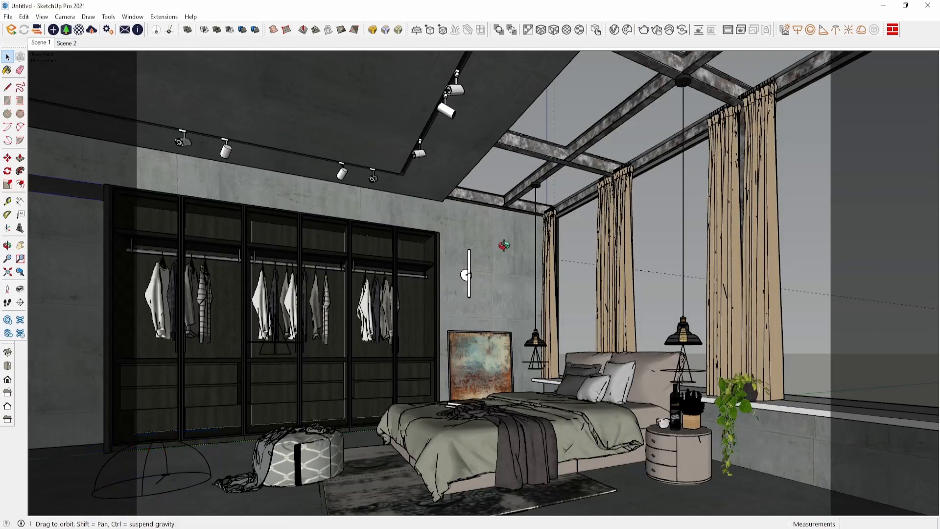
pyautogui.moveTo(503, 246)
pyautogui.mouseDown(button='middle')
pyautogui.moveTo(532, 290)
pyautogui.moveTo(556, 380)
pyautogui.moveTo(411, 243)
pyautogui.moveTo(480, 356)
pyautogui.moveTo(530, 391)
pyautogui.mouseUp(button='middle')
pyautogui.moveTo(444, 508)
pyautogui.click(423, 492)
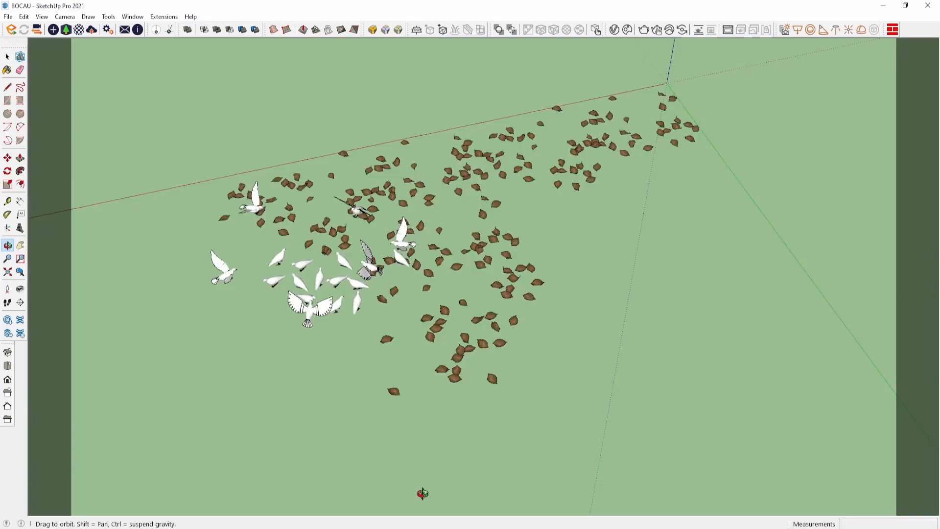
pyautogui.press('space')
pyautogui.moveTo(168, 47); pyautogui.dragTo(745, 445)
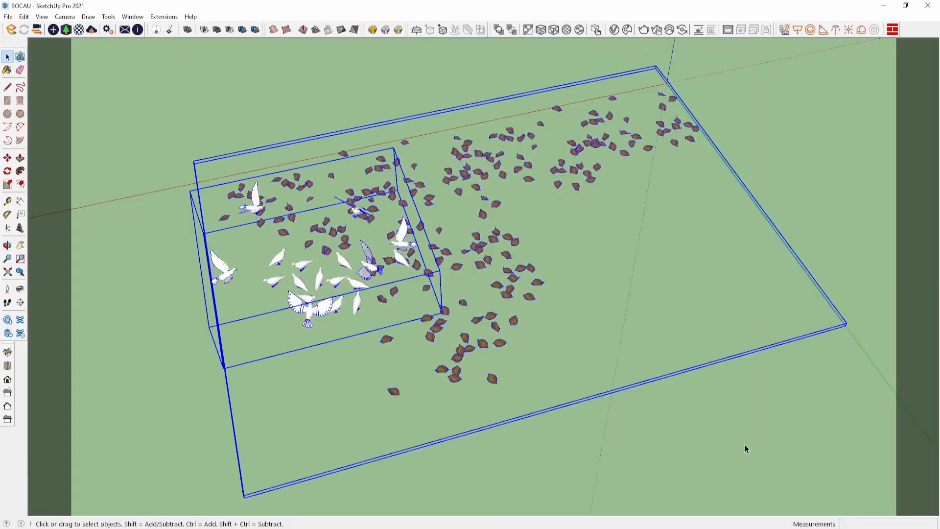
pyautogui.click(24, 16)
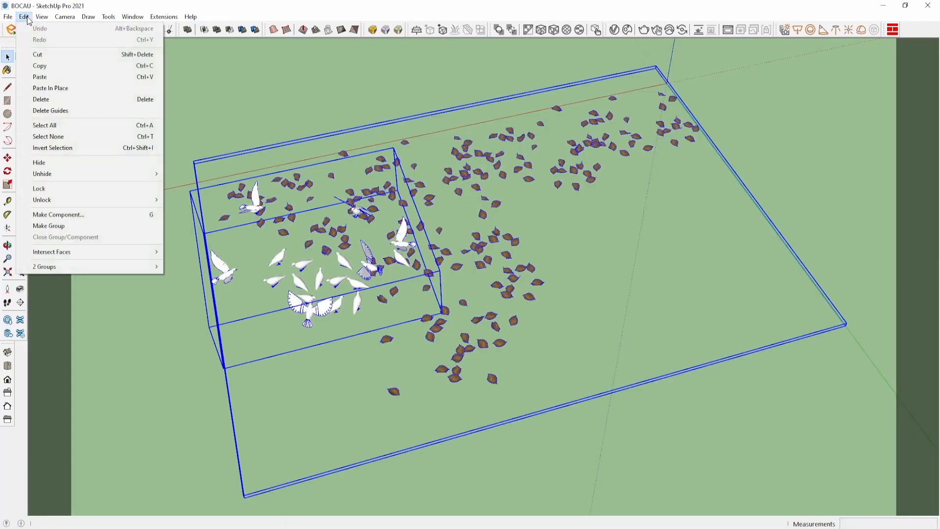
pyautogui.click(44, 67)
pyautogui.click(880, 10)
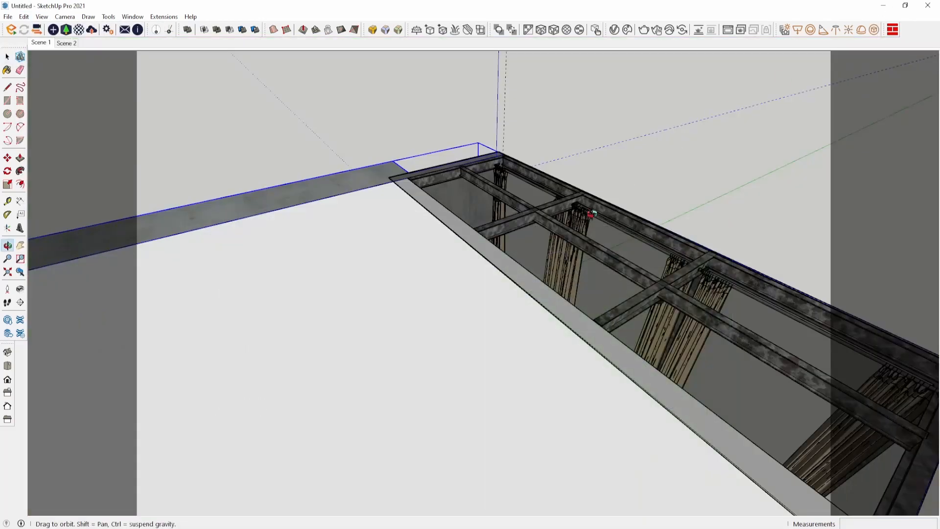
# - Paste the birds and leaves over the glass roof and rotate them so the birds sit at the roof's far end
pyautogui.moveTo(592, 275)
pyautogui.mouseDown()
pyautogui.moveTo(553, 298)
pyautogui.moveTo(514, 294)
pyautogui.mouseUp()
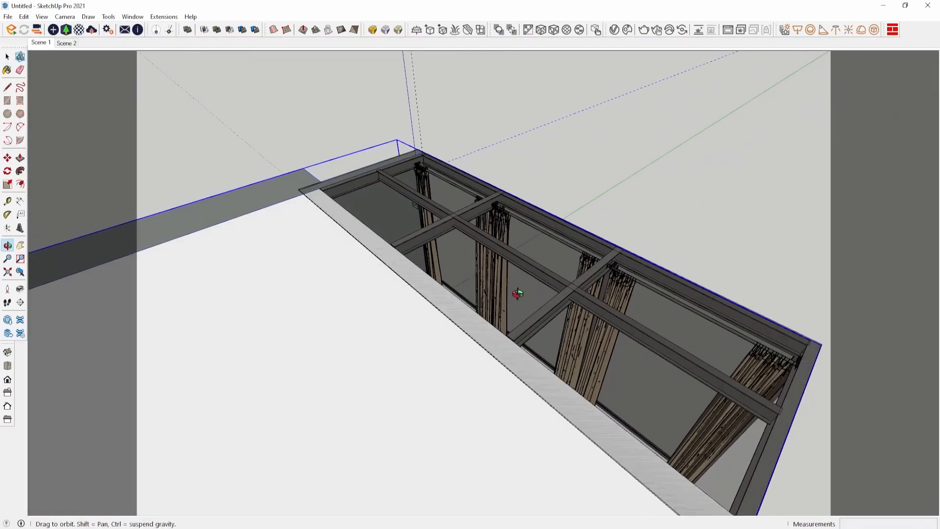
pyautogui.hotkey('ctrl', 'v')
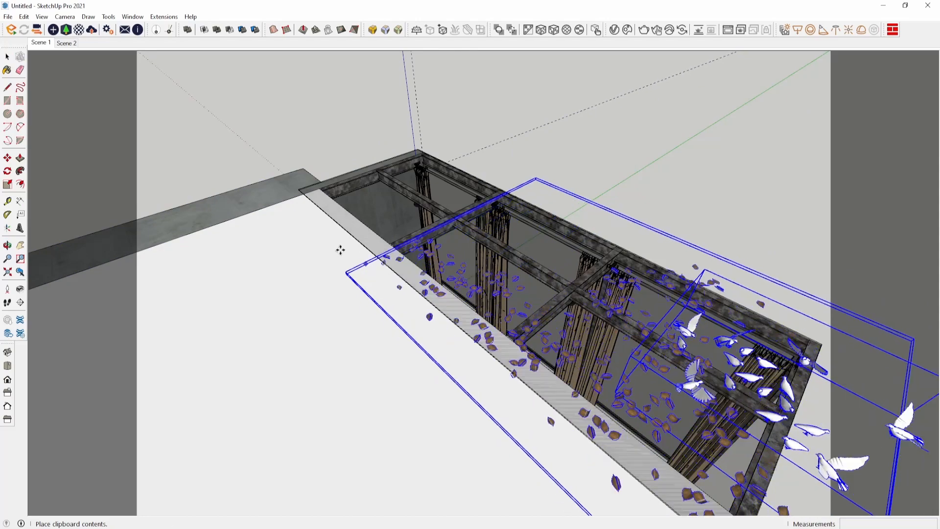
pyautogui.click(396, 204)
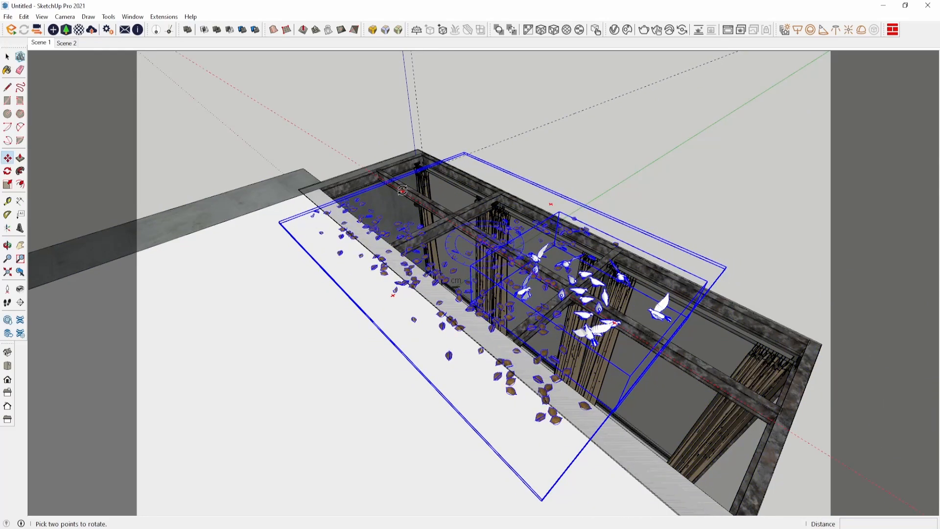
pyautogui.click(402, 192)
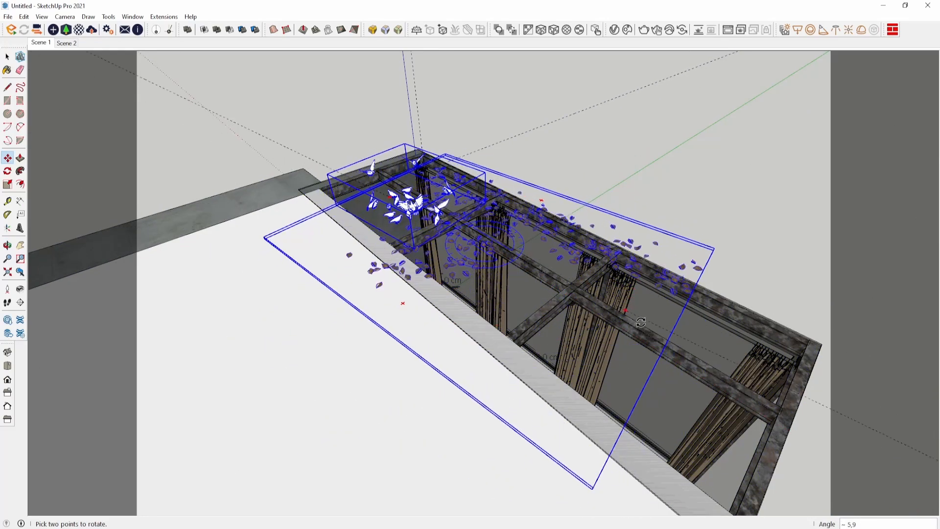
# - Finish rotating the birds and leaves, shift them along the glass roof's far end, and restore the Scene 1 view
pyautogui.click(638, 337)
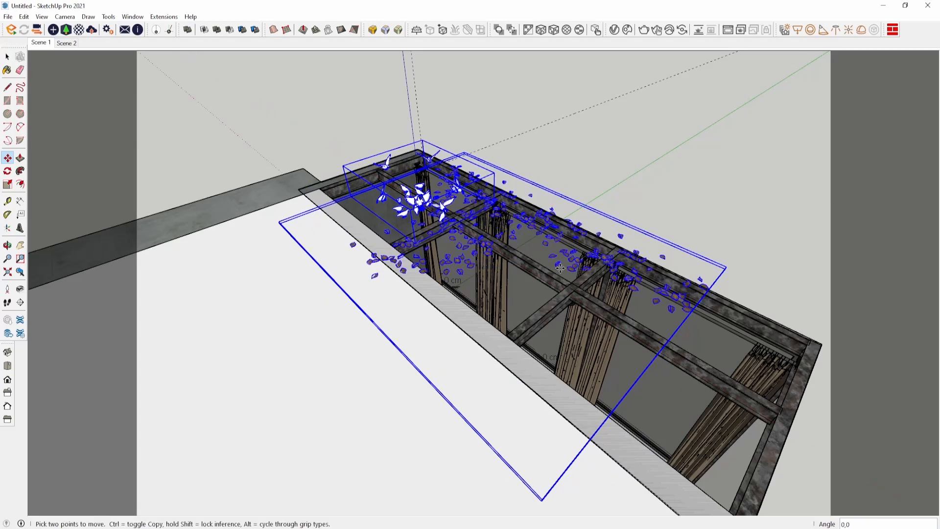
pyautogui.click(544, 254)
pyautogui.click(534, 263)
pyautogui.click(534, 292)
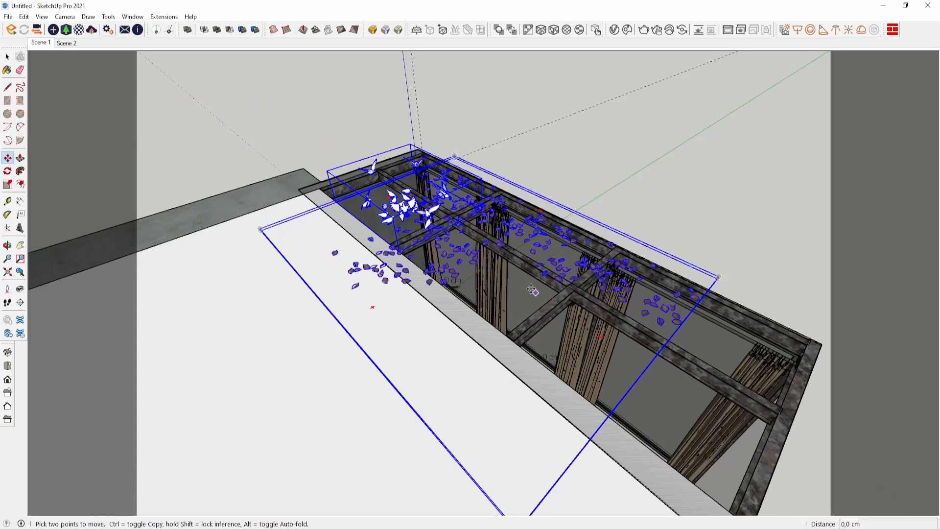
pyautogui.click(525, 283)
pyautogui.press('space')
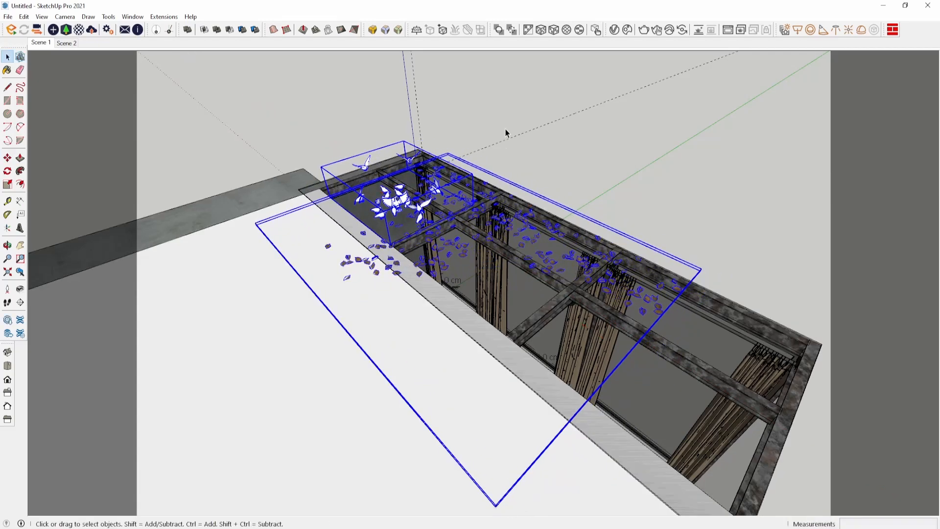
pyautogui.click(492, 127)
pyautogui.click(39, 43)
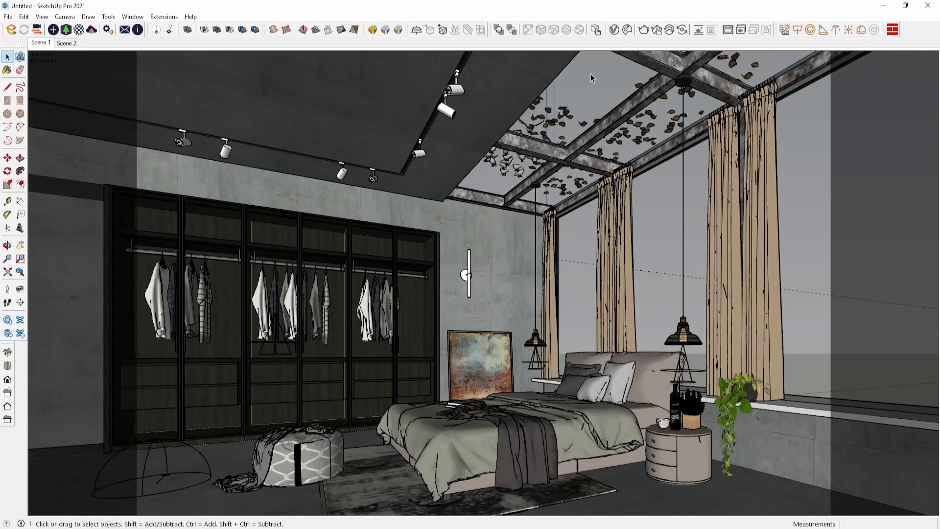
# - Check the birds and leaves in a test render of Scene 1 with display exposure 1.162, stopping and closing it
pyautogui.click(644, 31)
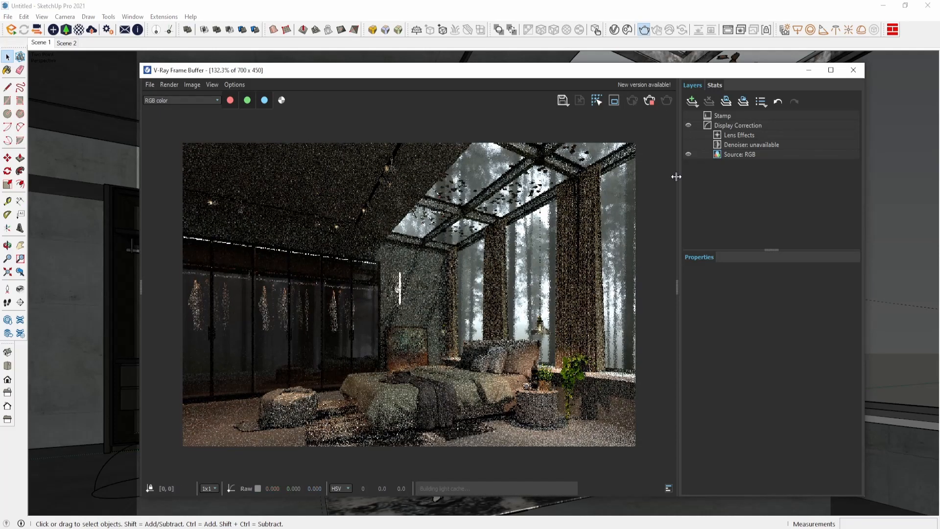
pyautogui.click(739, 126)
pyautogui.moveTo(754, 301); pyautogui.dragTo(769, 301)
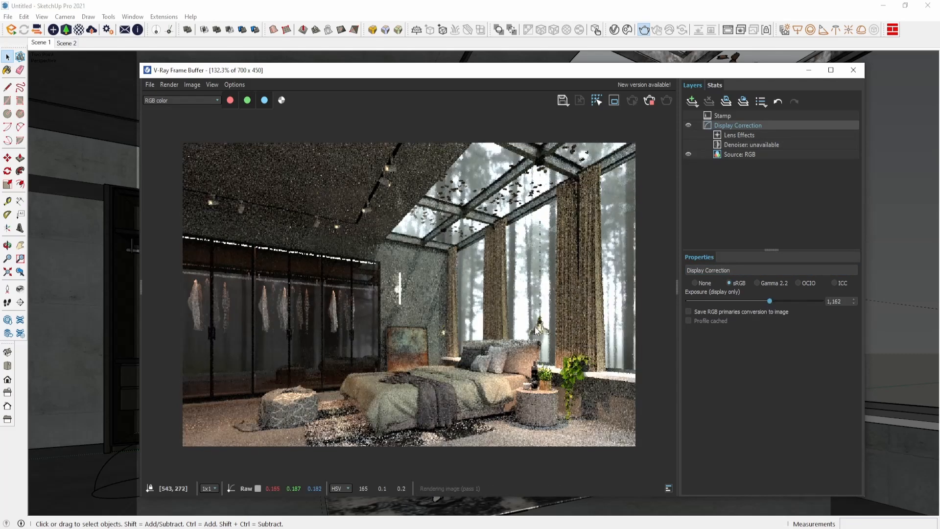
pyautogui.click(650, 104)
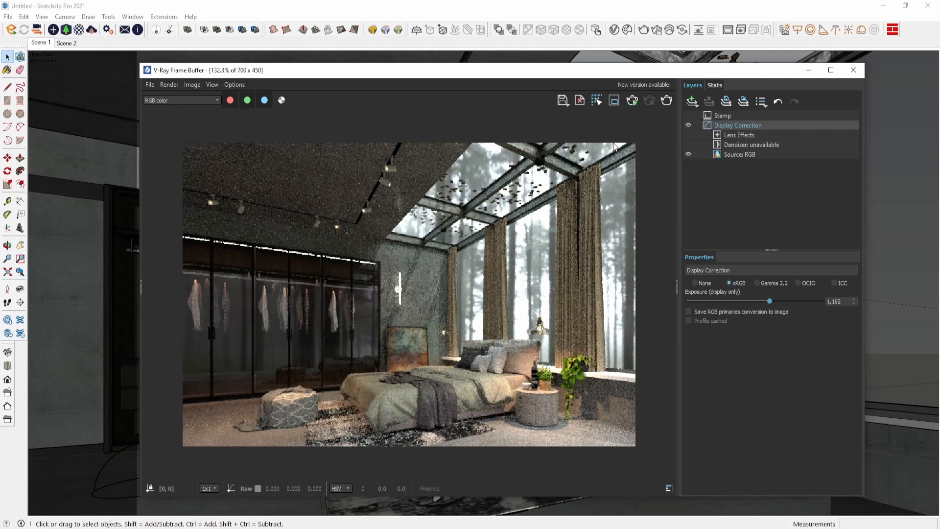
pyautogui.click(855, 72)
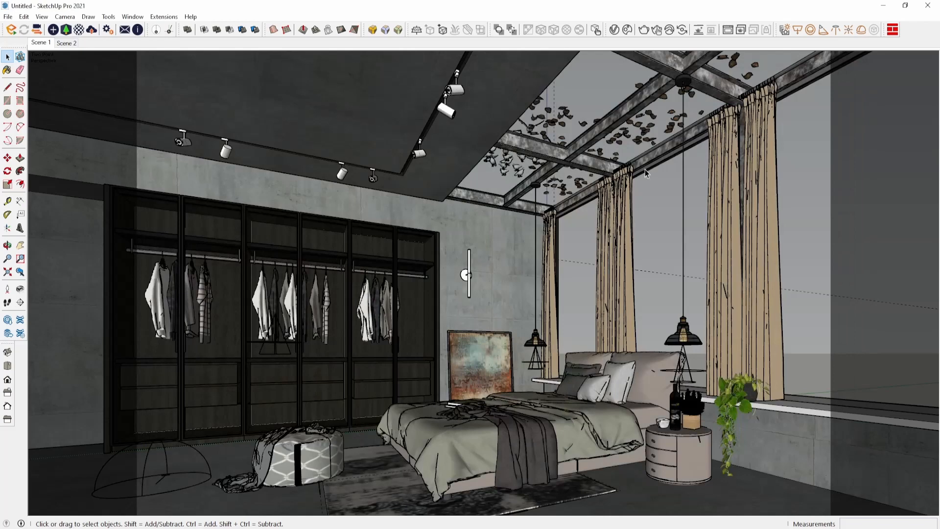
# - Set the V-Ray render quality to High and enable the V-Ray denoiser
pyautogui.click(614, 31)
pyautogui.moveTo(413, 128); pyautogui.dragTo(533, 136)
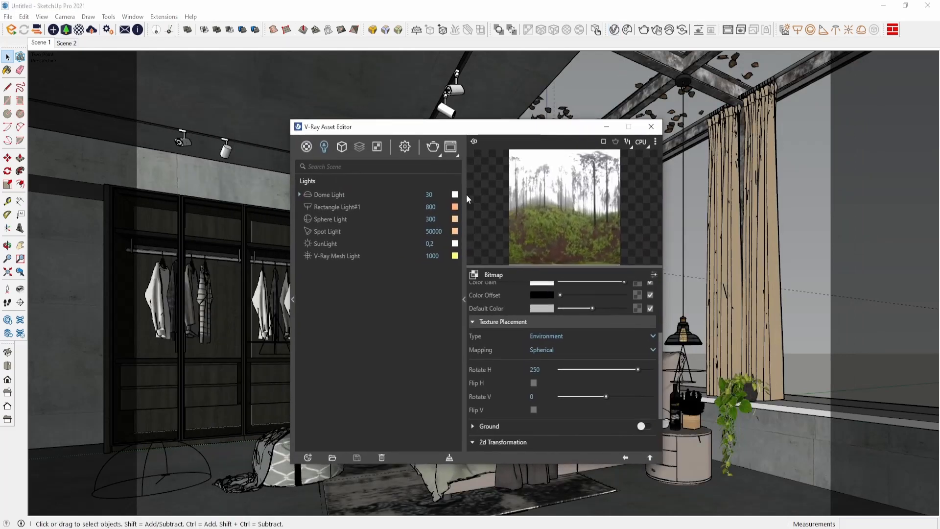
pyautogui.click(405, 147)
pyautogui.moveTo(419, 223); pyautogui.dragTo(439, 226)
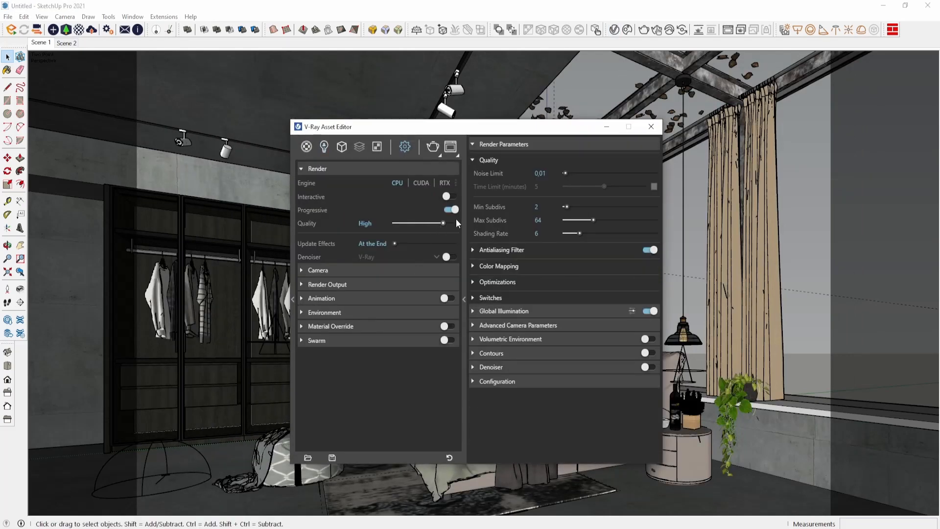
pyautogui.click(446, 257)
# - Lock the render output's aspect ratio and set the image width to 1920
pyautogui.click(404, 284)
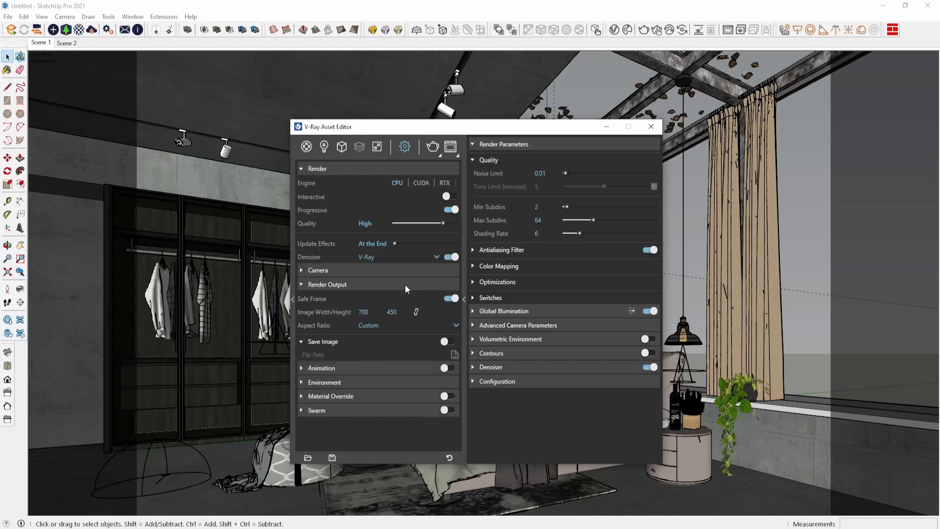
pyautogui.click(373, 315)
pyautogui.write('1920')
pyautogui.press('Return')
pyautogui.hotkey('ctrl', 'z')
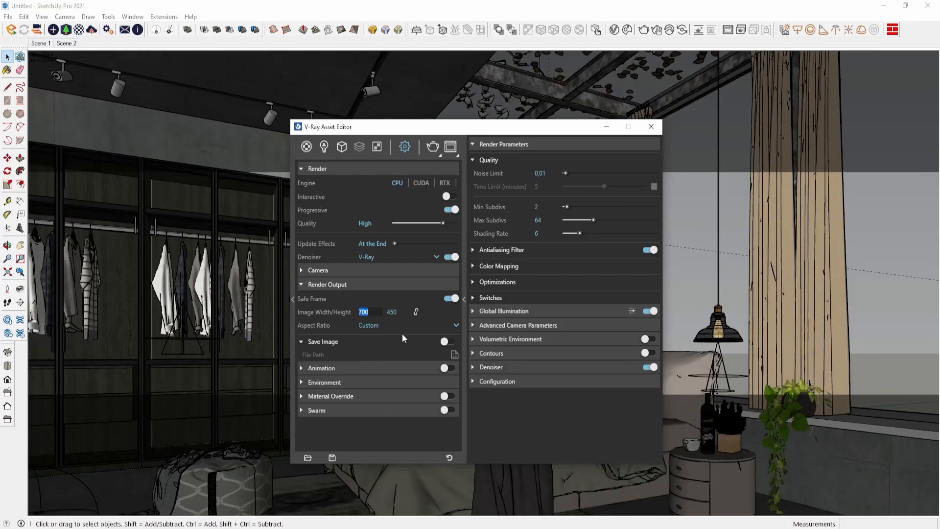
pyautogui.click(416, 312)
pyautogui.click(369, 313)
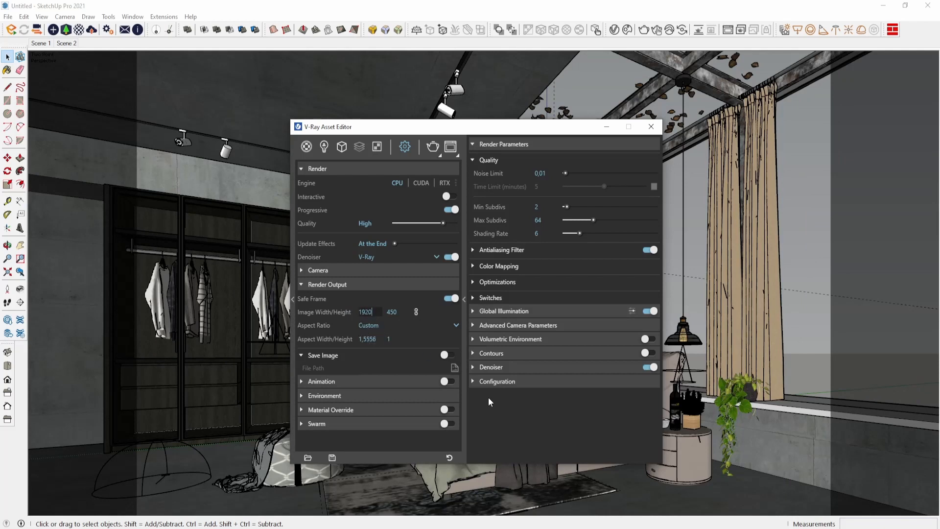
pyautogui.press('Return')
# - Review the render environment and advanced camera parameters, and close the V-Ray settings
pyautogui.click(367, 396)
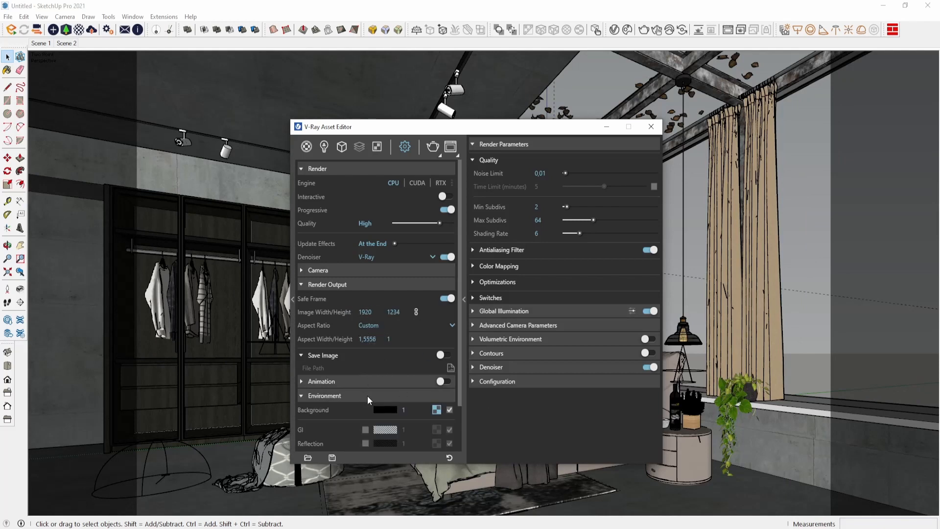
pyautogui.click(497, 324)
pyautogui.moveTo(533, 341); pyautogui.dragTo(529, 341)
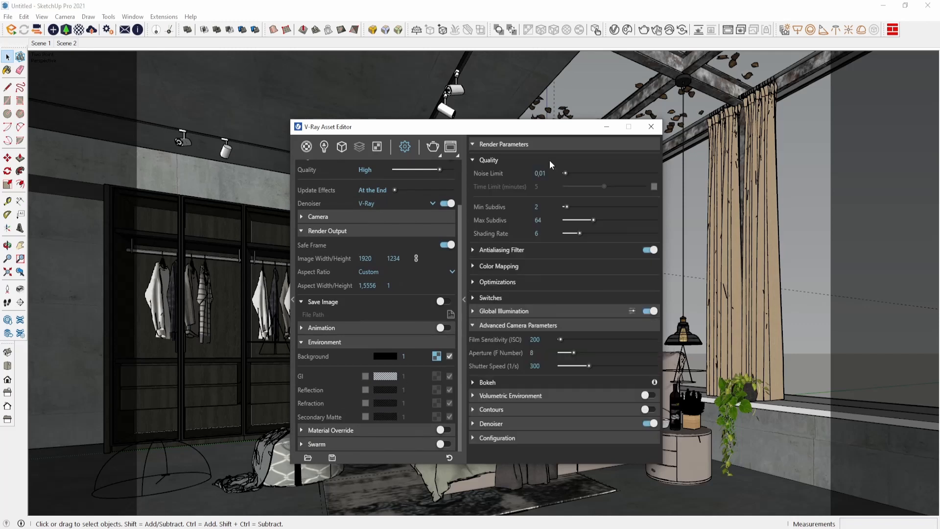
pyautogui.click(651, 126)
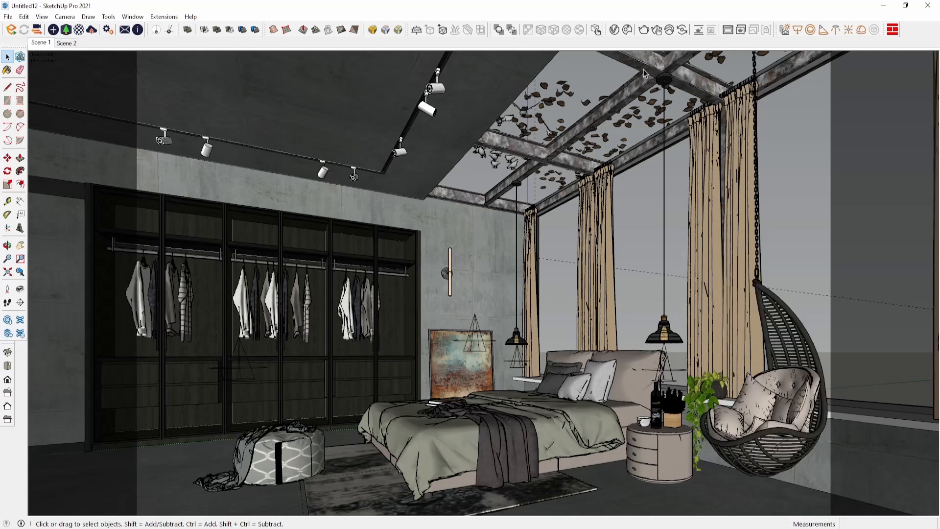
# - Render Scene 1 at full size and inspect the bed, nightstand and hanging chair in the finished image
pyautogui.click(645, 30)
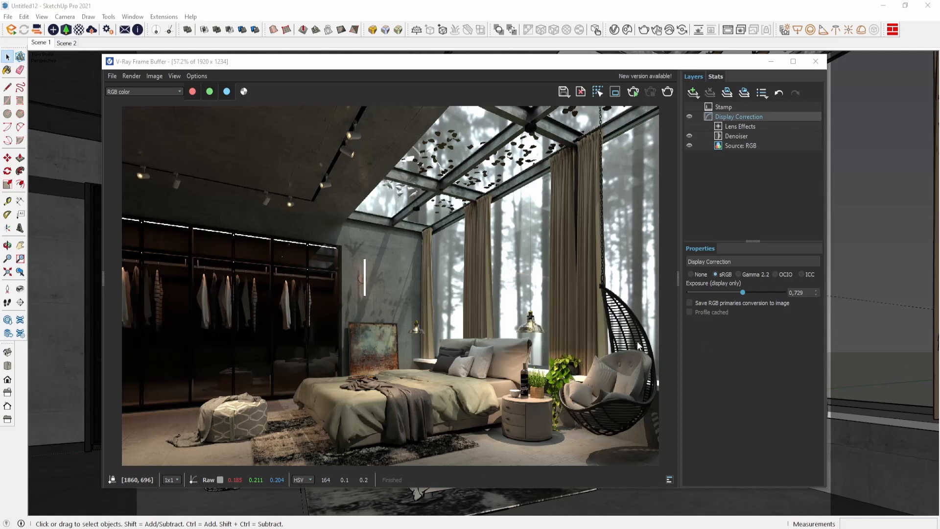
pyautogui.scroll(7, 594, 420)
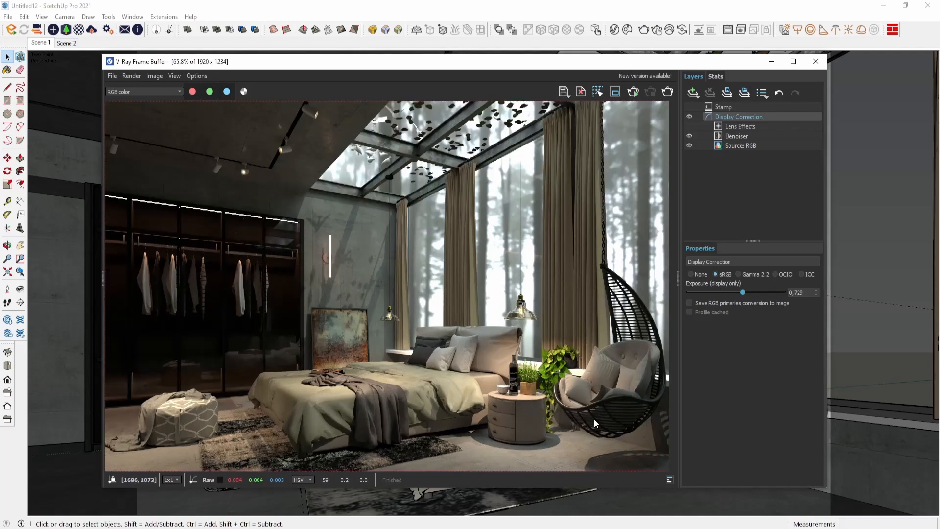
pyautogui.scroll(1, 594, 419)
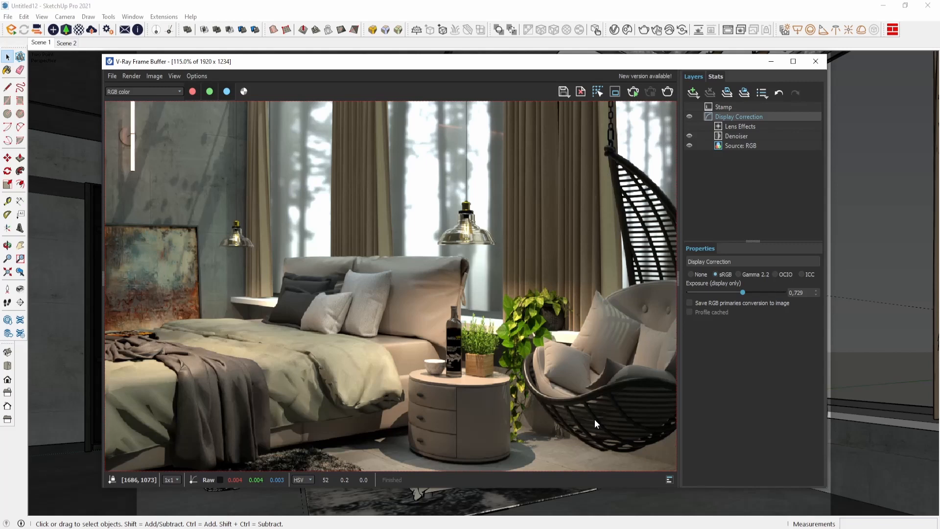
pyautogui.scroll(-6, 595, 419)
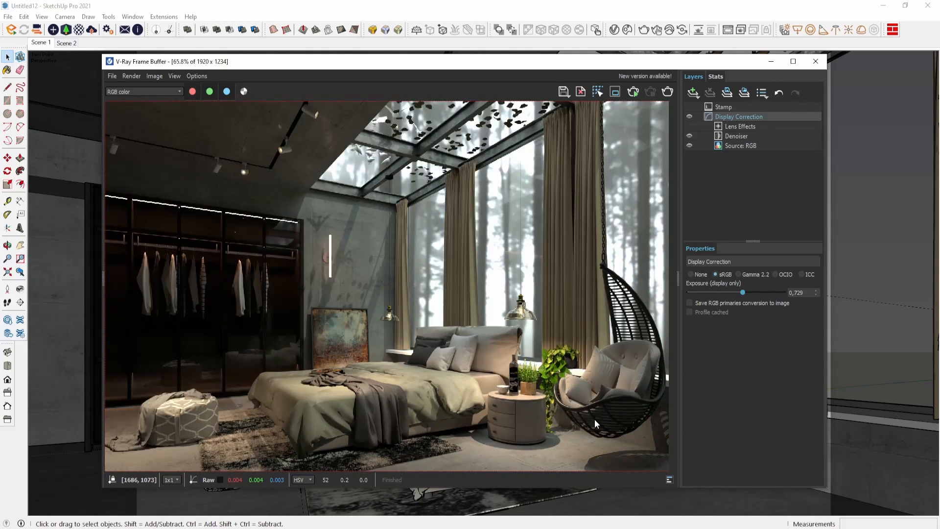
pyautogui.scroll(-3, 595, 417)
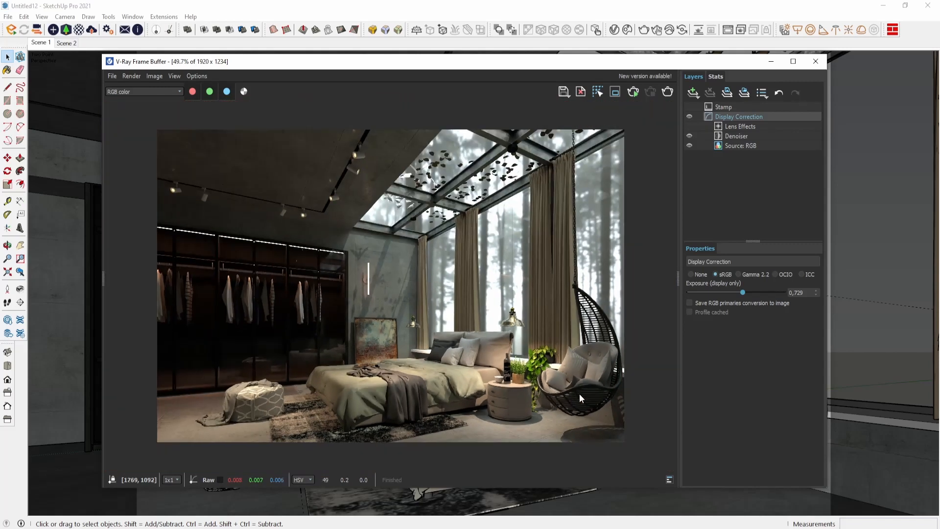
# - Examine the birds, leaves and steel framing of the glass roof up close in the finished render
pyautogui.scroll(6, 518, 159)
pyautogui.scroll(5, 456, 142)
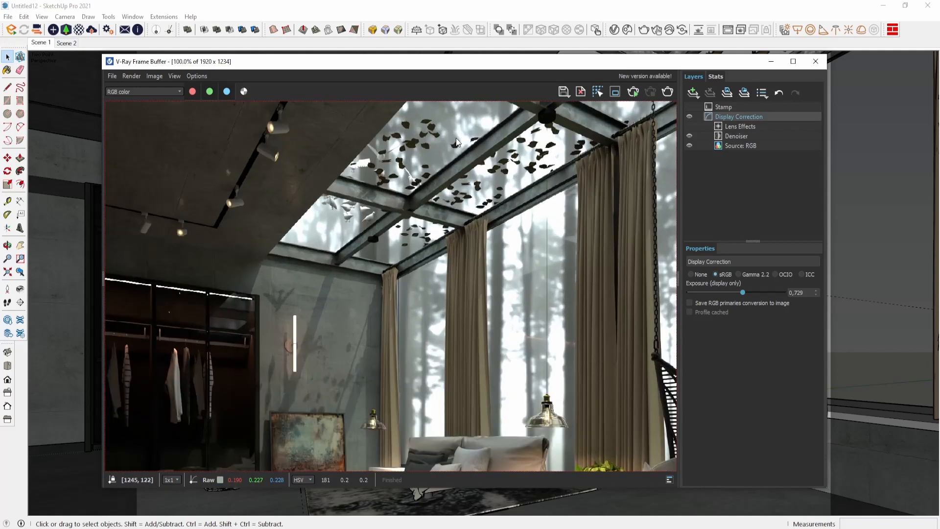
pyautogui.scroll(3, 456, 140)
pyautogui.scroll(3, 203, 258)
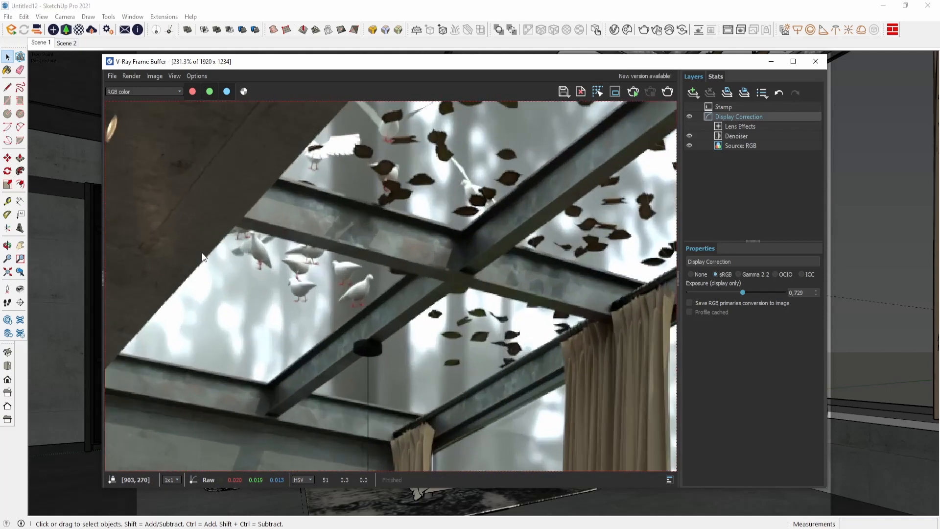
pyautogui.scroll(-9, 416, 279)
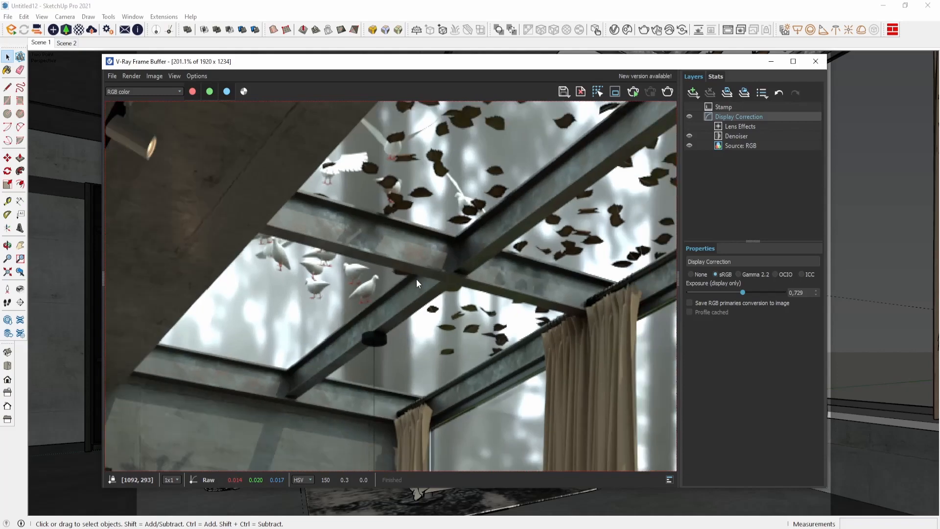
pyautogui.scroll(-3, 416, 282)
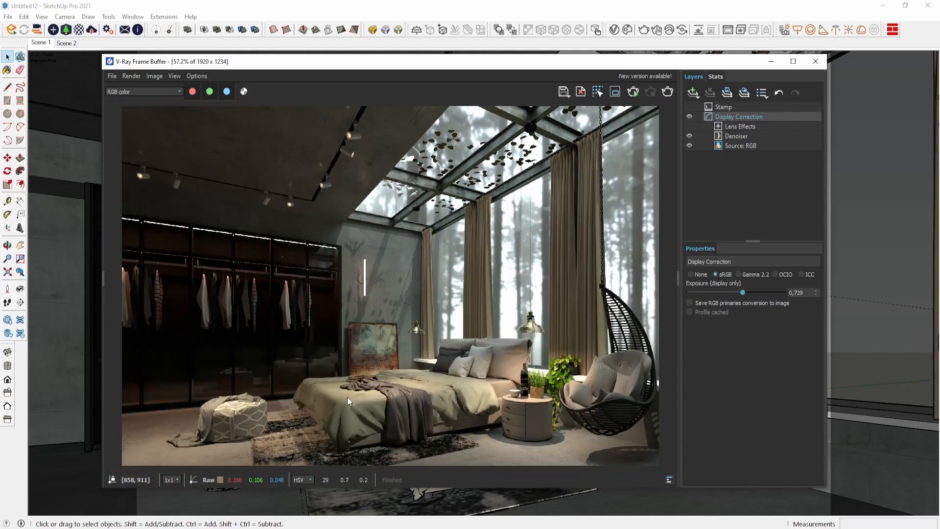
pyautogui.scroll(4, 348, 424)
pyautogui.scroll(3, 349, 426)
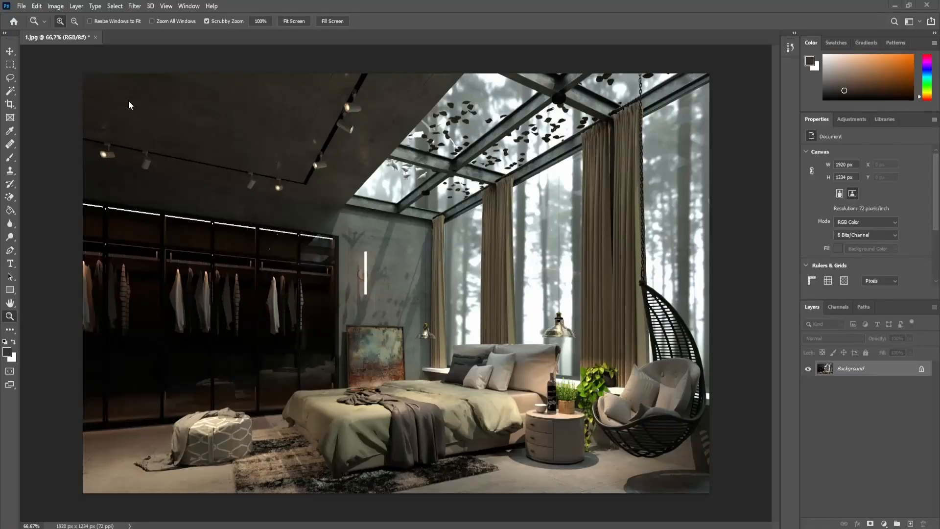
# - In Photoshop, raise the contrast of the rendered image 1.jpg slightly with a Brightness/Contrast adjustment
pyautogui.click(55, 5)
pyautogui.moveTo(71, 33)
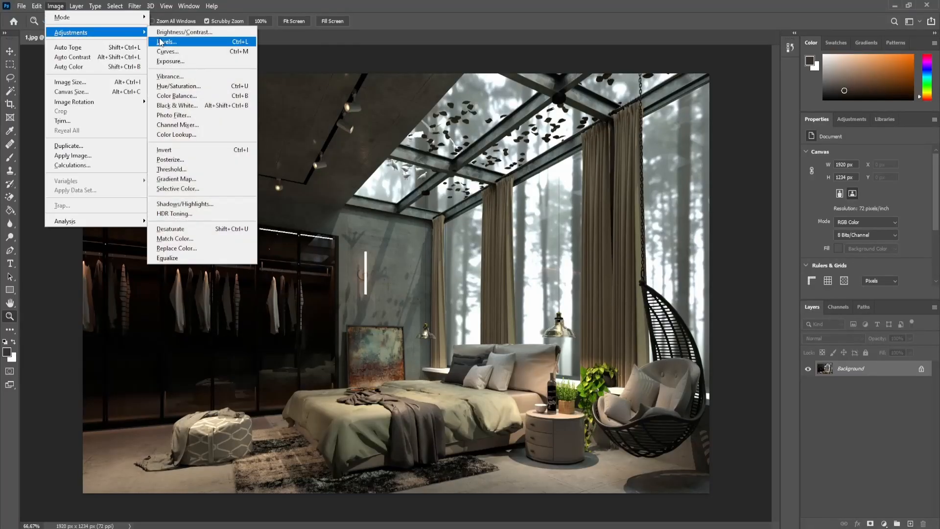
pyautogui.click(181, 32)
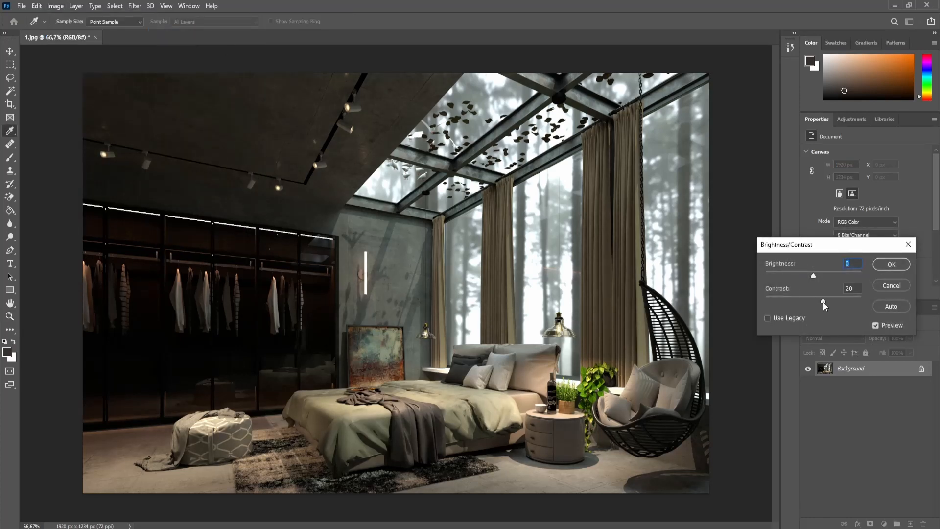
pyautogui.moveTo(824, 302); pyautogui.dragTo(834, 304)
pyautogui.click(822, 302)
pyautogui.moveTo(829, 299); pyautogui.dragTo(815, 299)
pyautogui.click(878, 264)
pyautogui.press('z')
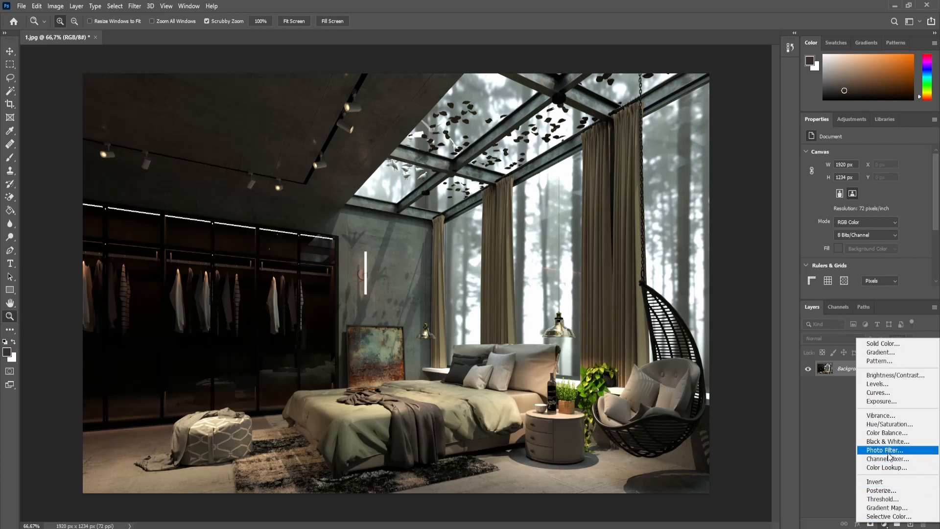
# - Add a Photo Filter adjustment layer with a deep blue colour at 29% density
pyautogui.click(888, 450)
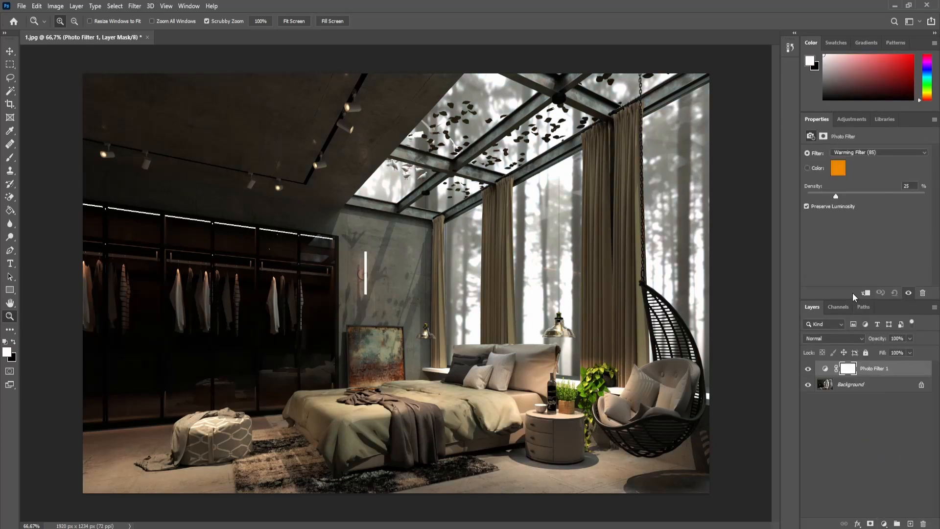
pyautogui.click(837, 169)
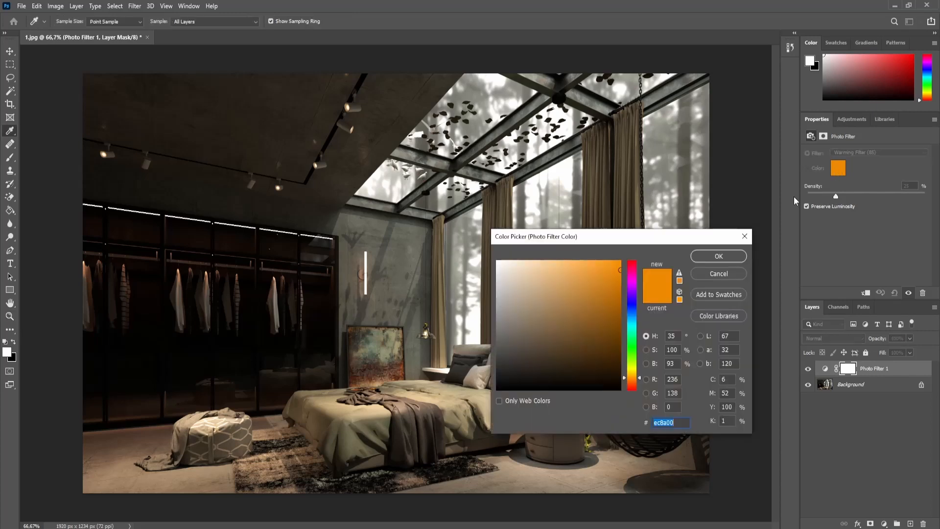
pyautogui.click(633, 305)
pyautogui.moveTo(623, 242); pyautogui.dragTo(780, 321)
pyautogui.click(806, 292)
pyautogui.moveTo(804, 262); pyautogui.dragTo(168, 315)
pyautogui.moveTo(171, 368); pyautogui.dragTo(170, 369)
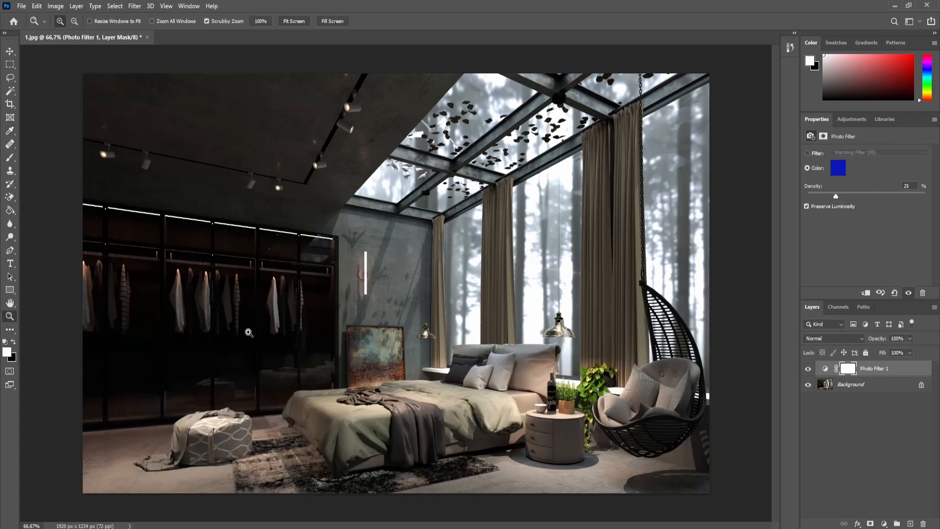
pyautogui.click(261, 331)
pyautogui.press('z')
pyautogui.moveTo(837, 199)
pyautogui.mouseDown()
pyautogui.moveTo(828, 198)
pyautogui.moveTo(848, 198)
pyautogui.moveTo(841, 200)
pyautogui.mouseUp()
# - Compare the image with and without the photo filter, and merge the visible layers into the background
pyautogui.click(809, 369)
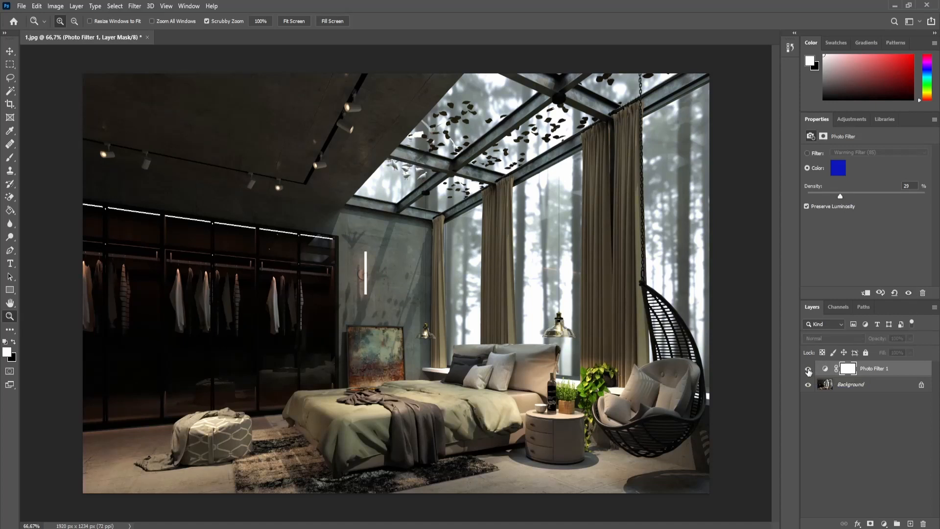
pyautogui.click(808, 370)
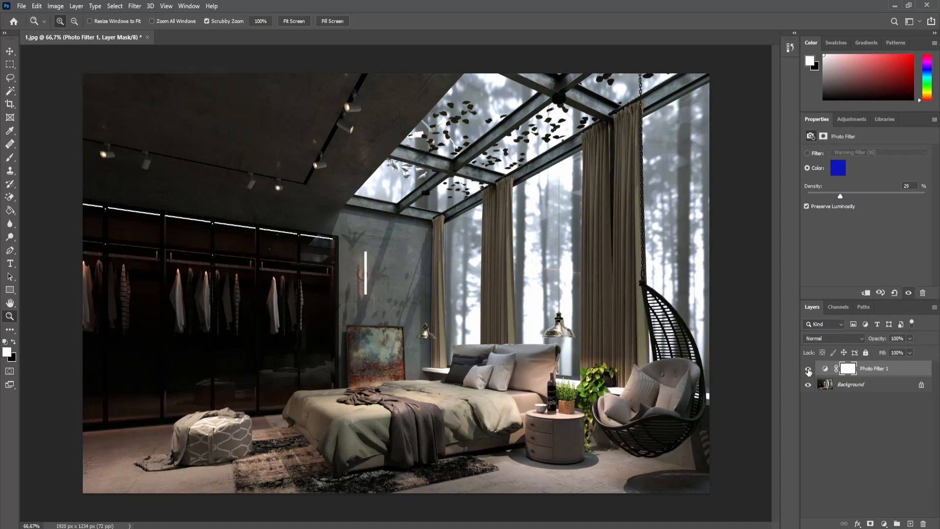
pyautogui.click(873, 434)
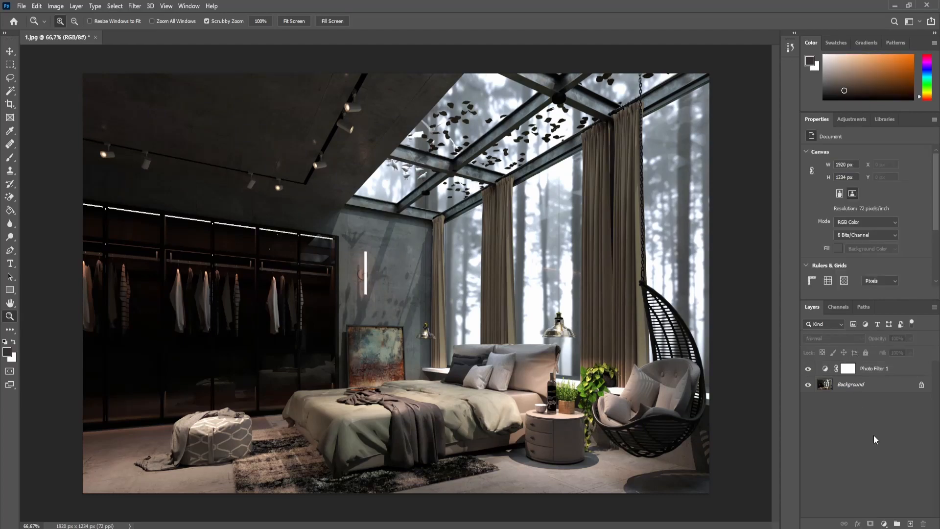
pyautogui.hotkey('ctrl', 'shift', 'e')
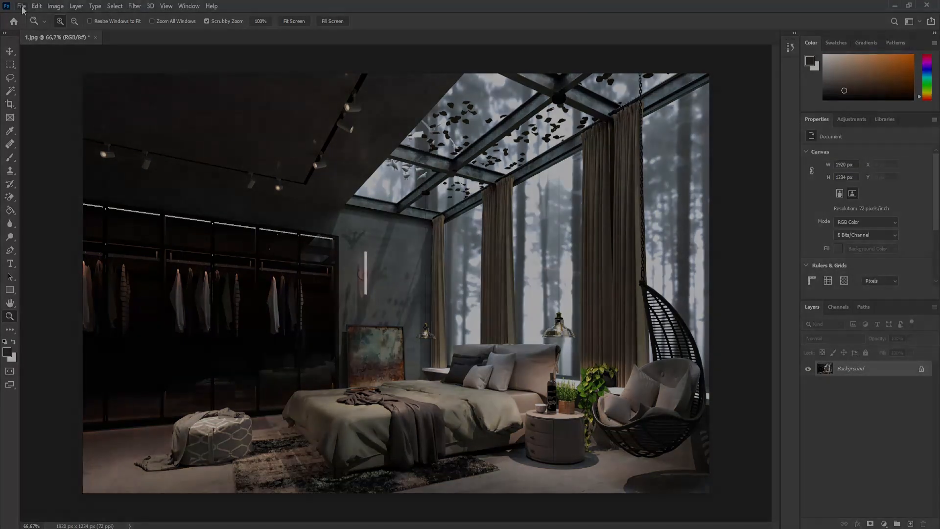